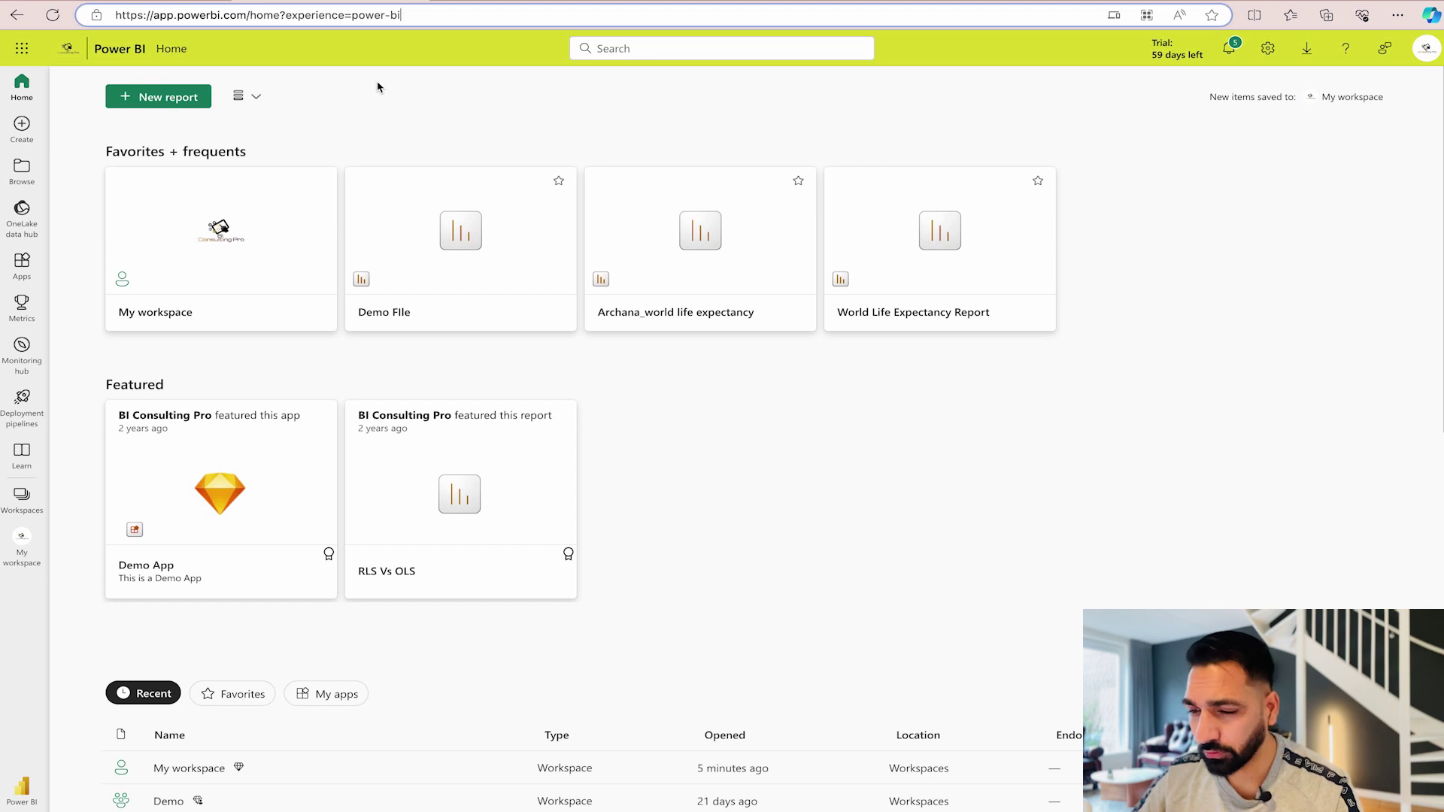
Switch to the Real-Time Analytics experience and create a workspace named Real_Time Analytics with the Trial license mode.
{"action": "left_click", "coordinate": [32, 788]}
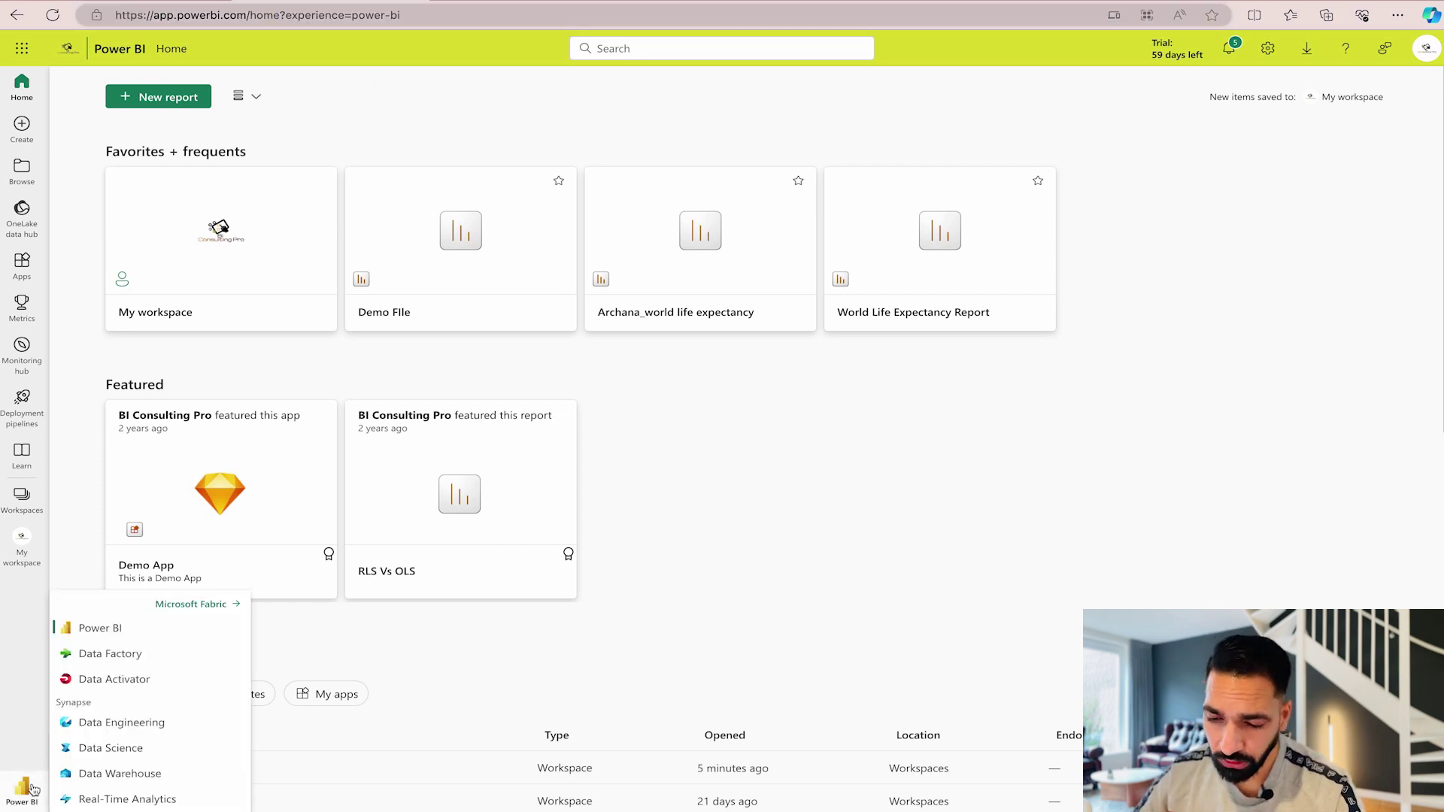
{"action": "left_click", "coordinate": [122, 806]}
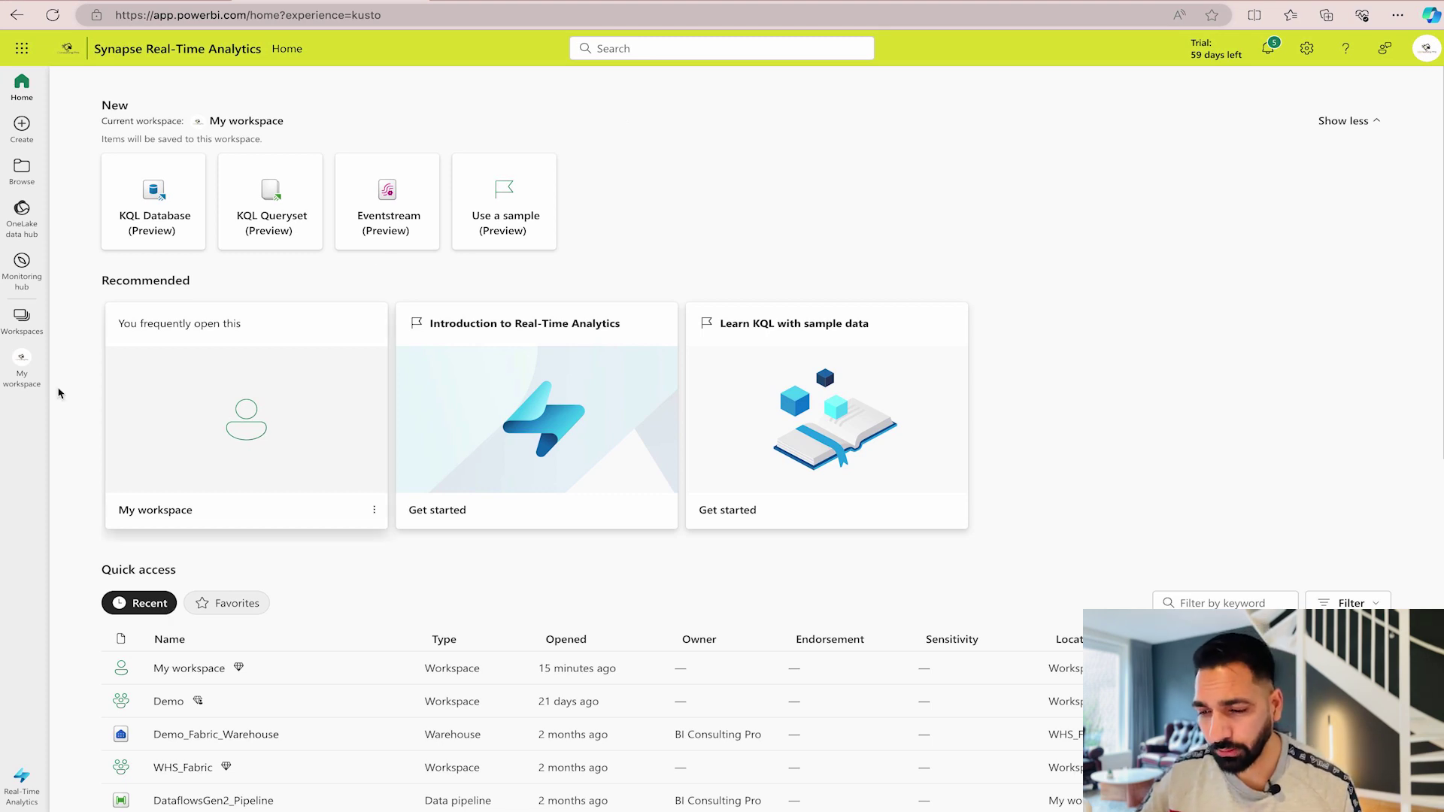
{"action": "left_click", "coordinate": [18, 325]}
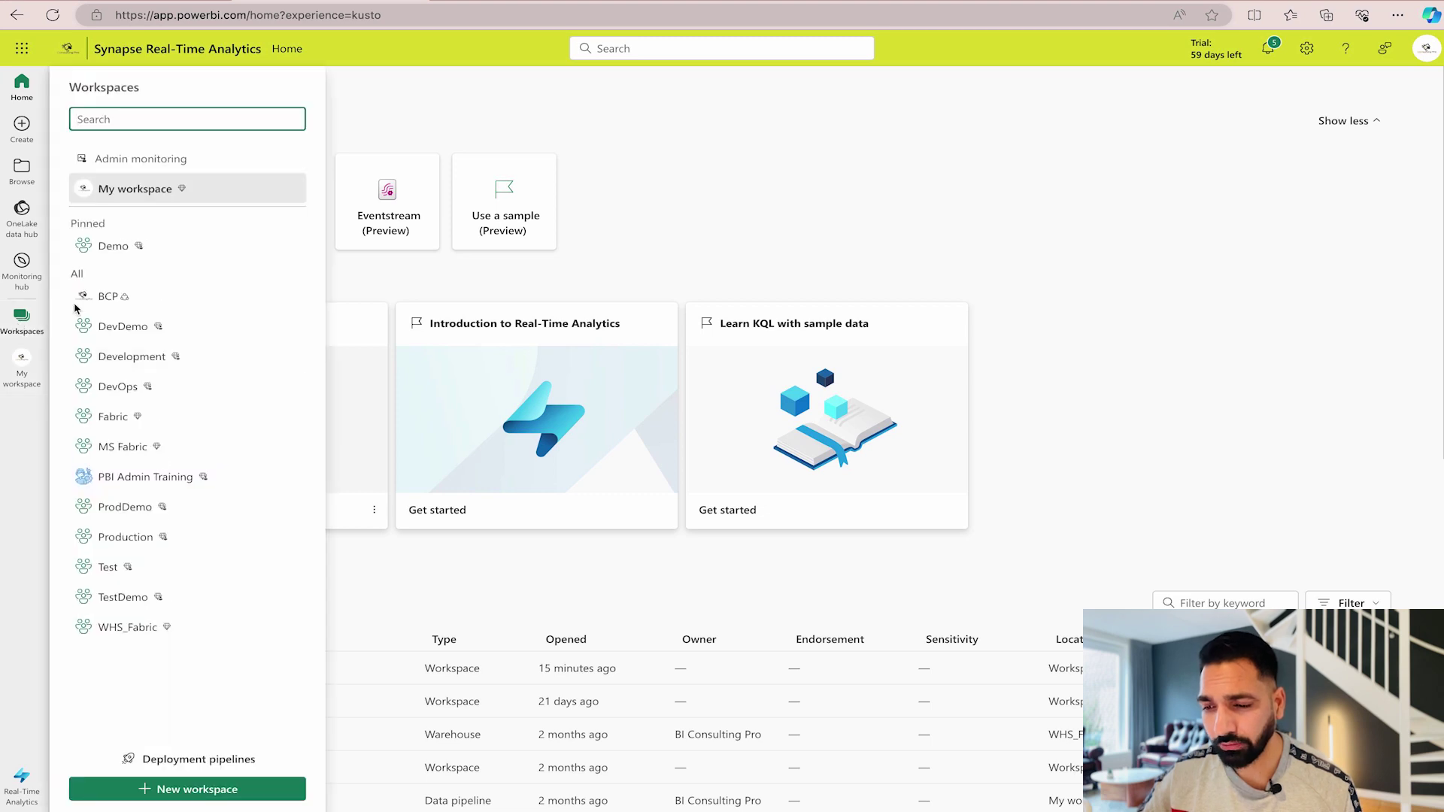
{"action": "left_click", "coordinate": [179, 789]}
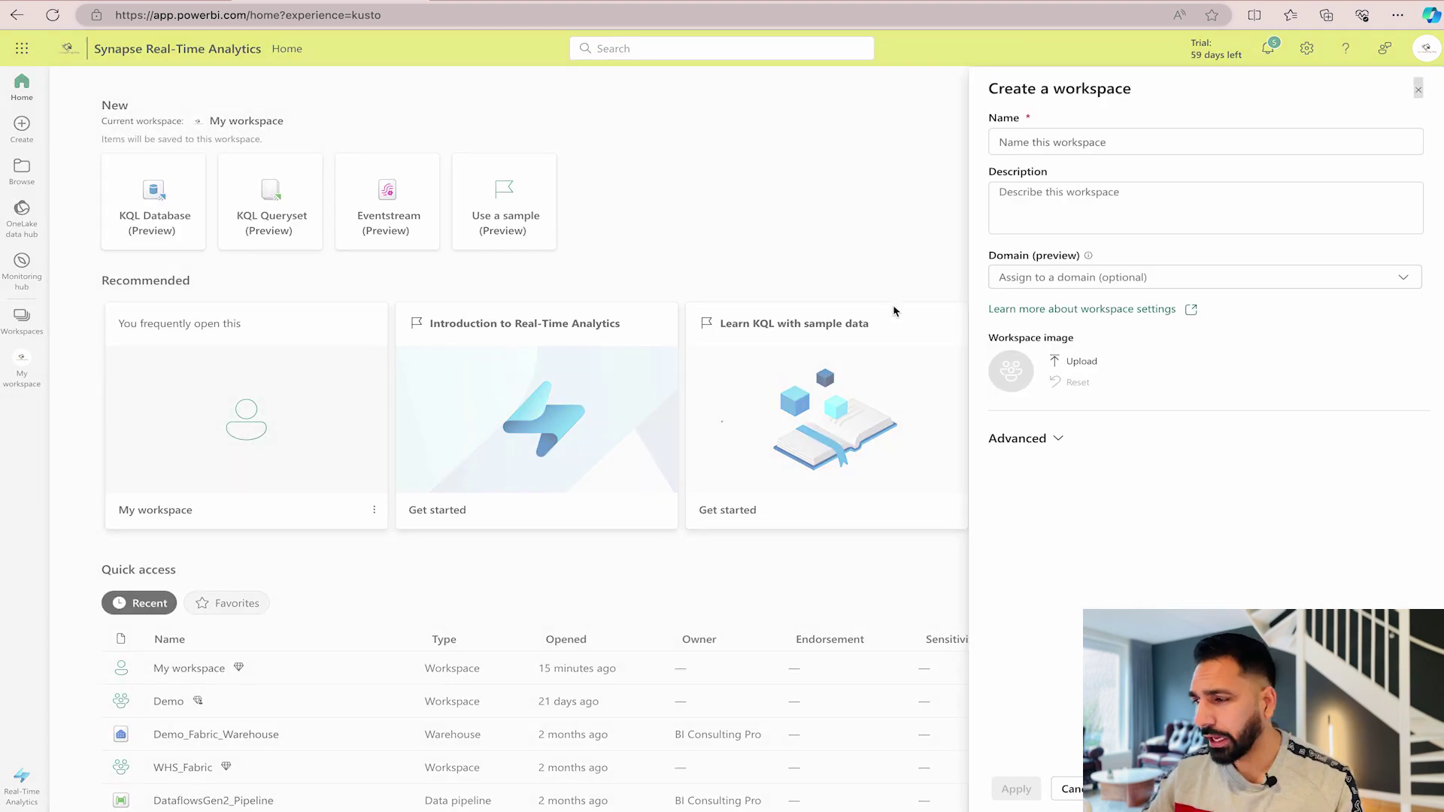
{"action": "left_click", "coordinate": [1067, 142]}
{"action": "type", "text": "Rea"}
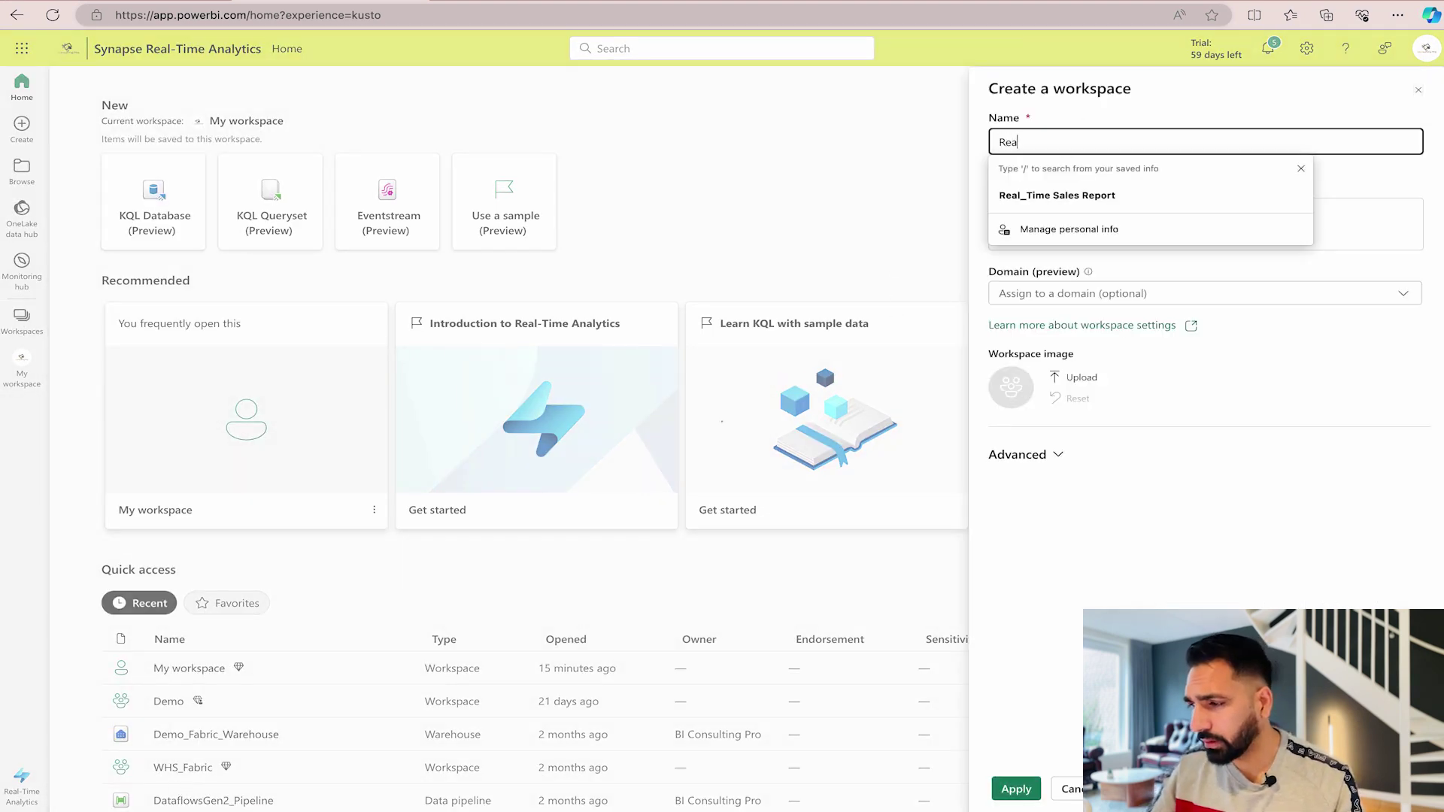
{"action": "type", "text": "l_Time"}
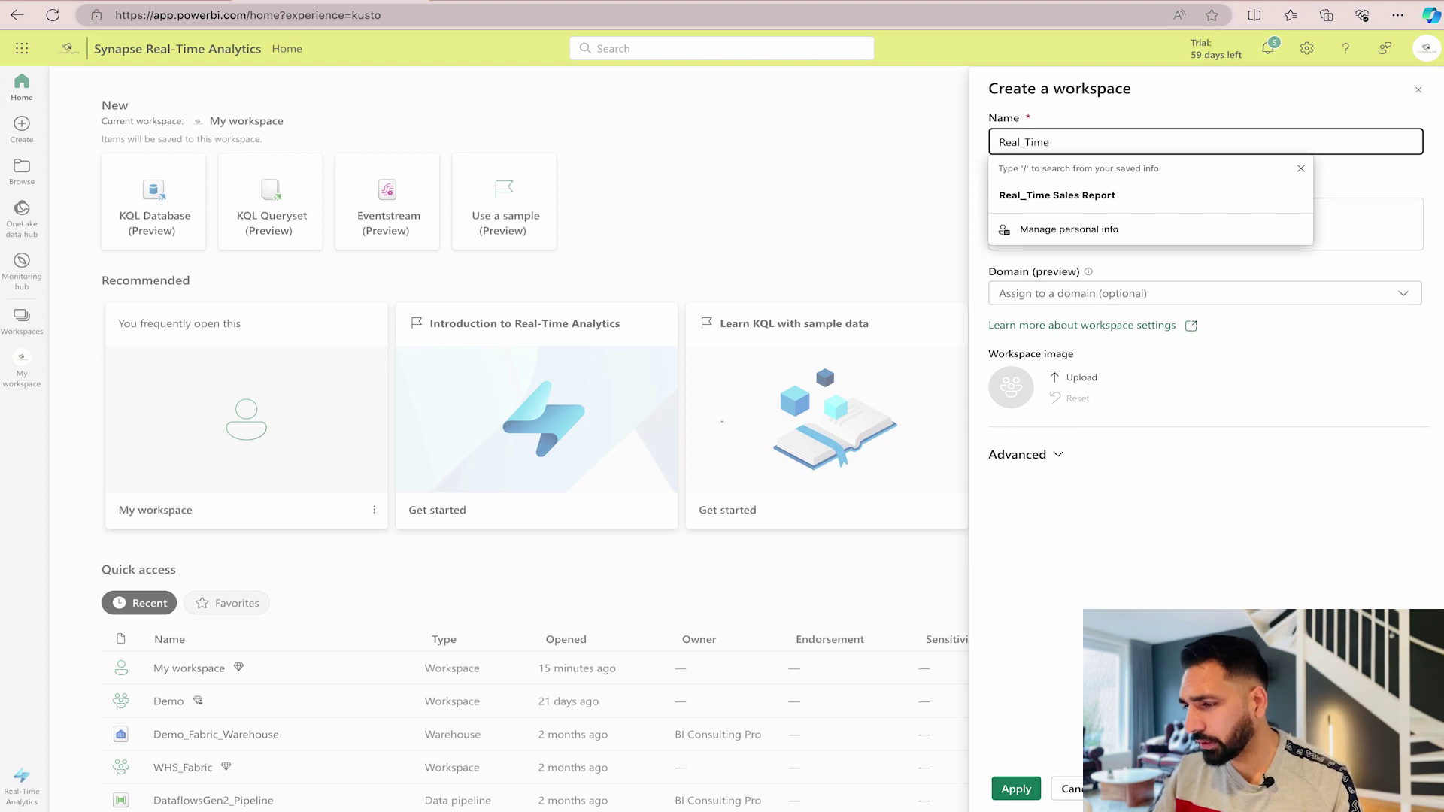
{"action": "type", "text": " Analytics"}
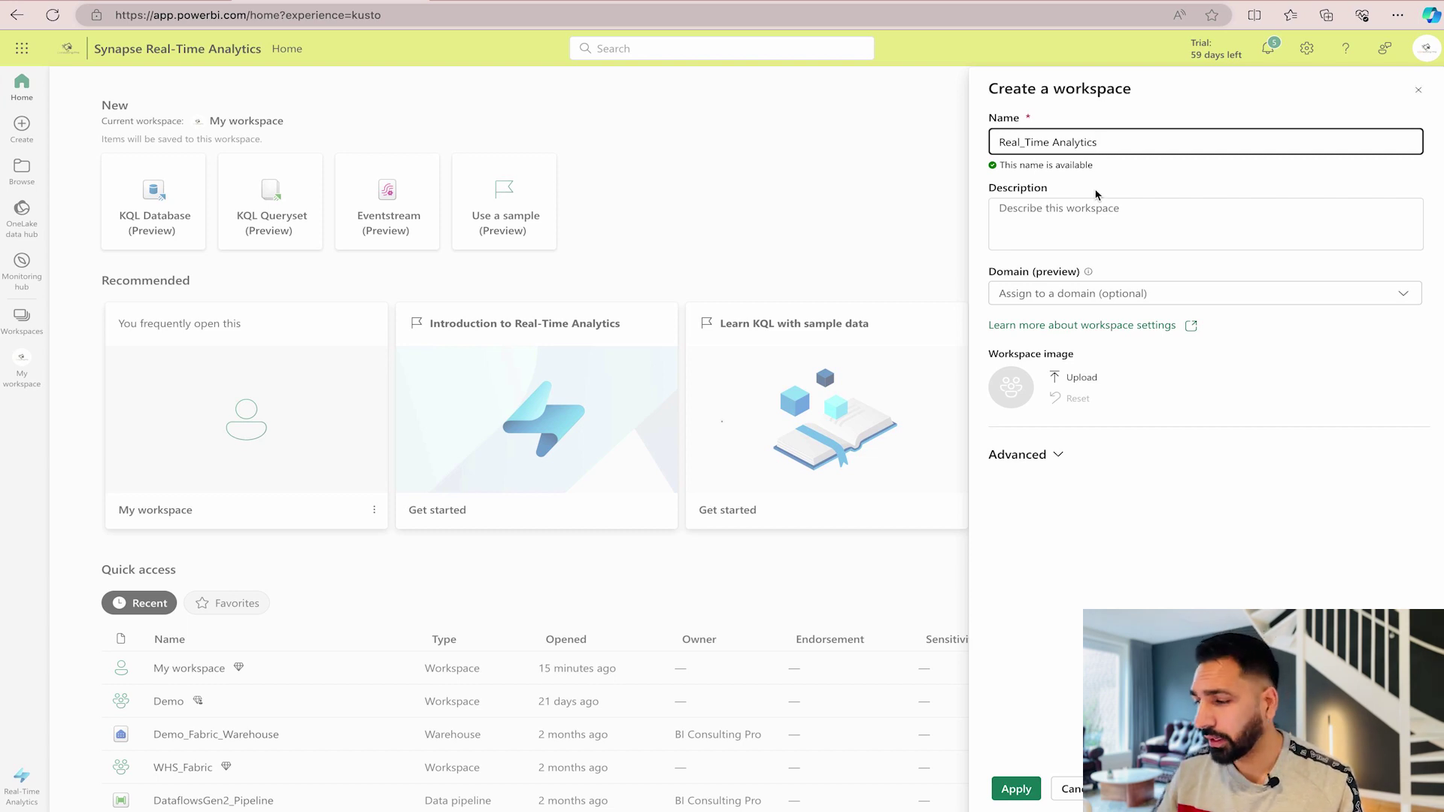
{"action": "left_click", "coordinate": [1020, 458]}
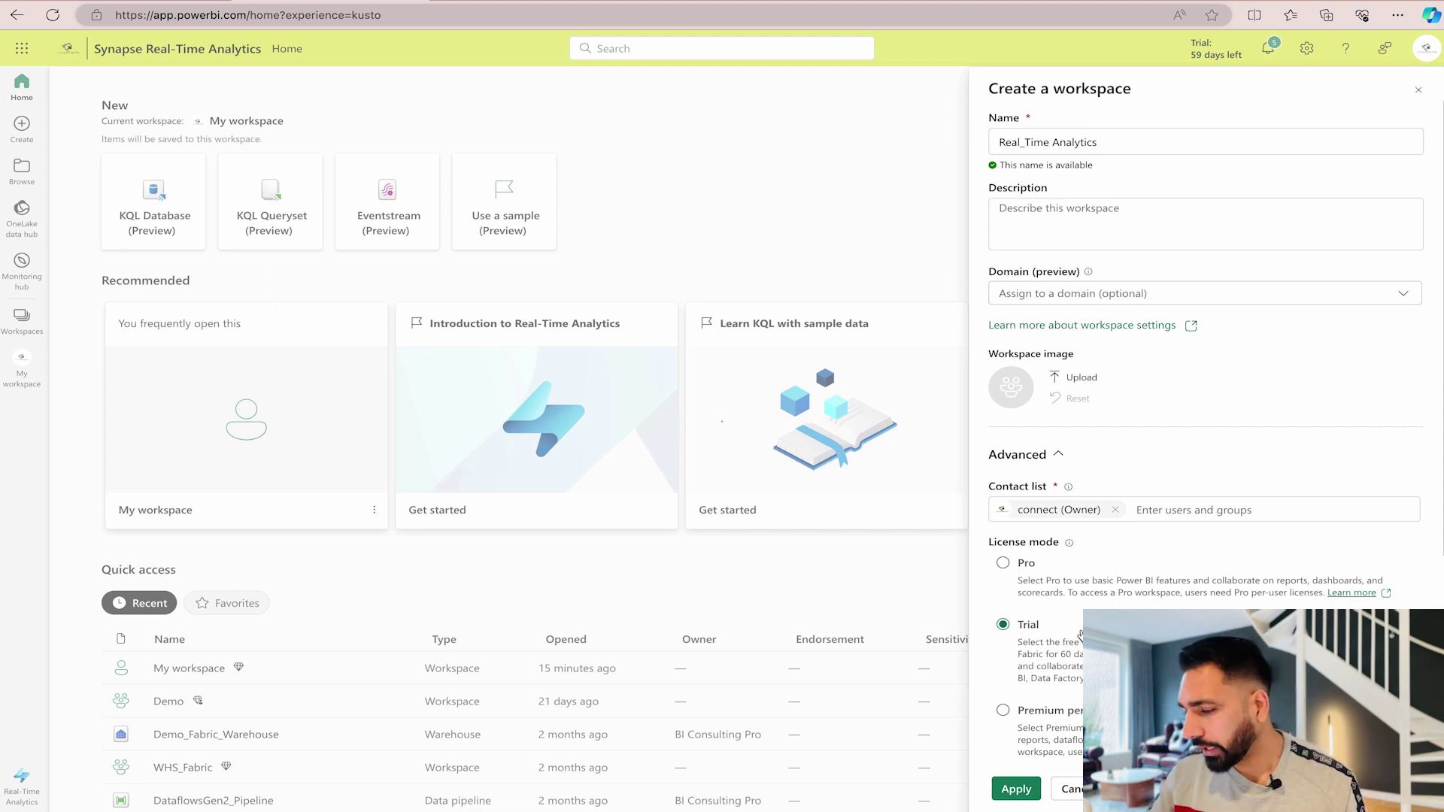
{"action": "left_click", "coordinate": [1021, 798]}
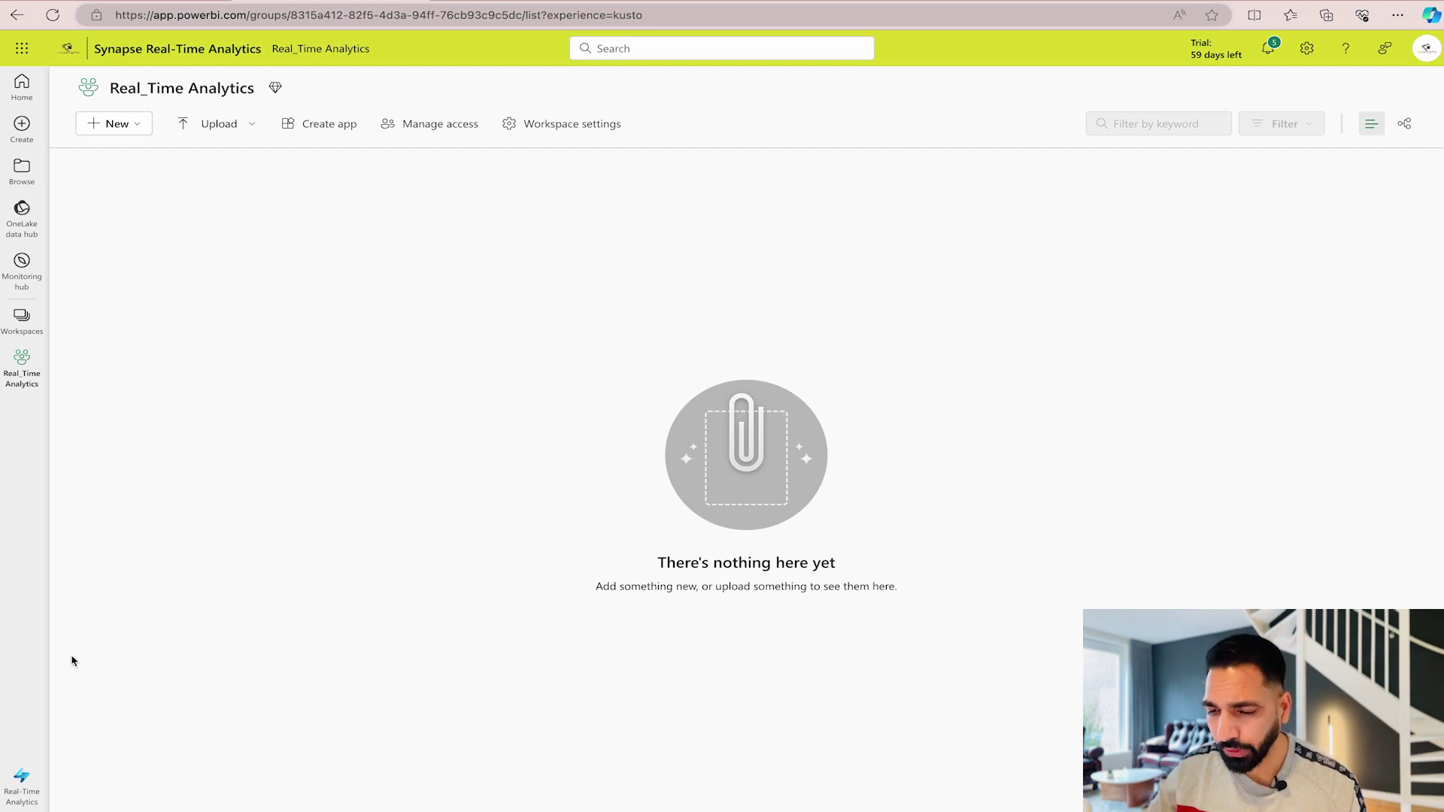
From the Real-Time Analytics home, create a KQL database named Real_time_data_KQL with the type New database (default).
{"action": "left_click", "coordinate": [25, 788]}
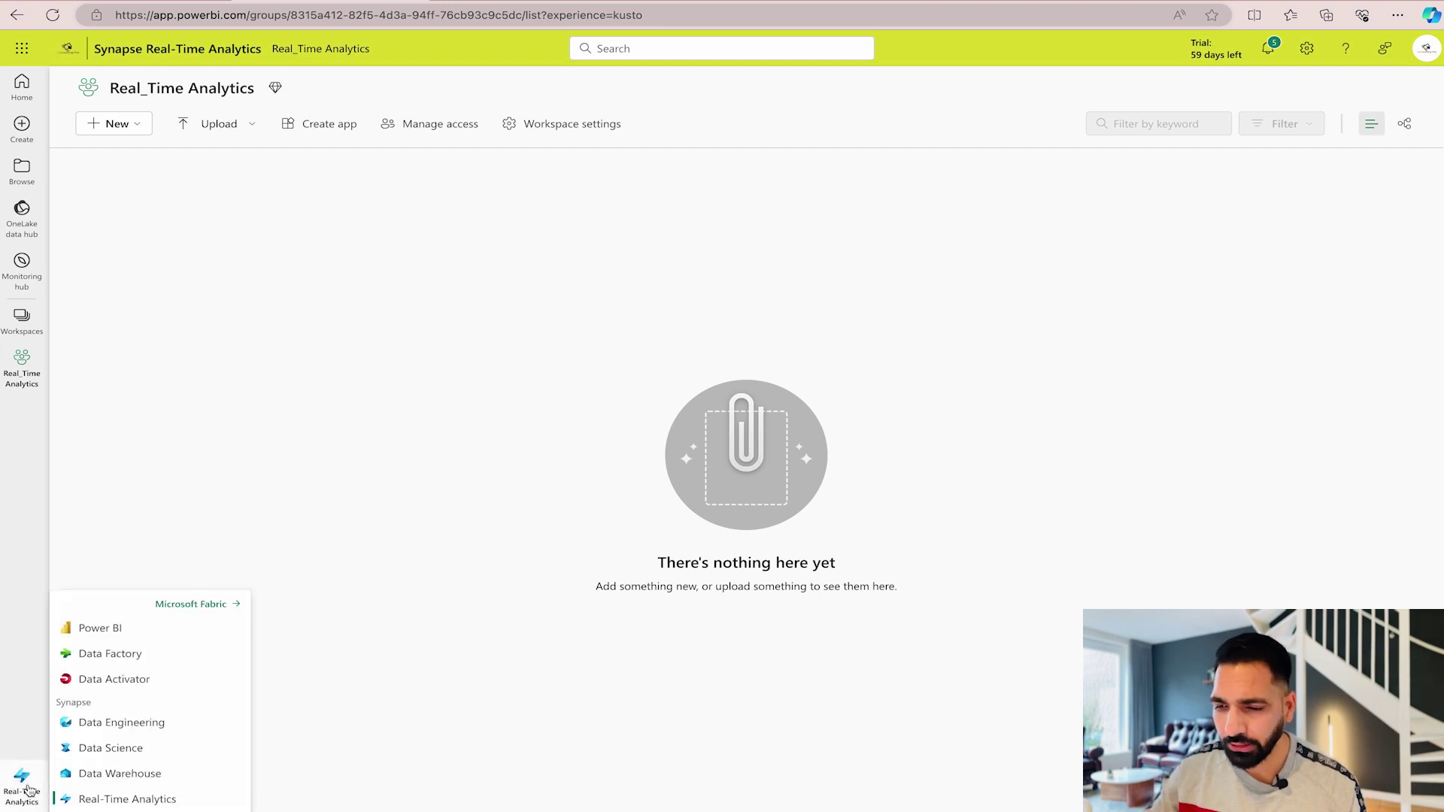
{"action": "left_click", "coordinate": [105, 796]}
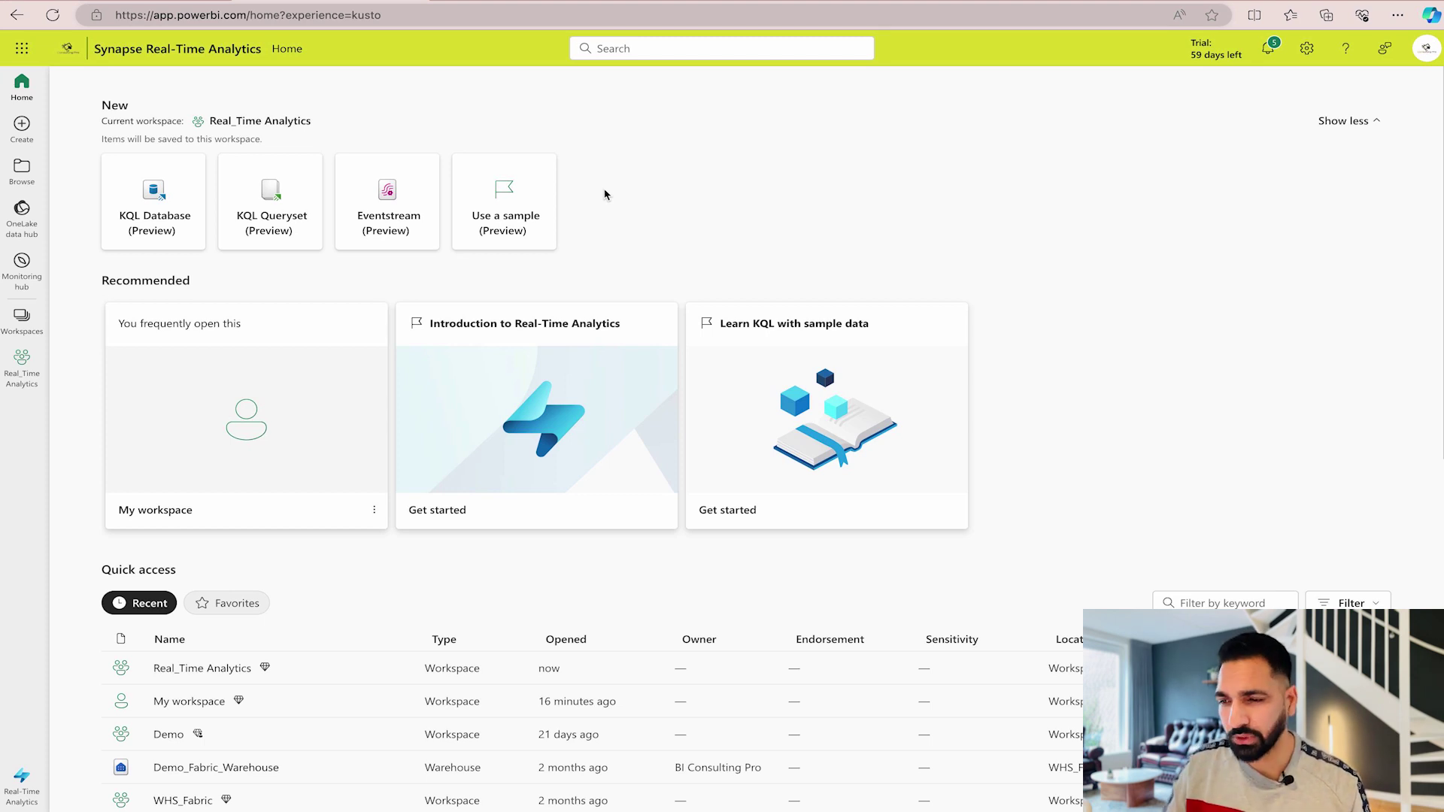
{"action": "left_click", "coordinate": [164, 237]}
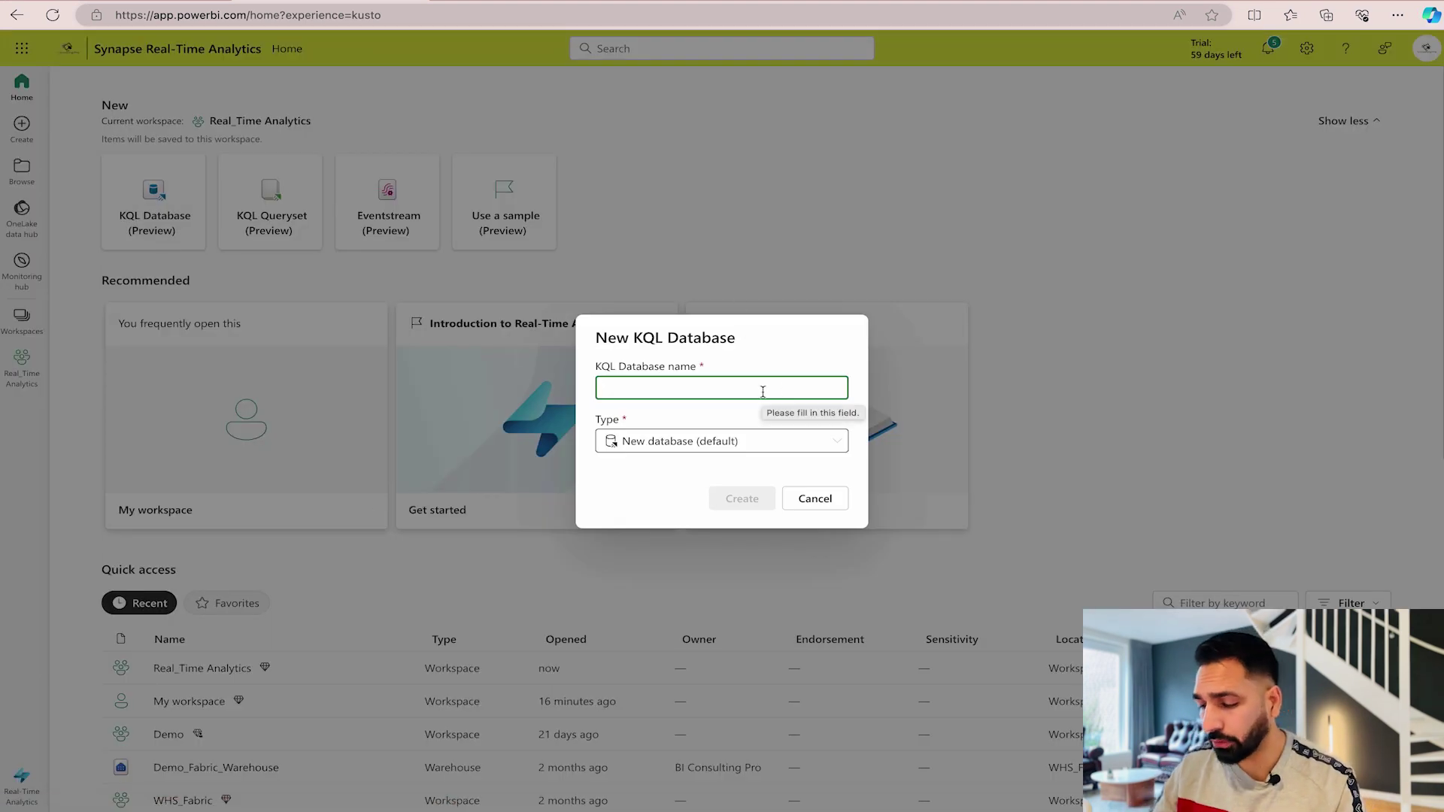
{"action": "type", "text": "Real_t"}
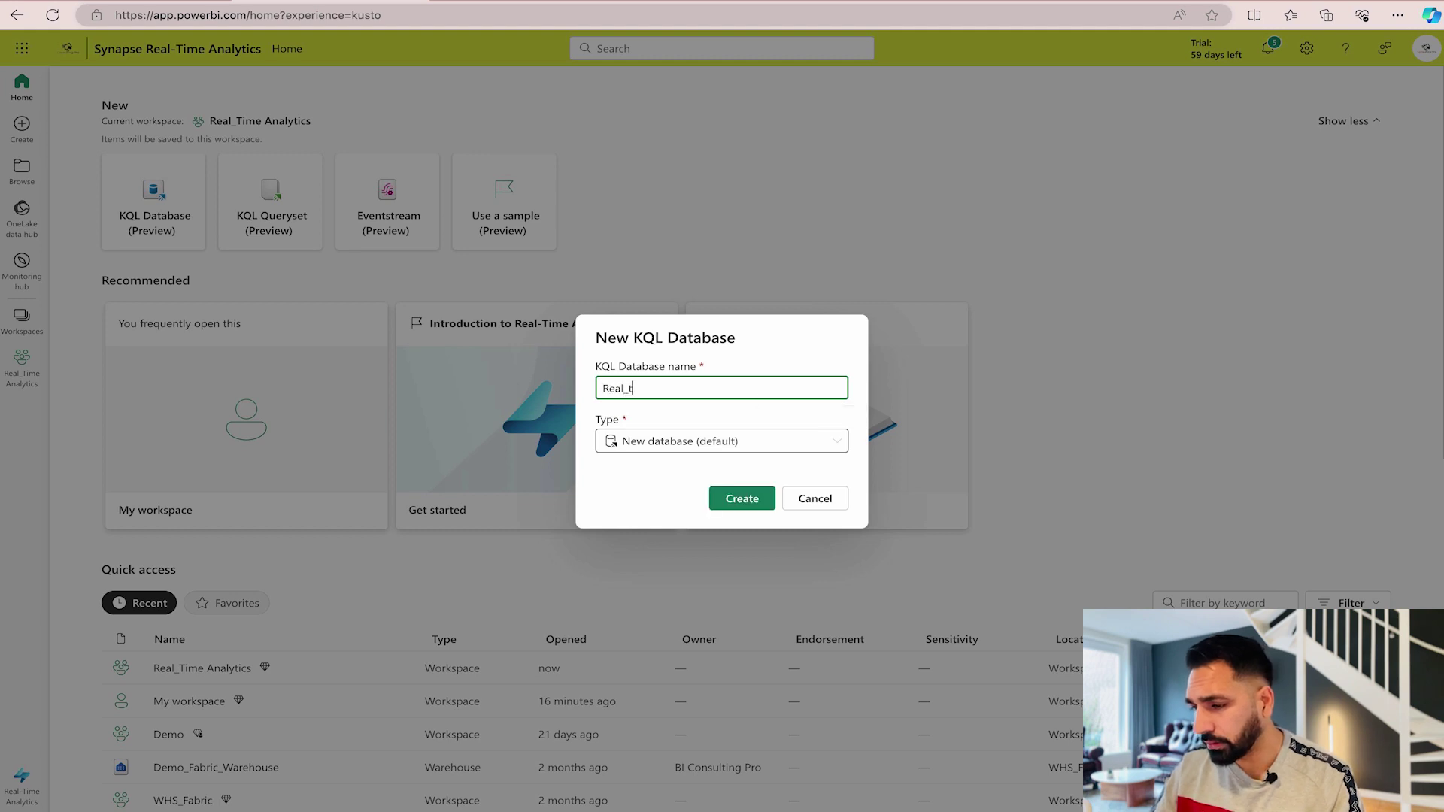
{"action": "type", "text": "ime_data"}
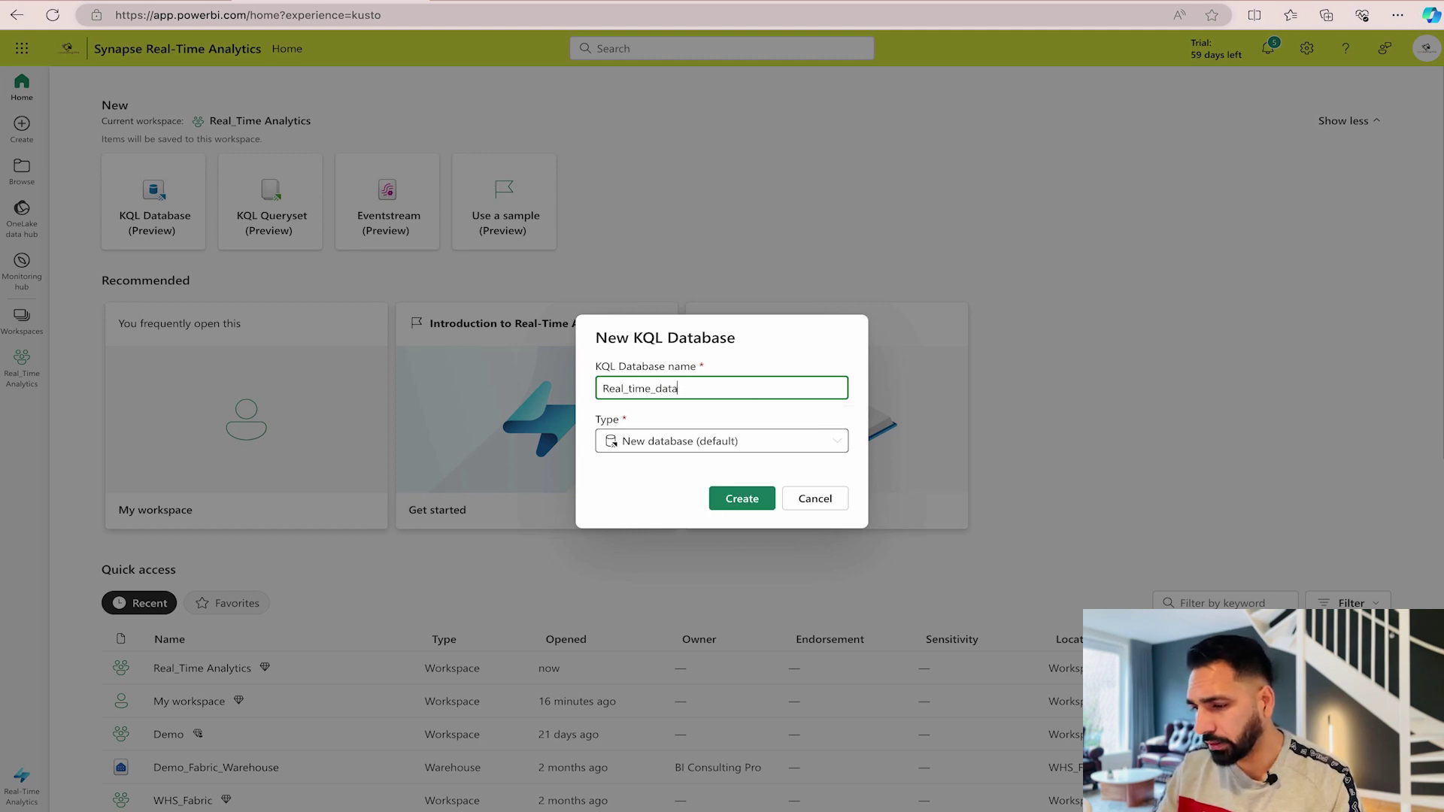
{"action": "type", "text": "_KQL"}
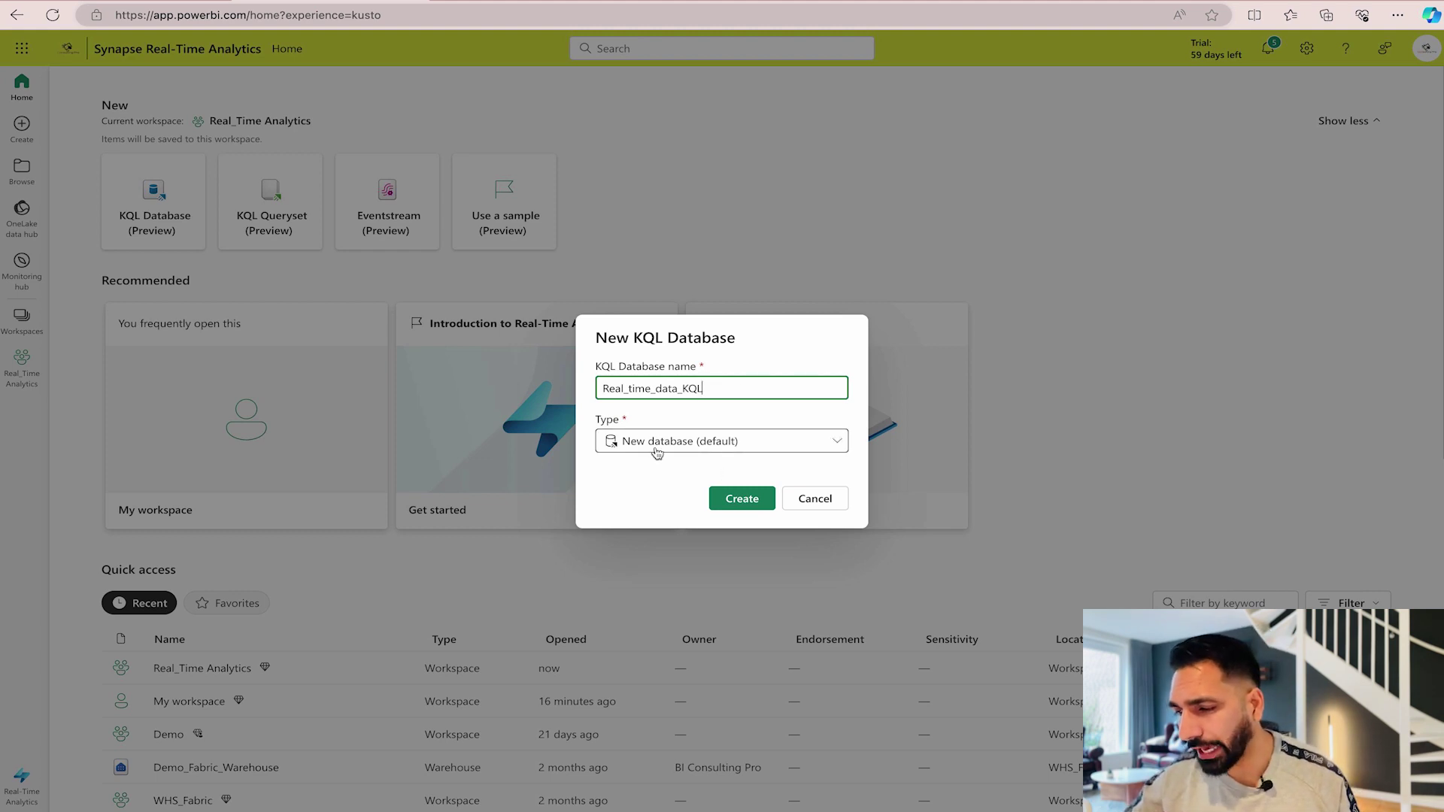
{"action": "left_click", "coordinate": [741, 448]}
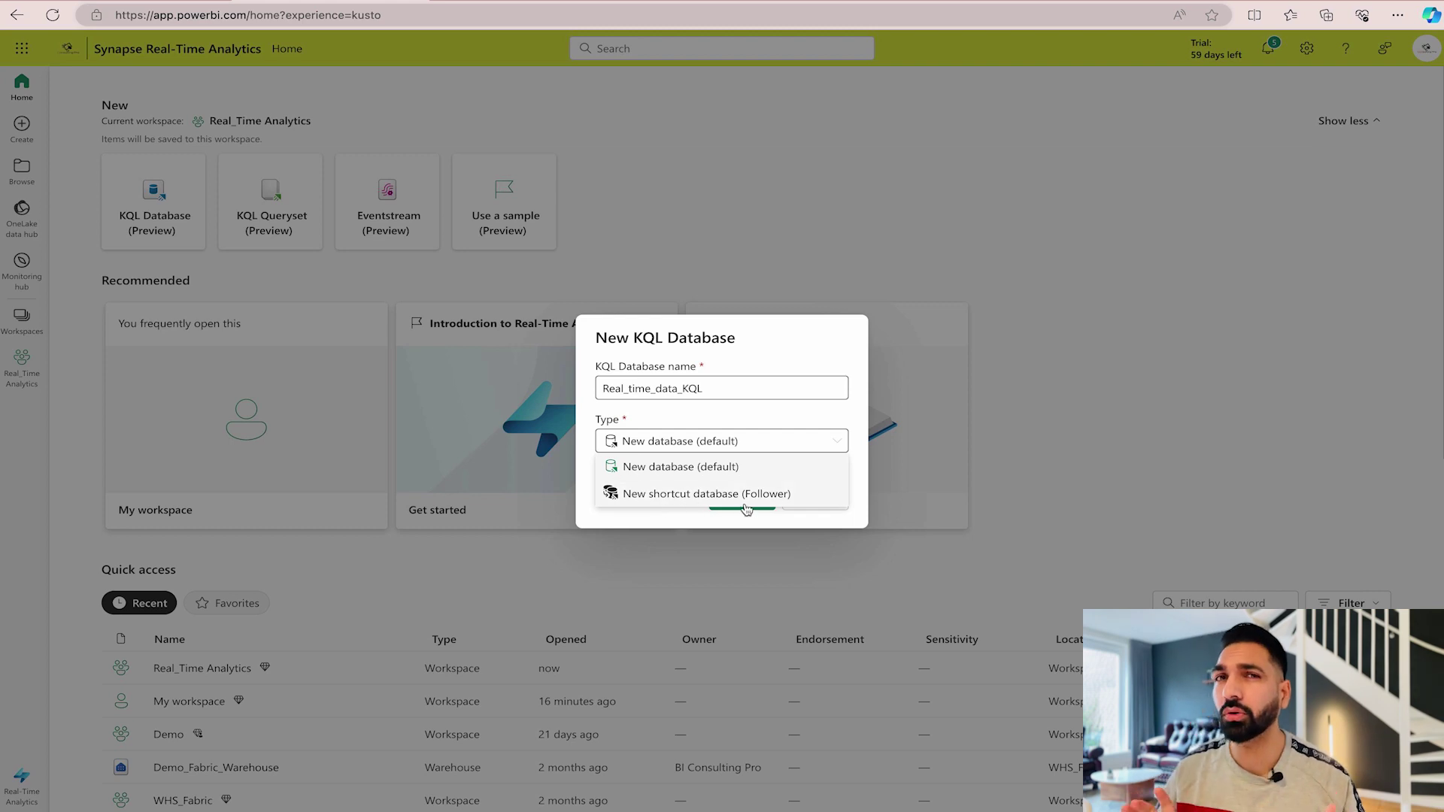
{"action": "left_click", "coordinate": [786, 430]}
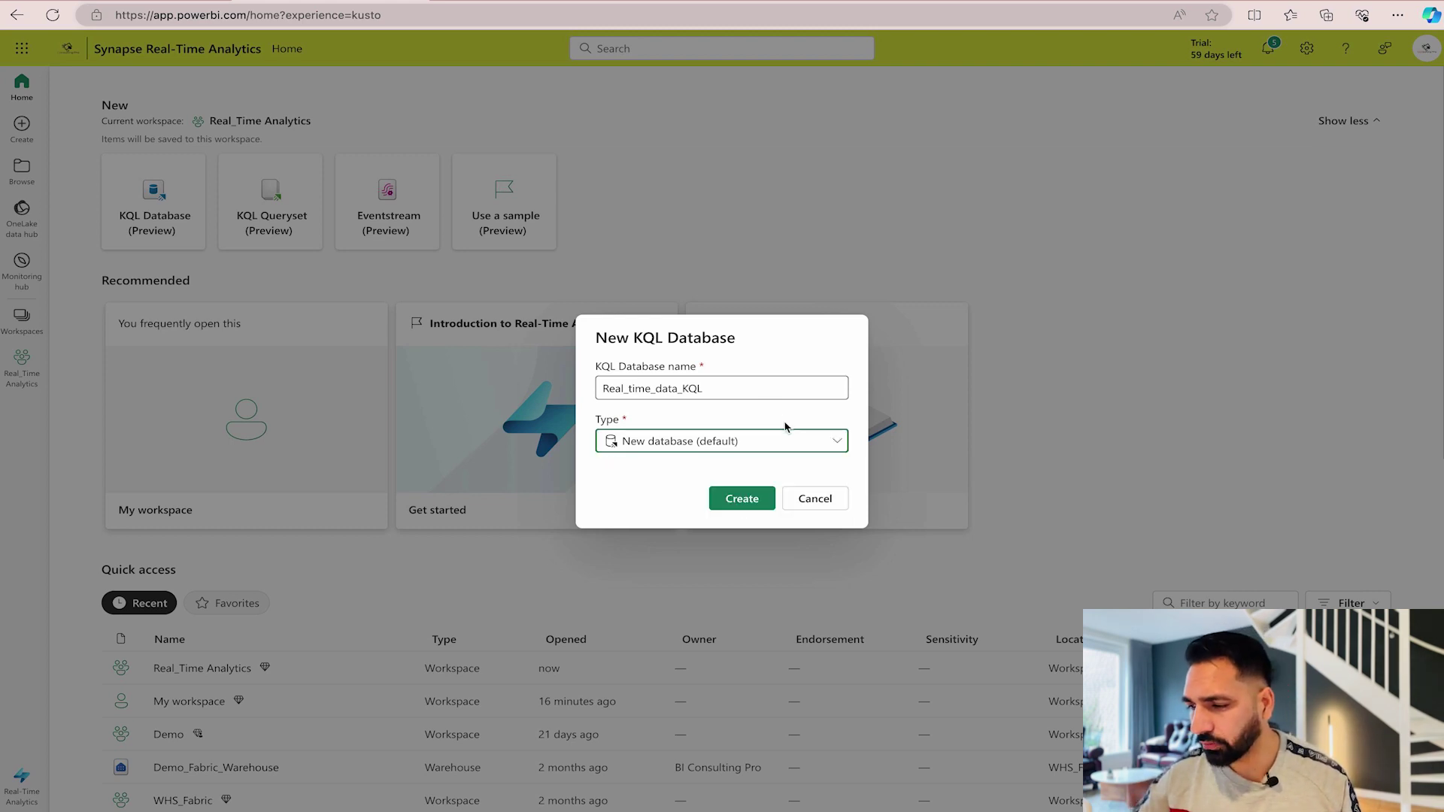
{"action": "left_click", "coordinate": [739, 497]}
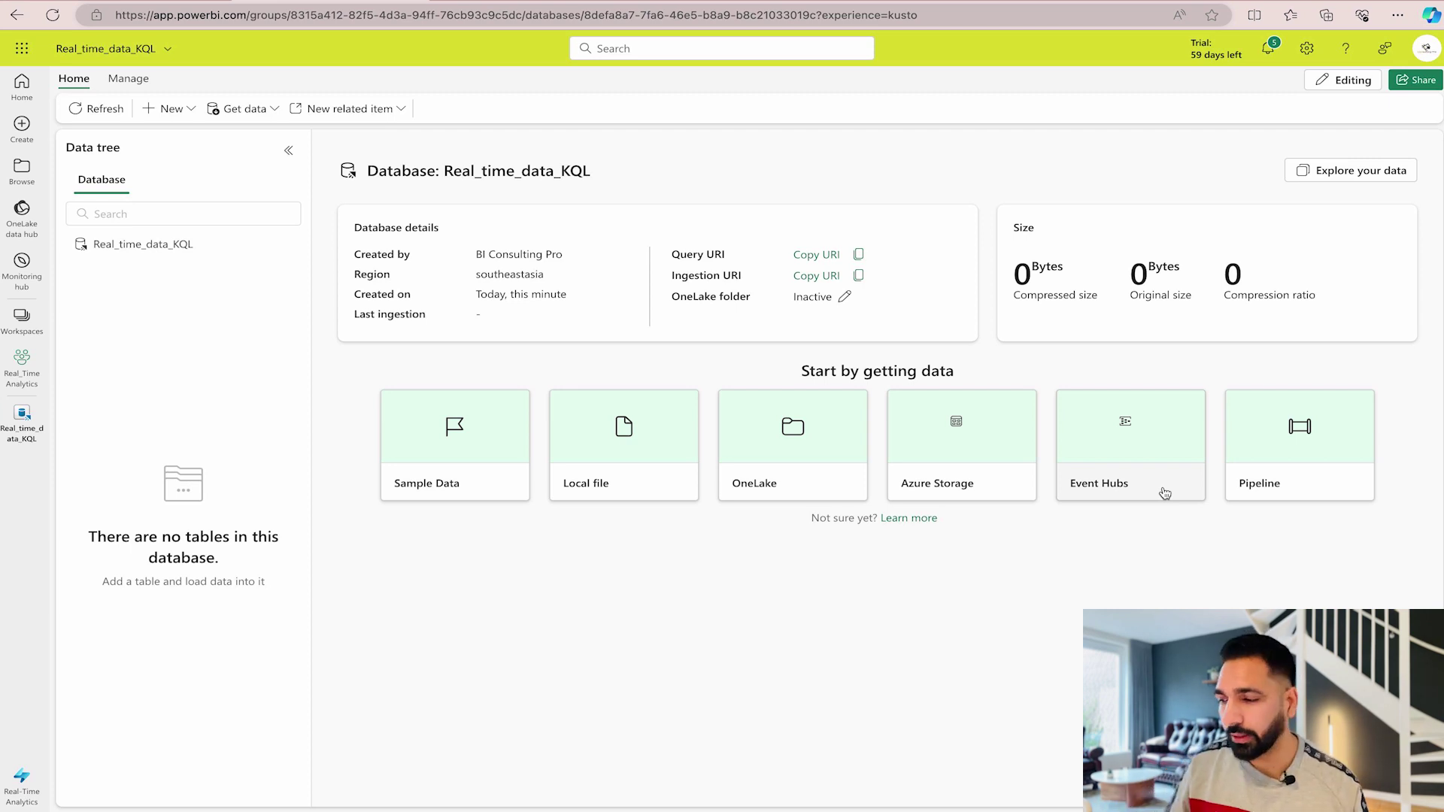
Start getting data from a local file and create a new destination table named Sales in Real_time_data_KQL.
{"action": "left_click", "coordinate": [628, 438]}
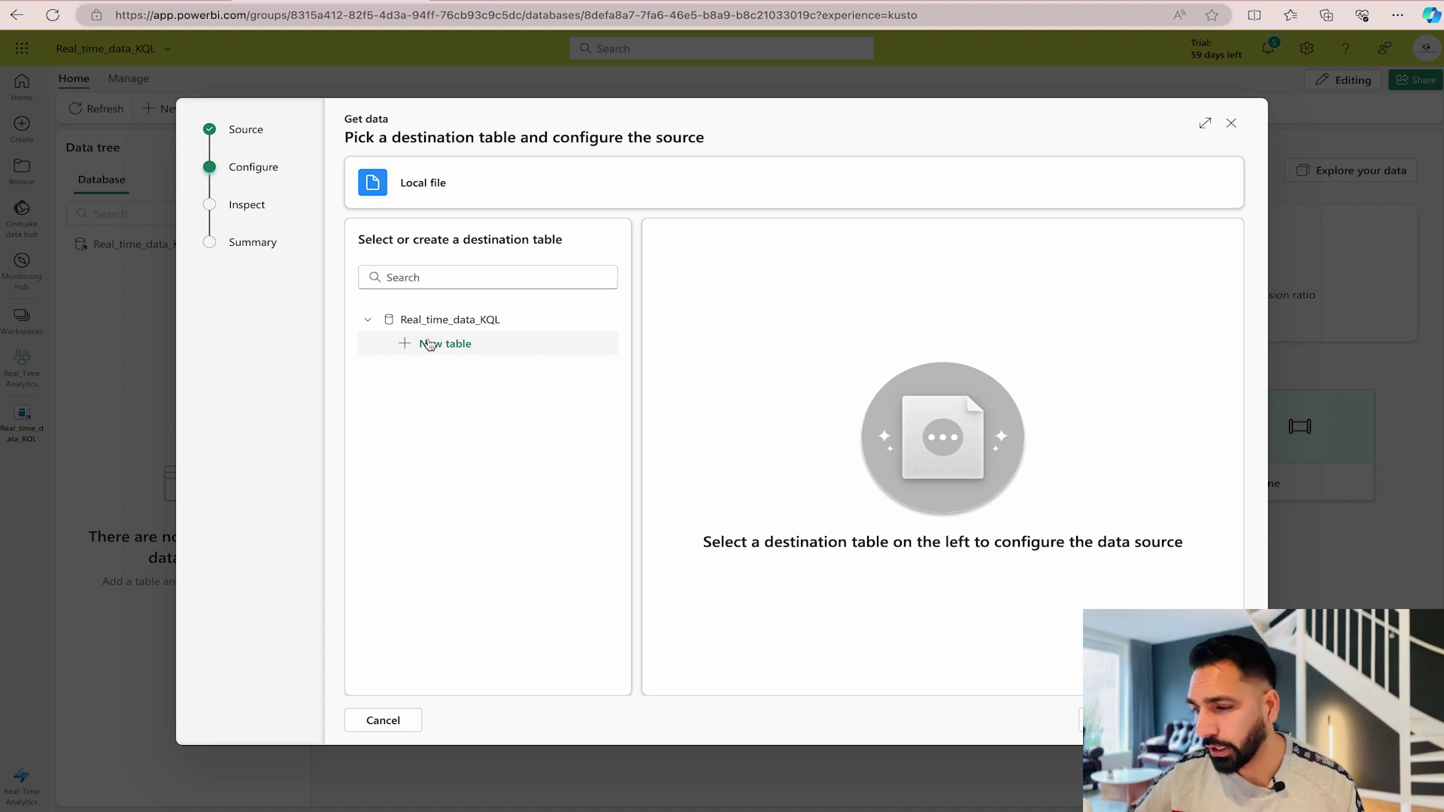
{"action": "left_click", "coordinate": [431, 350]}
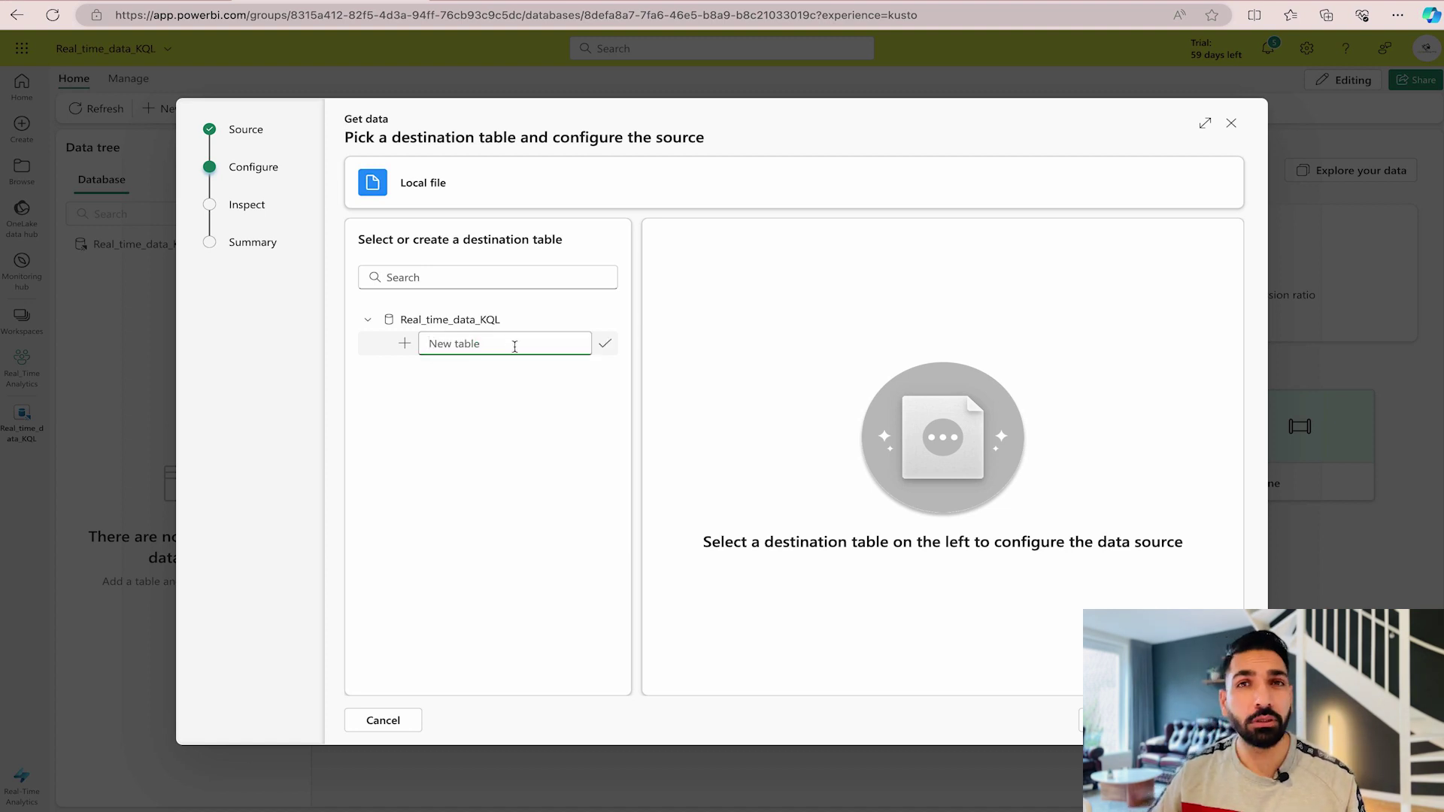
{"action": "type", "text": "sales"}
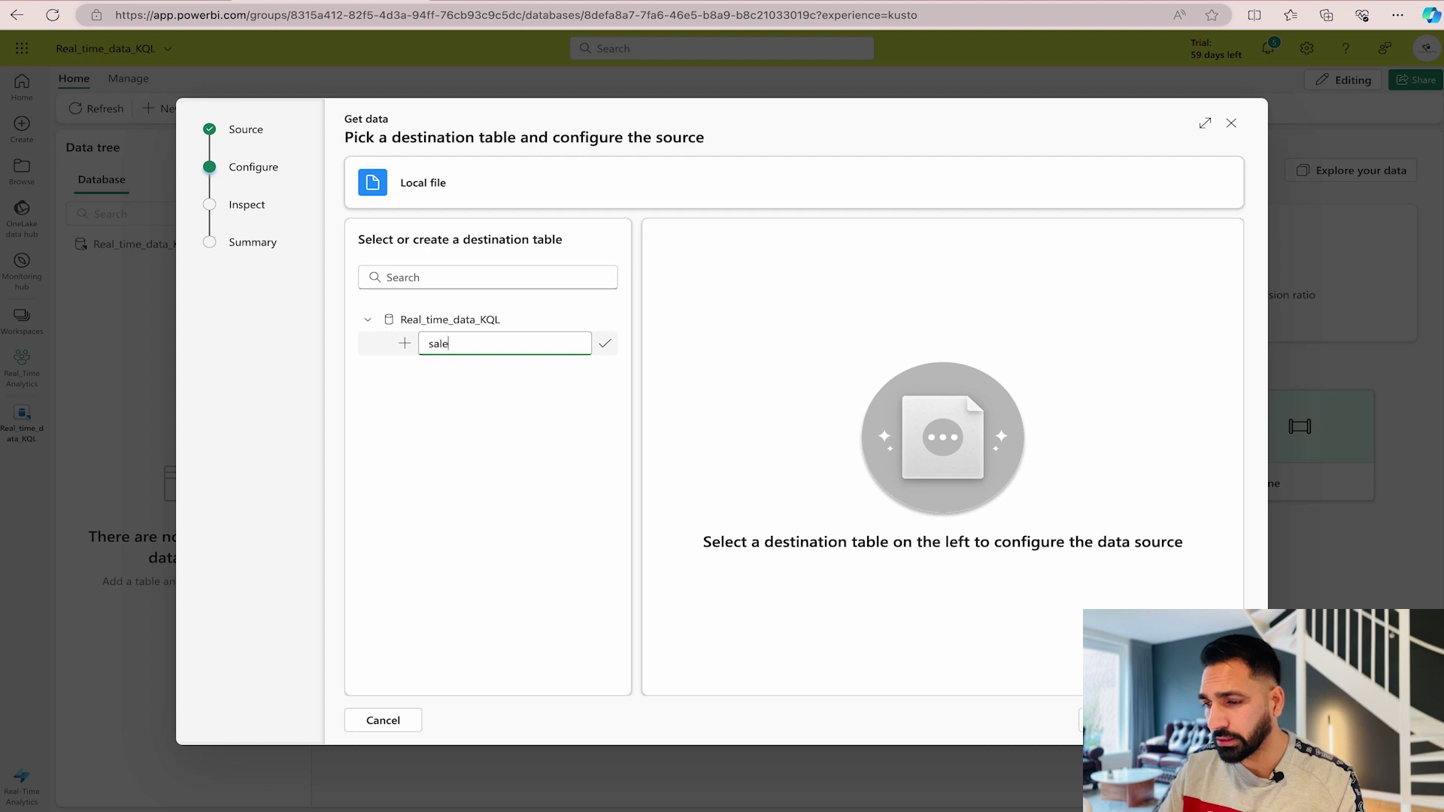
{"action": "key", "text": "BackSpace"}
{"action": "key", "text": "BackSpace"}
{"action": "key", "text": "BackSpace"}
{"action": "key", "text": "BackSpace"}
{"action": "key", "text": "BackSpace"}
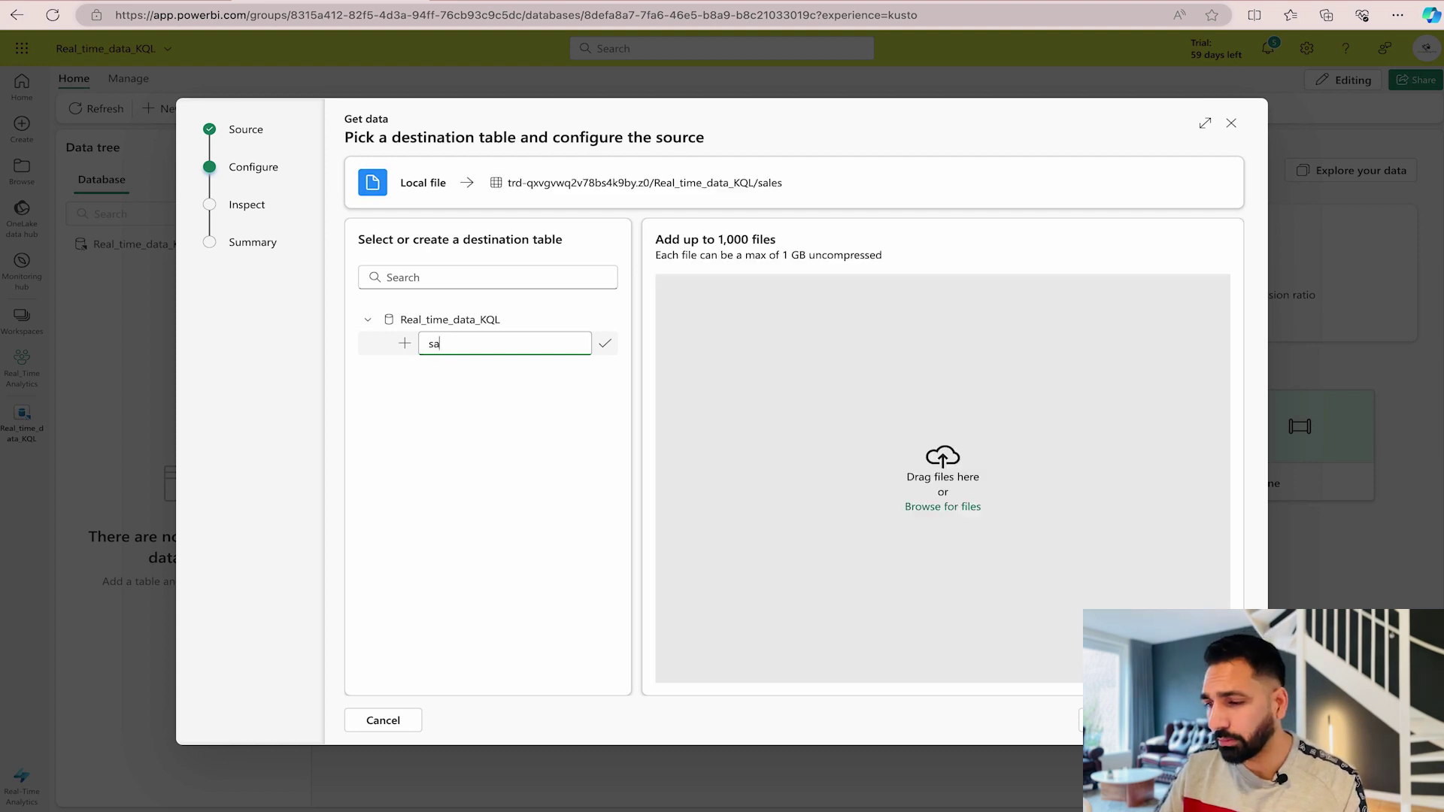
{"action": "type", "text": "Sales"}
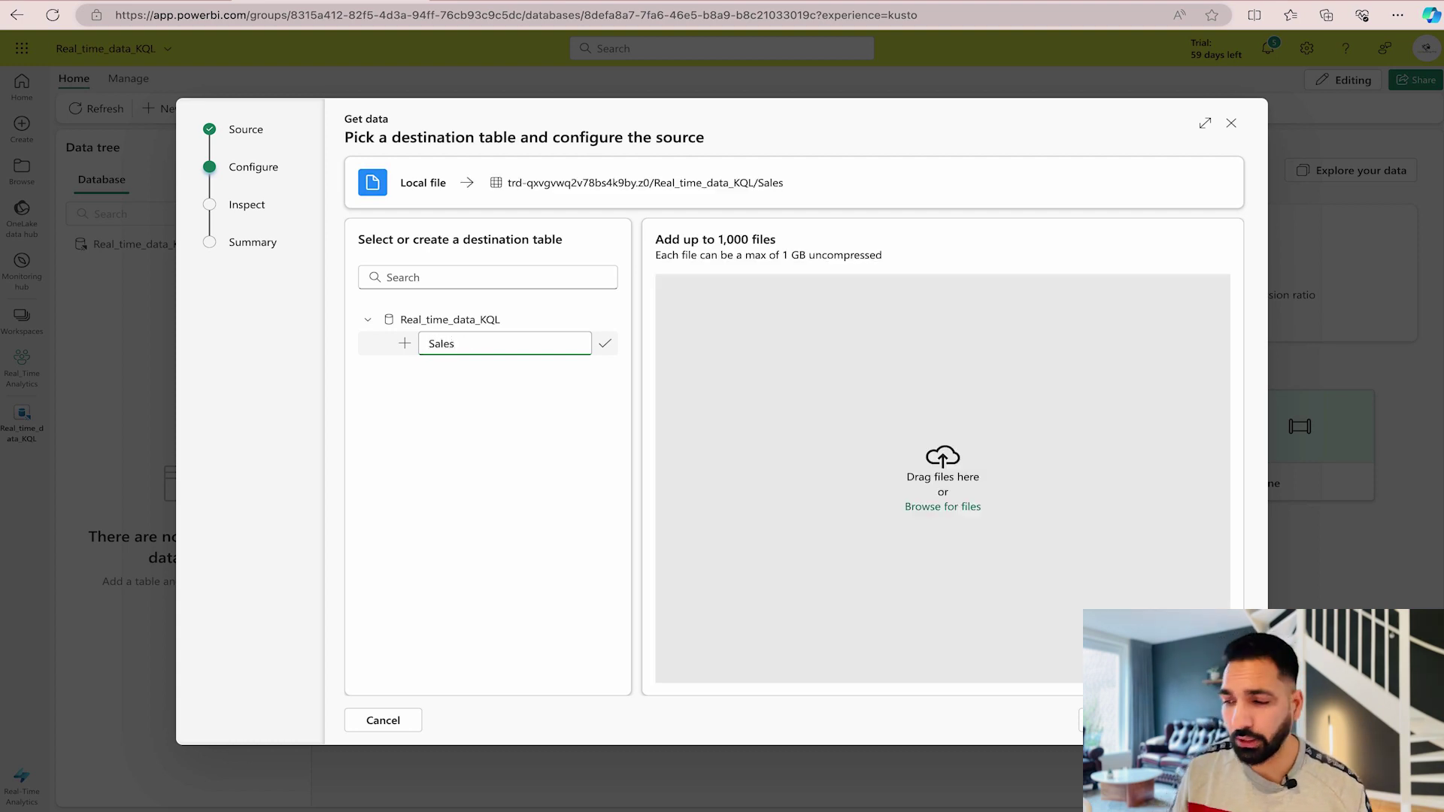
{"action": "left_click", "coordinate": [609, 348]}
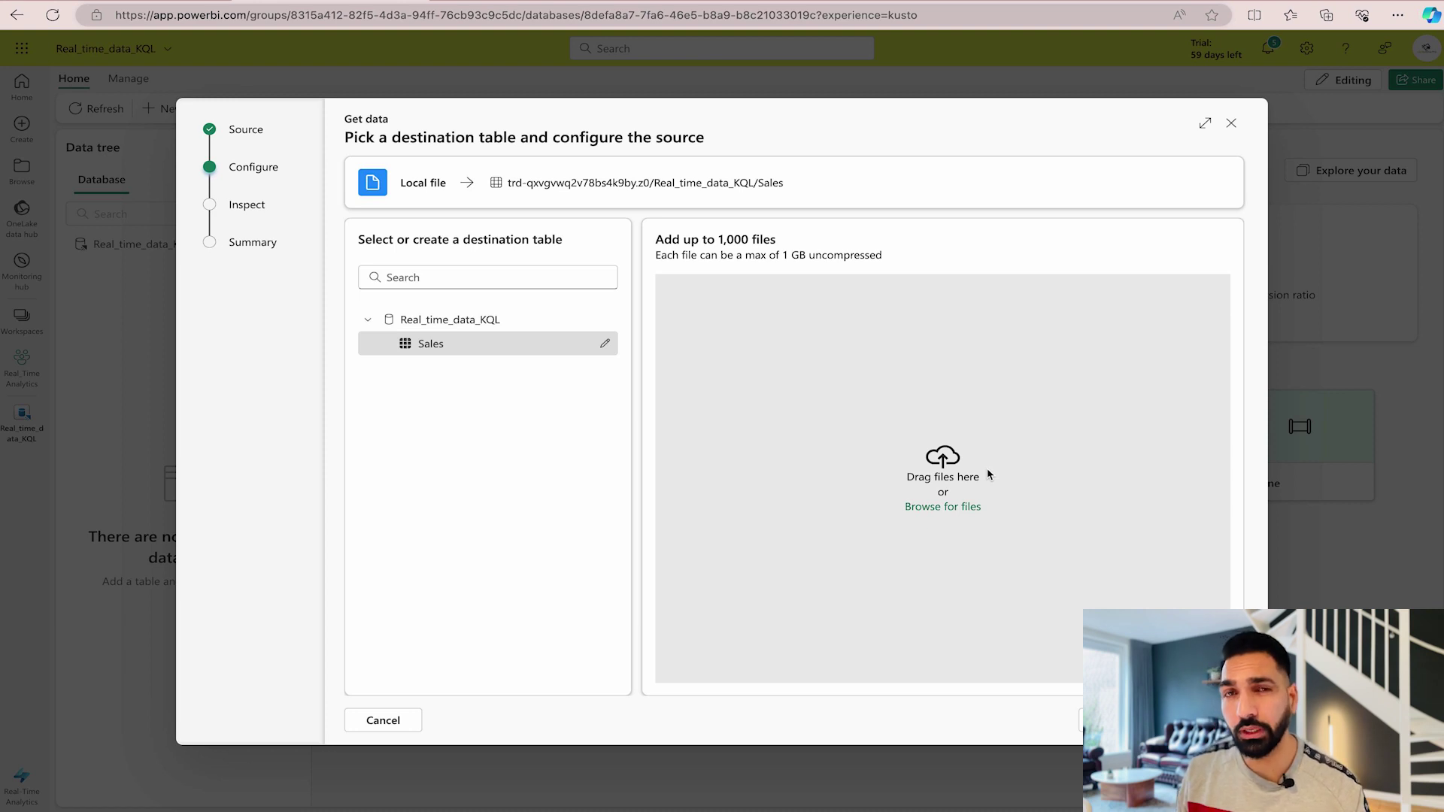
Add sales.csv from the Downloads folder as the source file and proceed to inspecting the data.
{"action": "left_click", "coordinate": [937, 507]}
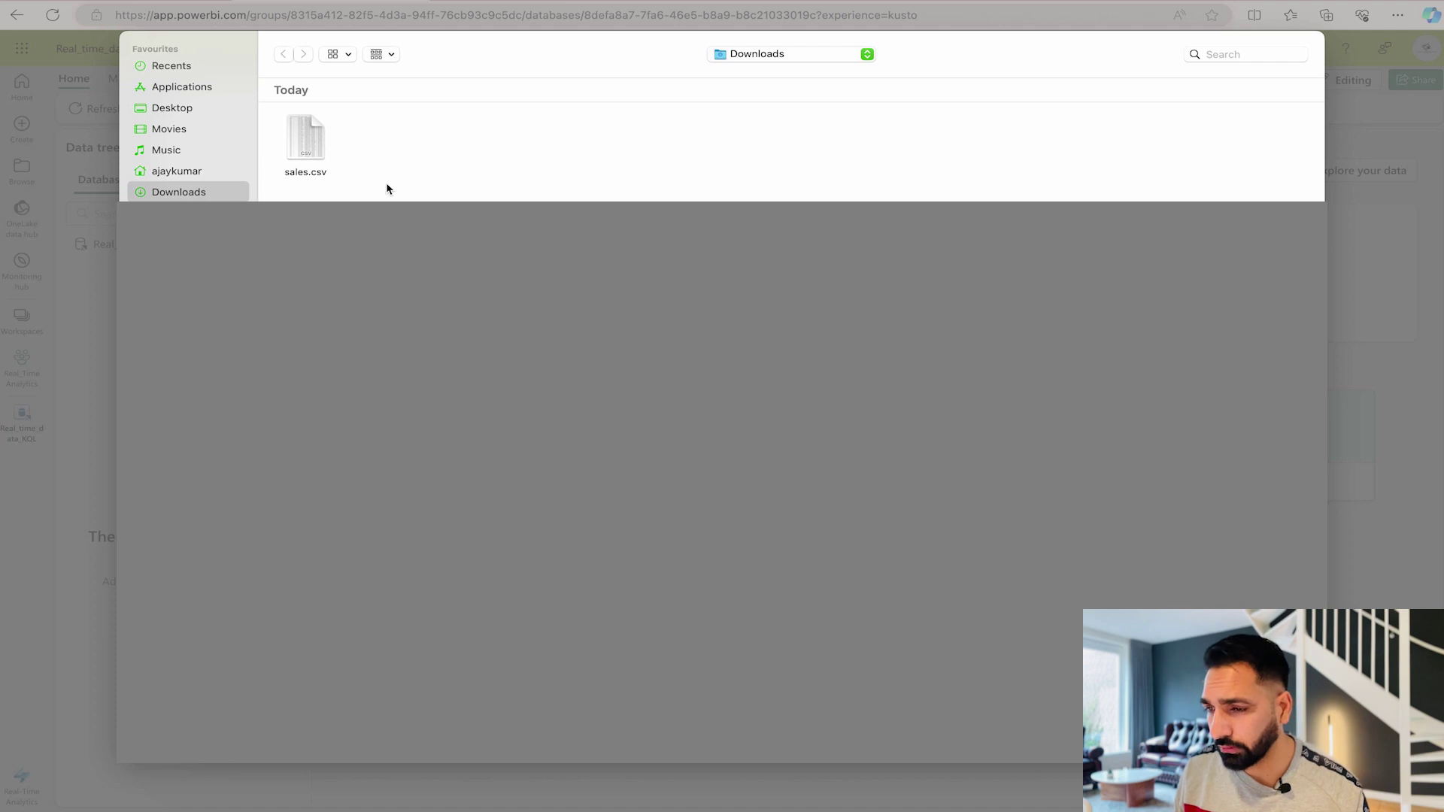
{"action": "left_click", "coordinate": [304, 141]}
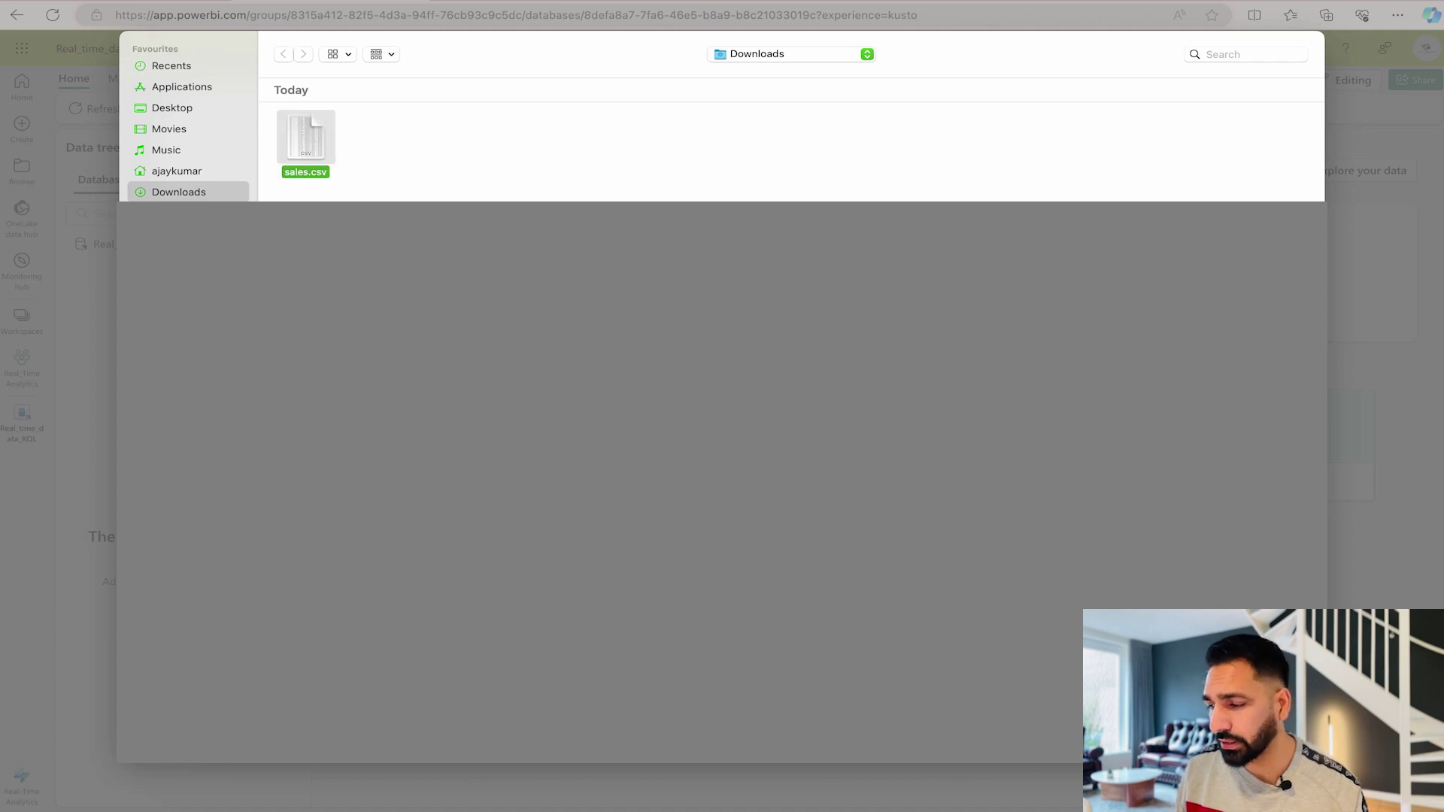
{"action": "key", "text": "Return"}
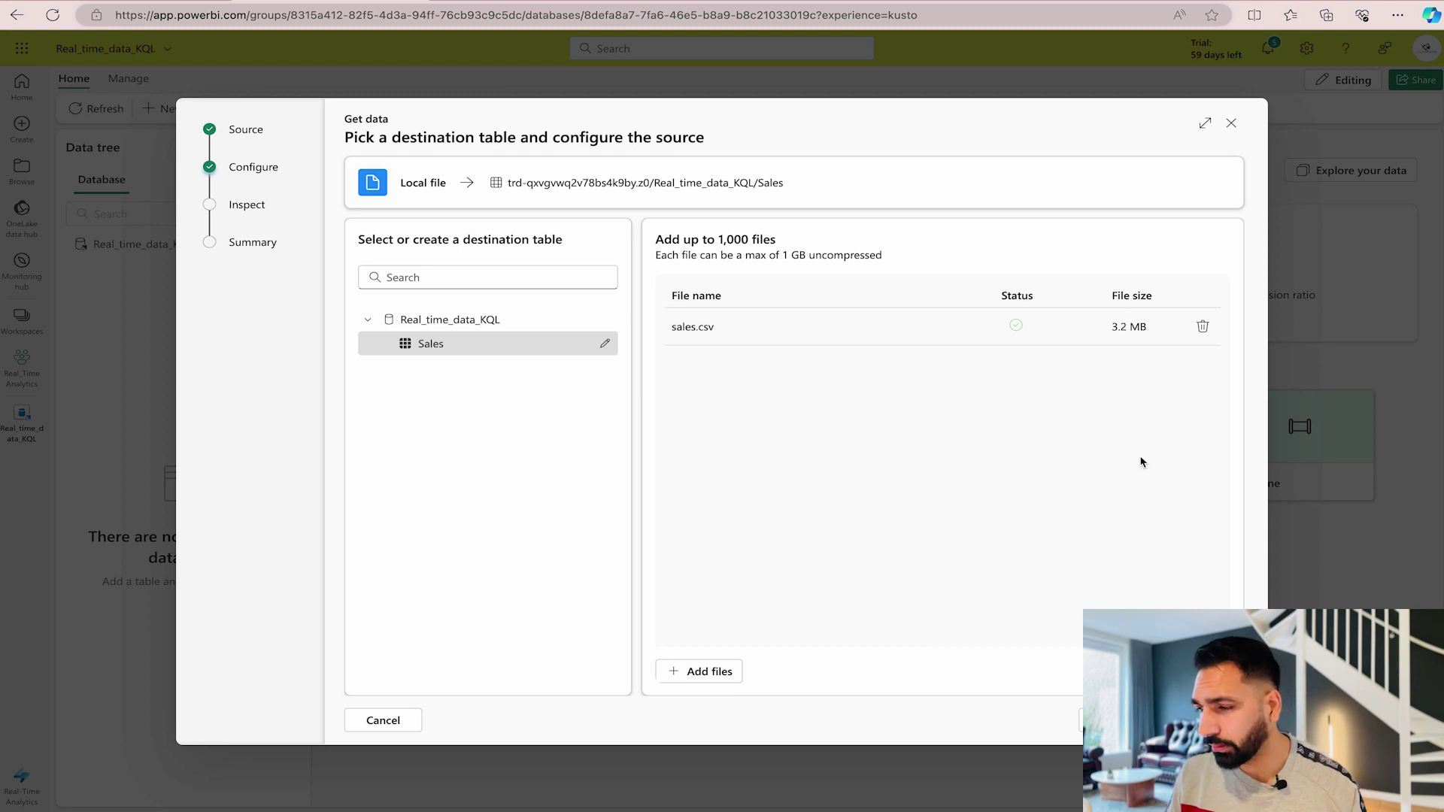
{"action": "left_click", "coordinate": [1211, 720]}
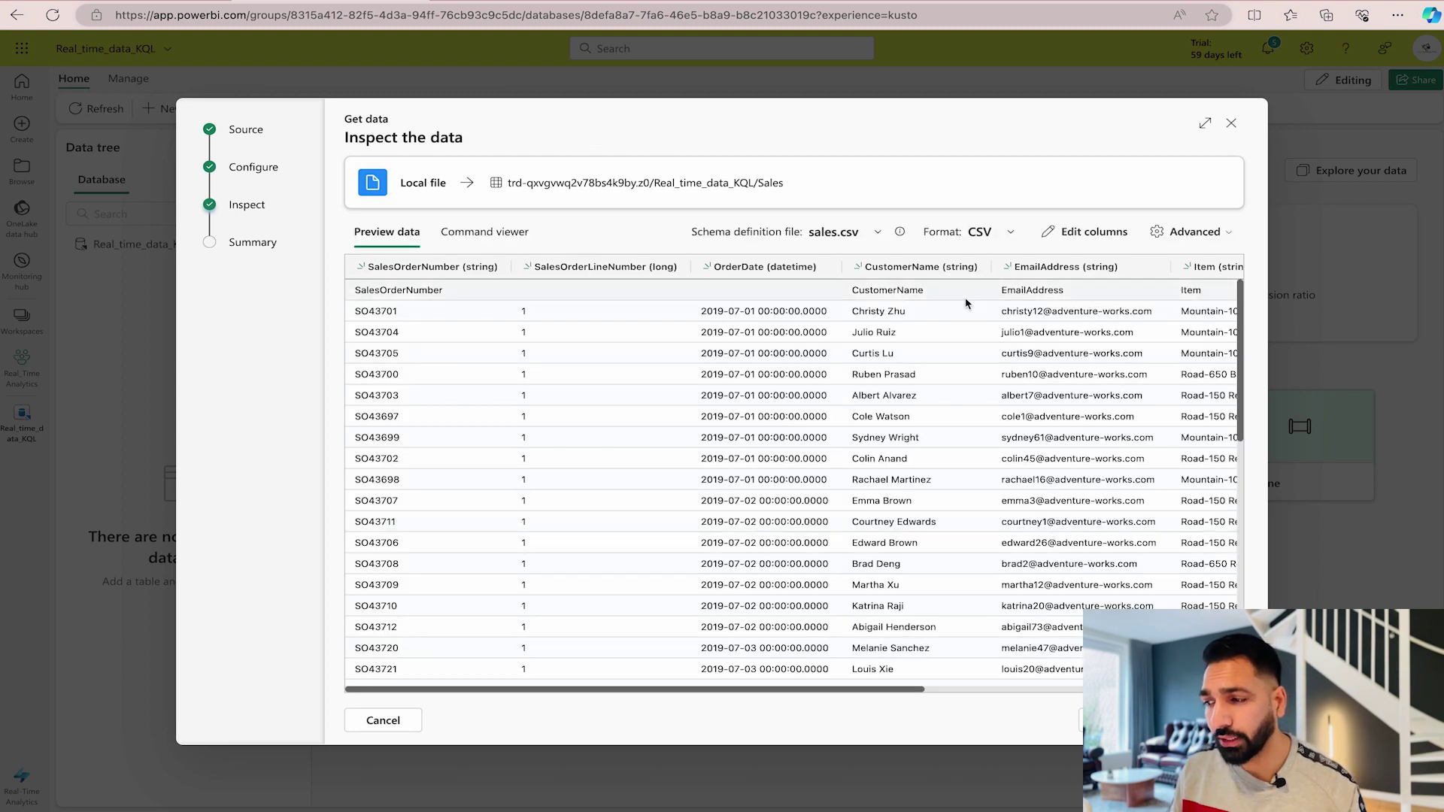
Review the available file formats and advanced options, then finish ingesting sales.csv into the Sales table and close the summary.
{"action": "left_click", "coordinate": [1011, 233]}
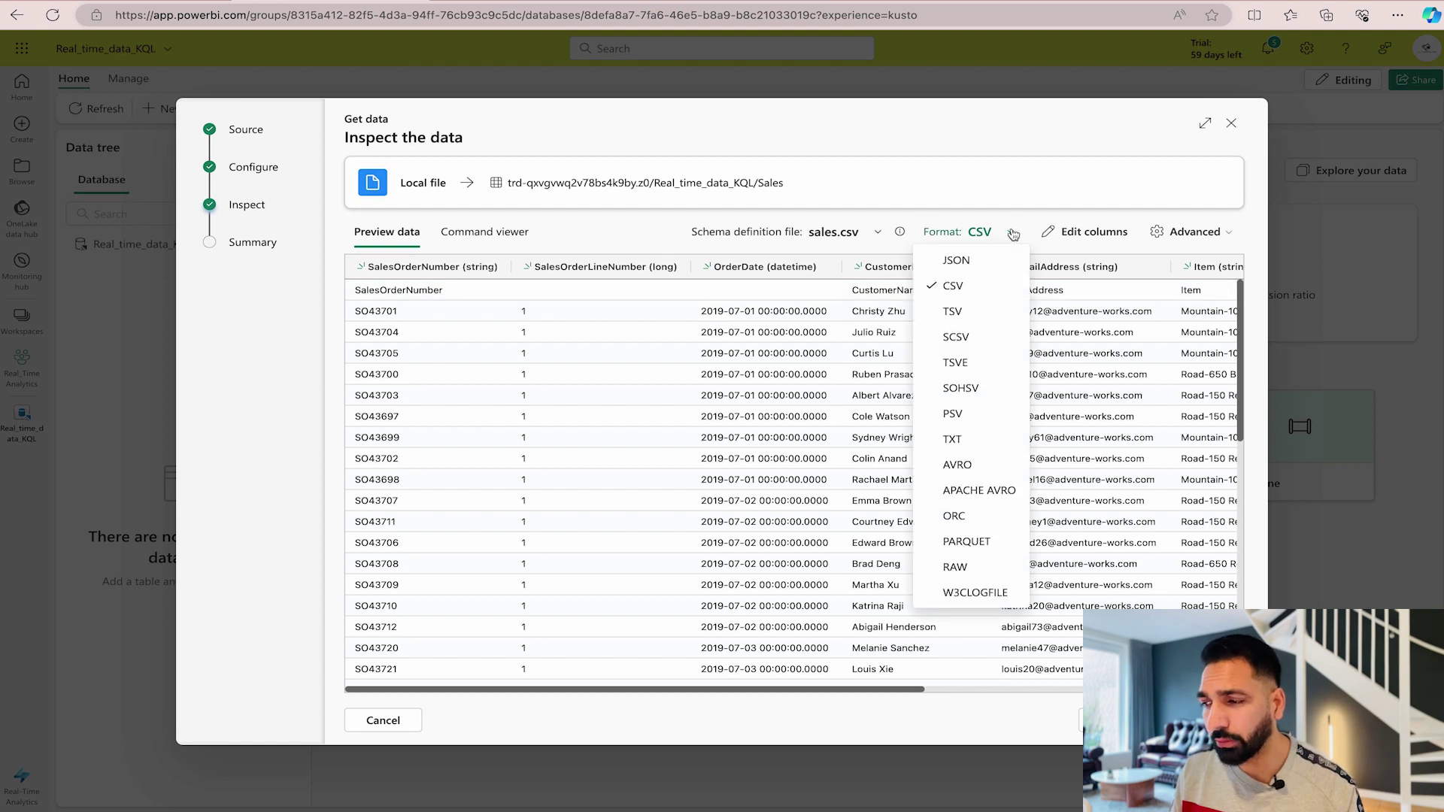
{"action": "left_click", "coordinate": [846, 219]}
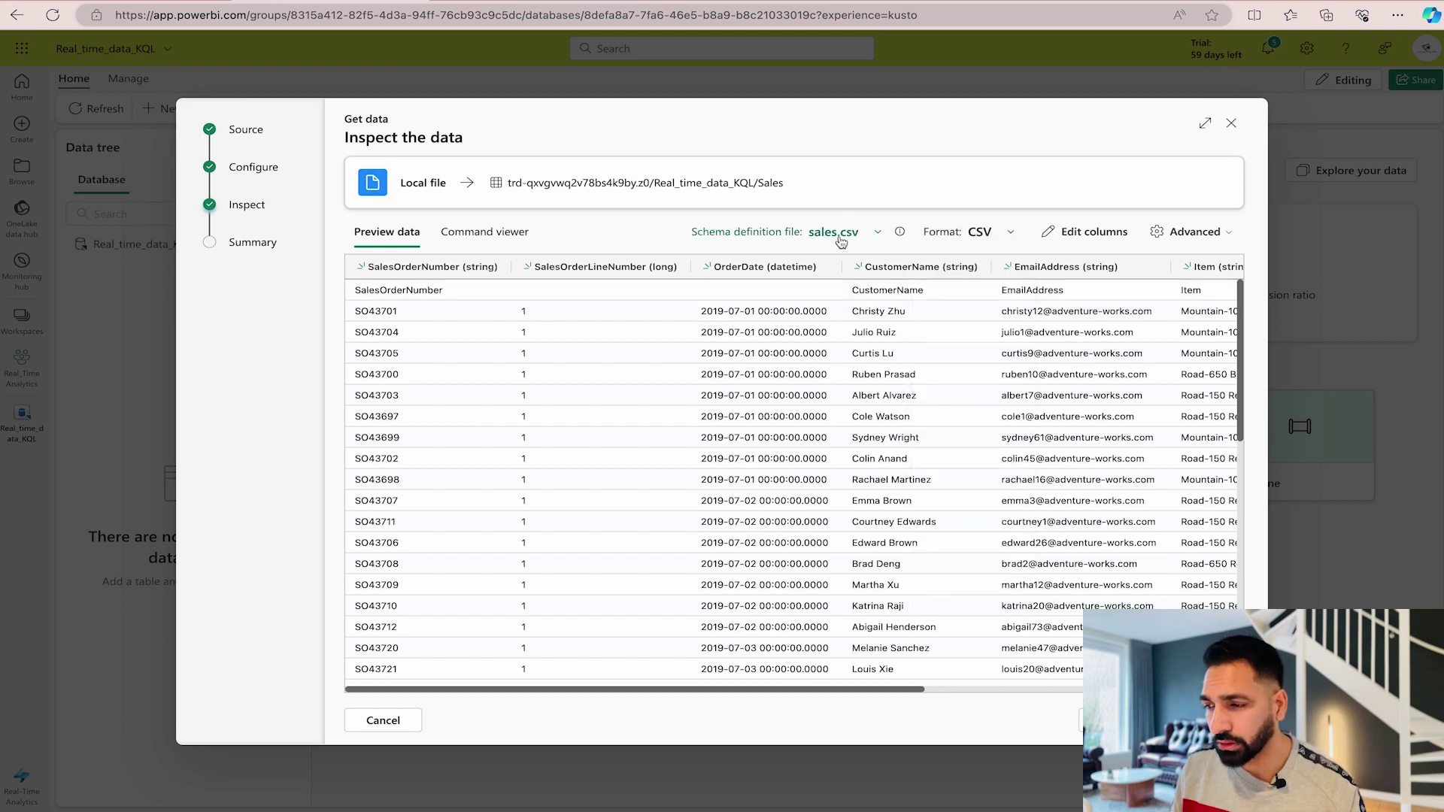
{"action": "left_click", "coordinate": [1205, 230]}
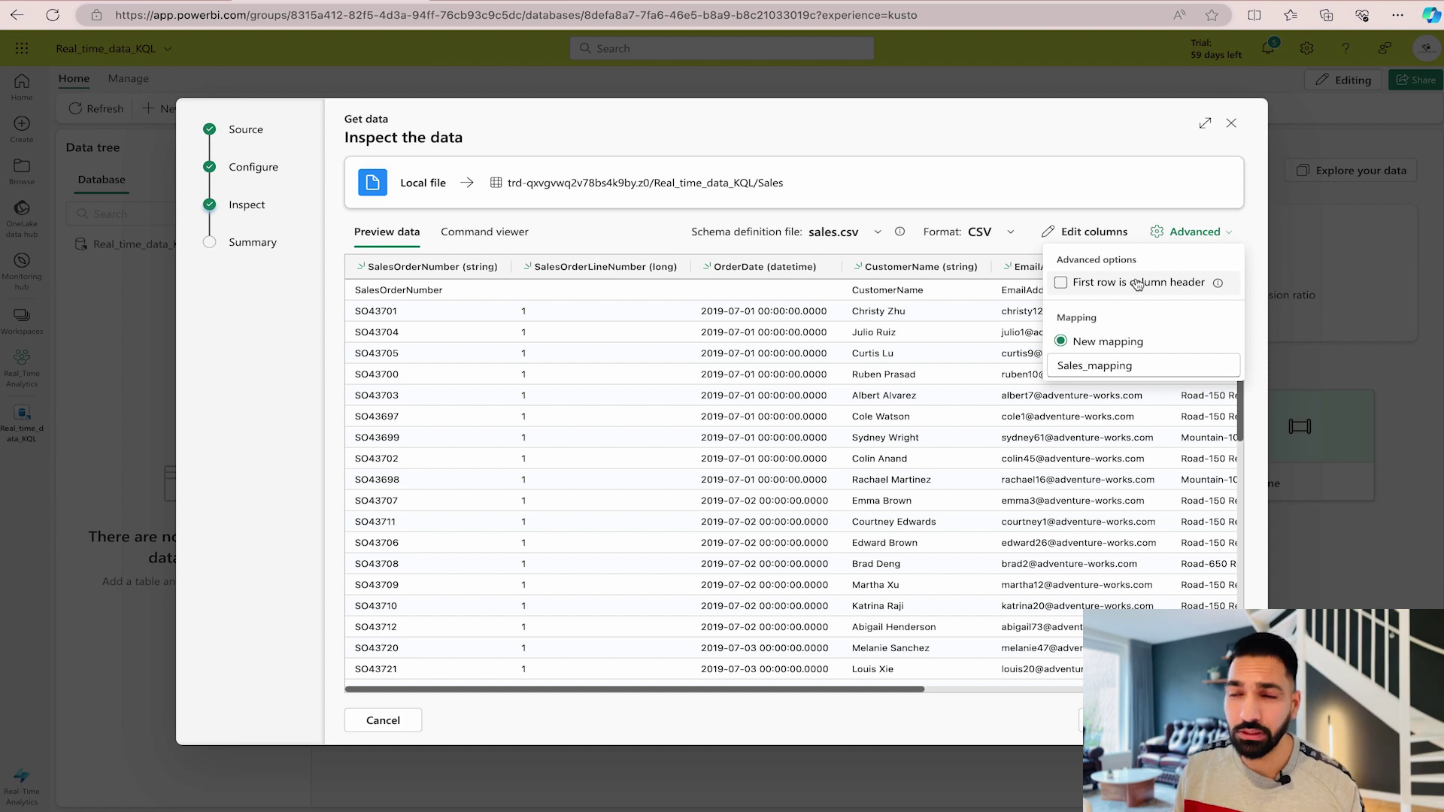
{"action": "left_click", "coordinate": [1095, 167]}
{"action": "left_click", "coordinate": [1200, 720]}
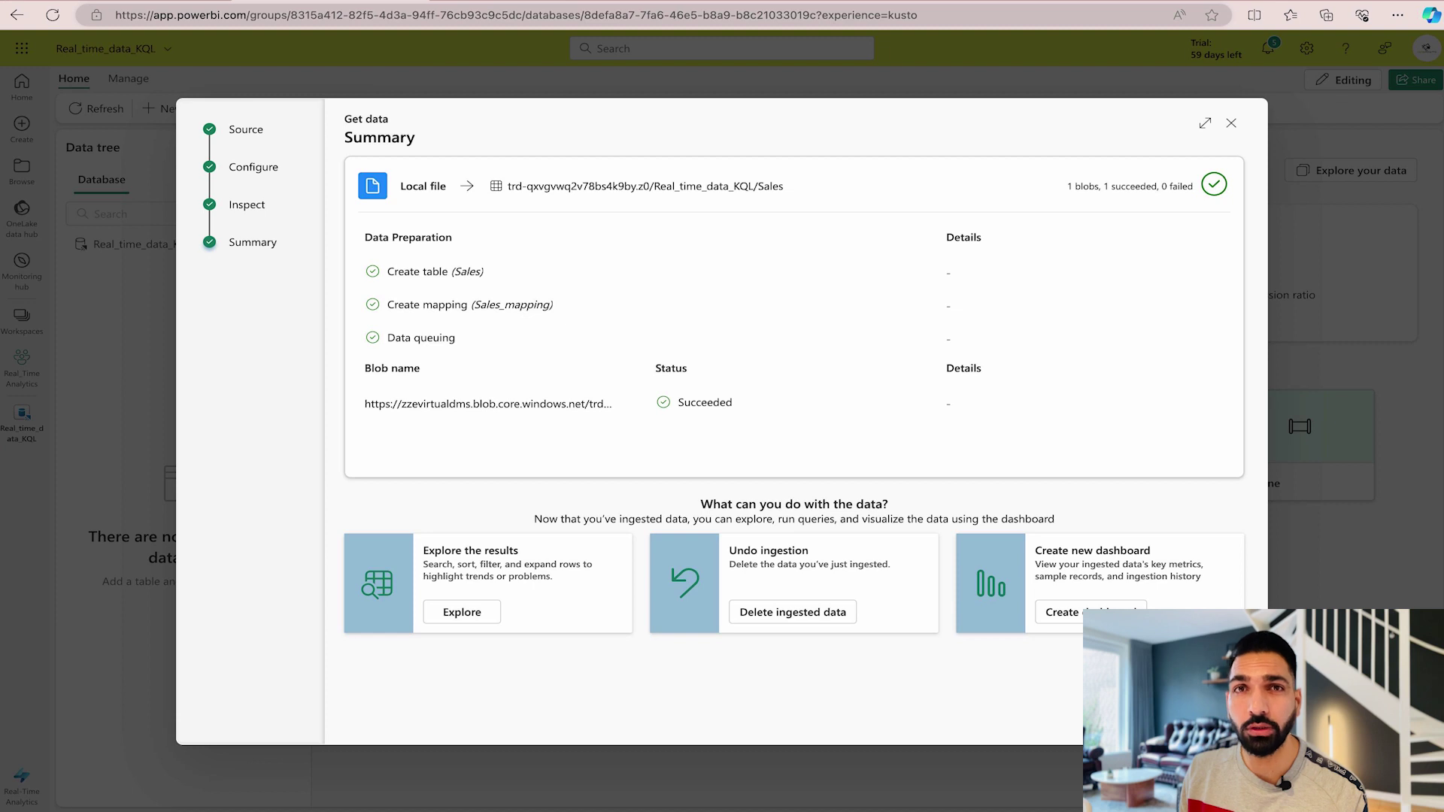
{"action": "left_click", "coordinate": [1003, 750]}
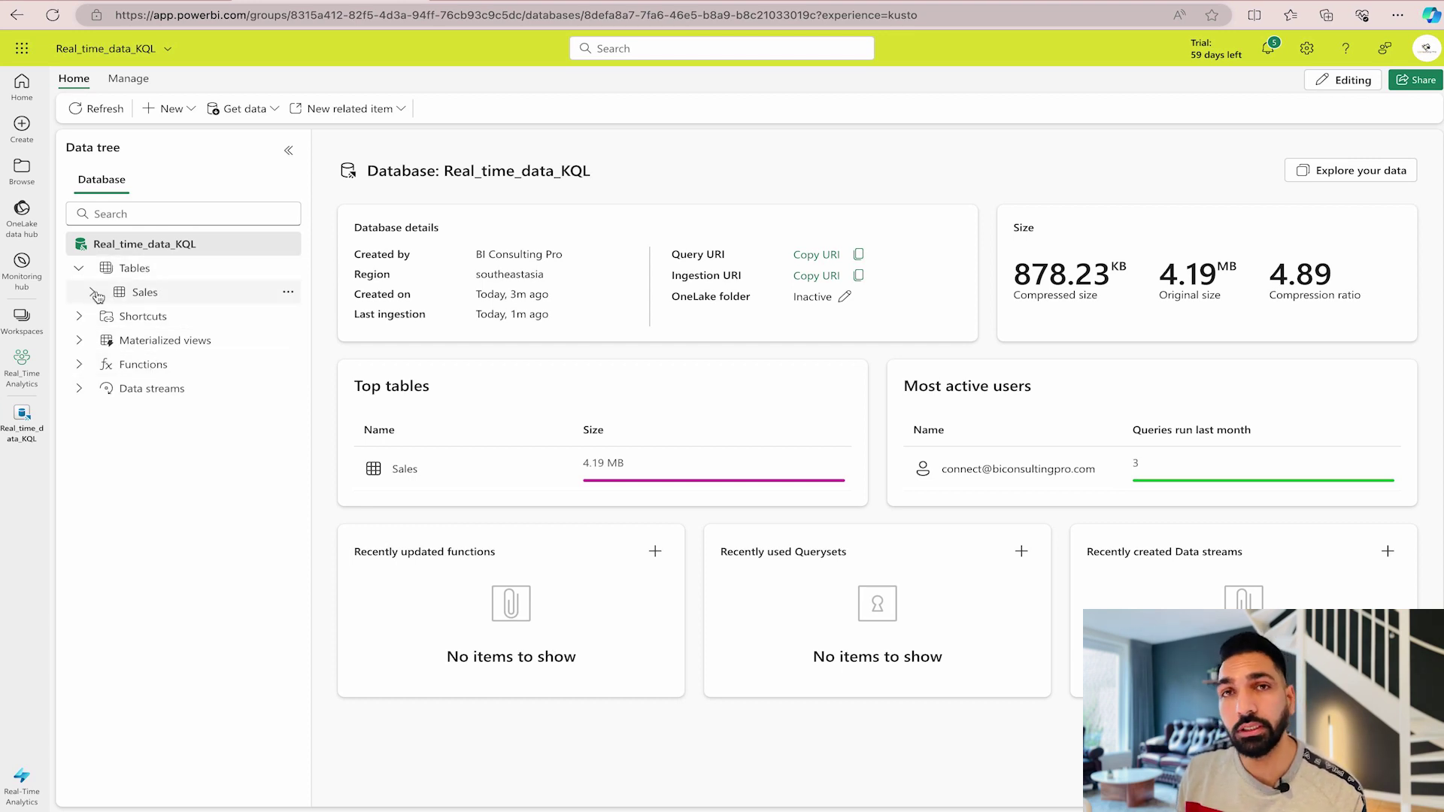
Query the Sales table to show any 100 records.
{"action": "left_click", "coordinate": [289, 293]}
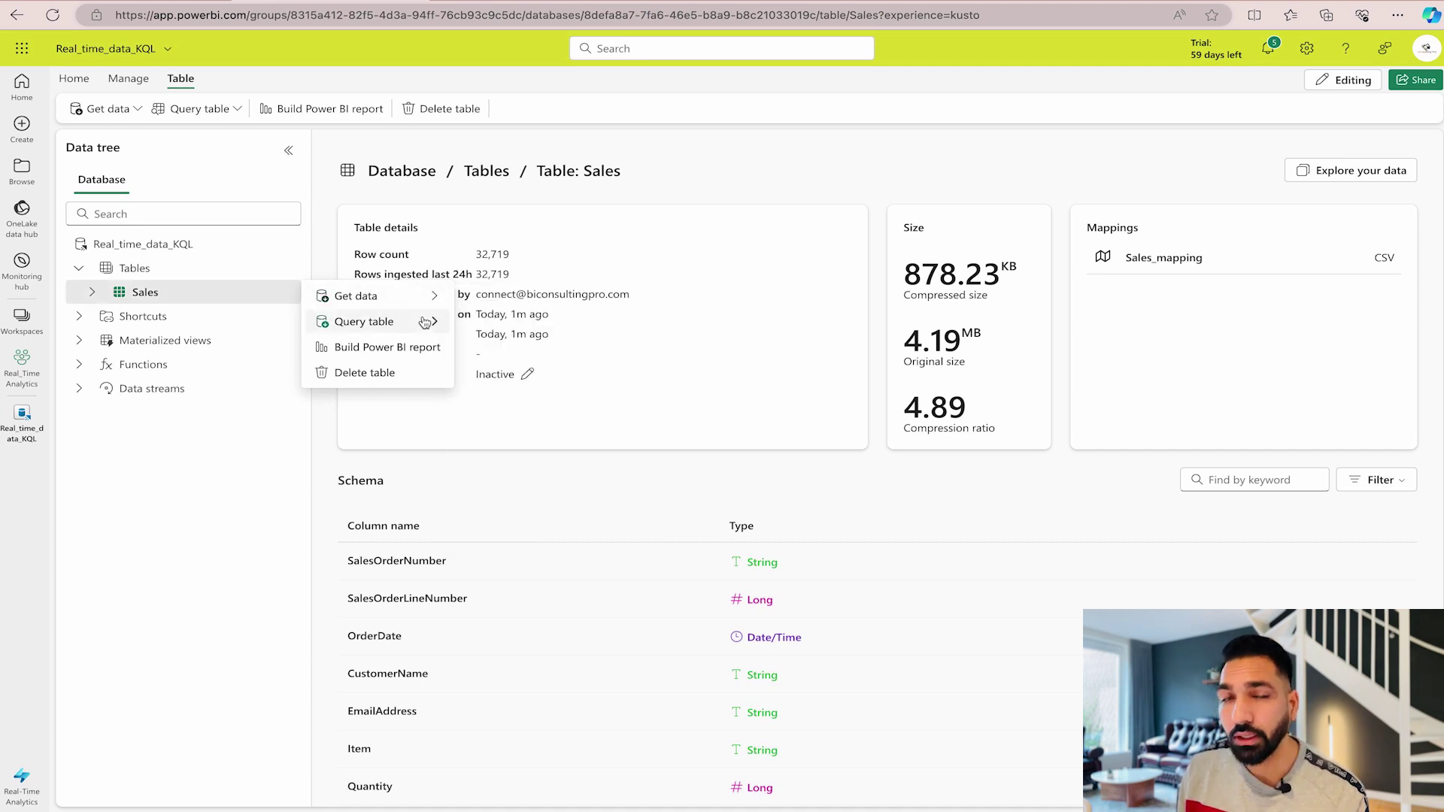
{"action": "mouse_move", "coordinate": [430, 322]}
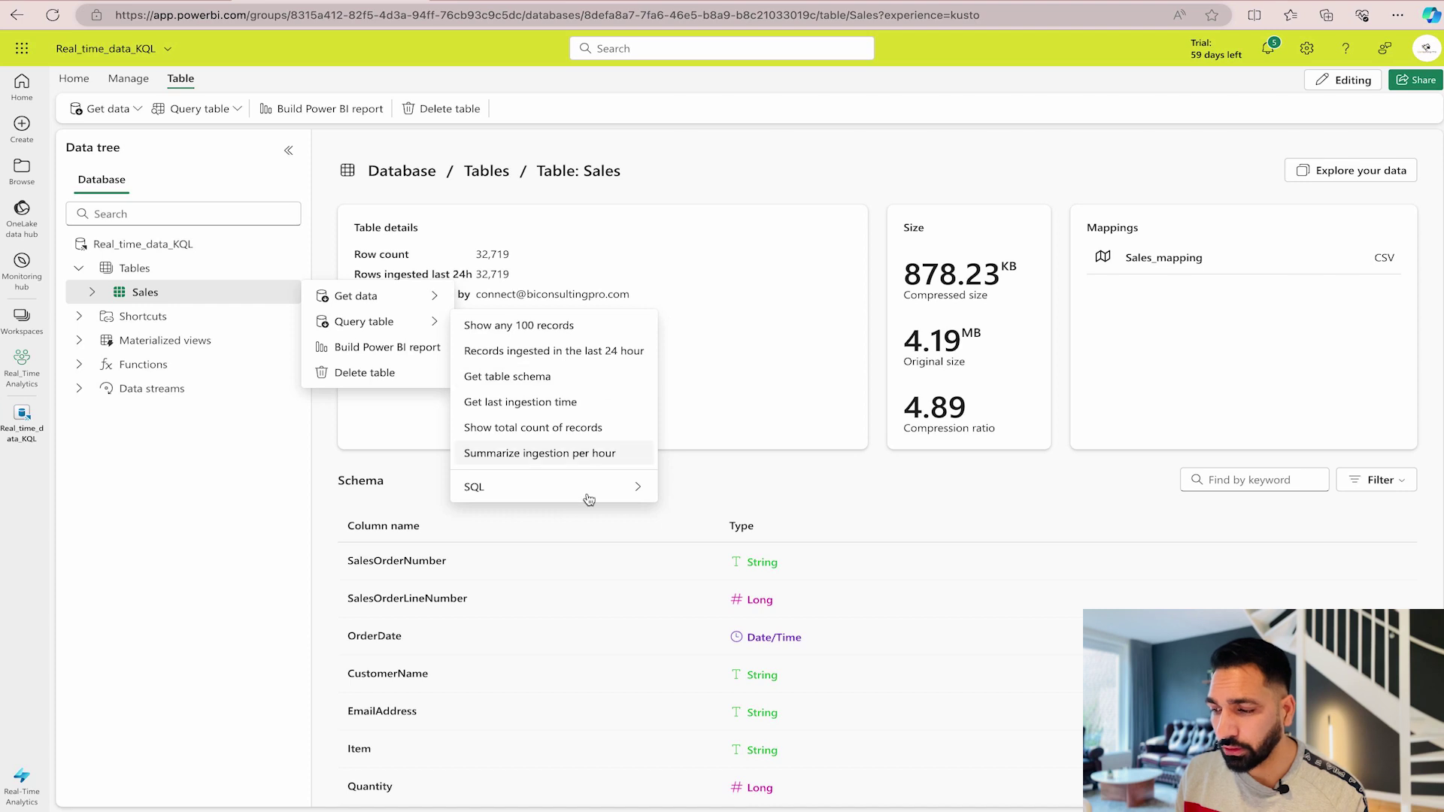
{"action": "left_click", "coordinate": [539, 331]}
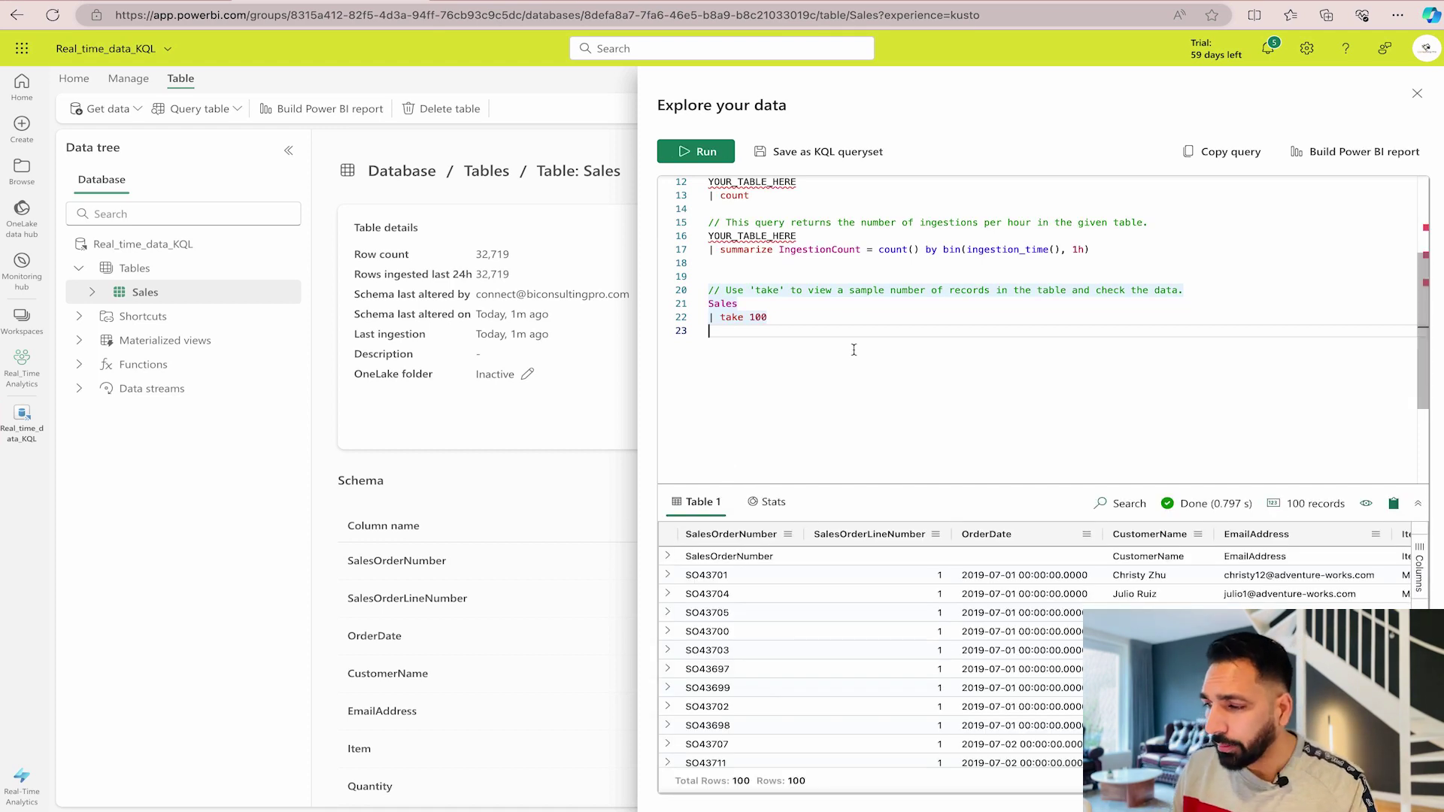
Below the take query, write a query on sales filtering where Item == 'Road-250 Black, 48', and run only those lines.
{"action": "key", "text": "Return"}
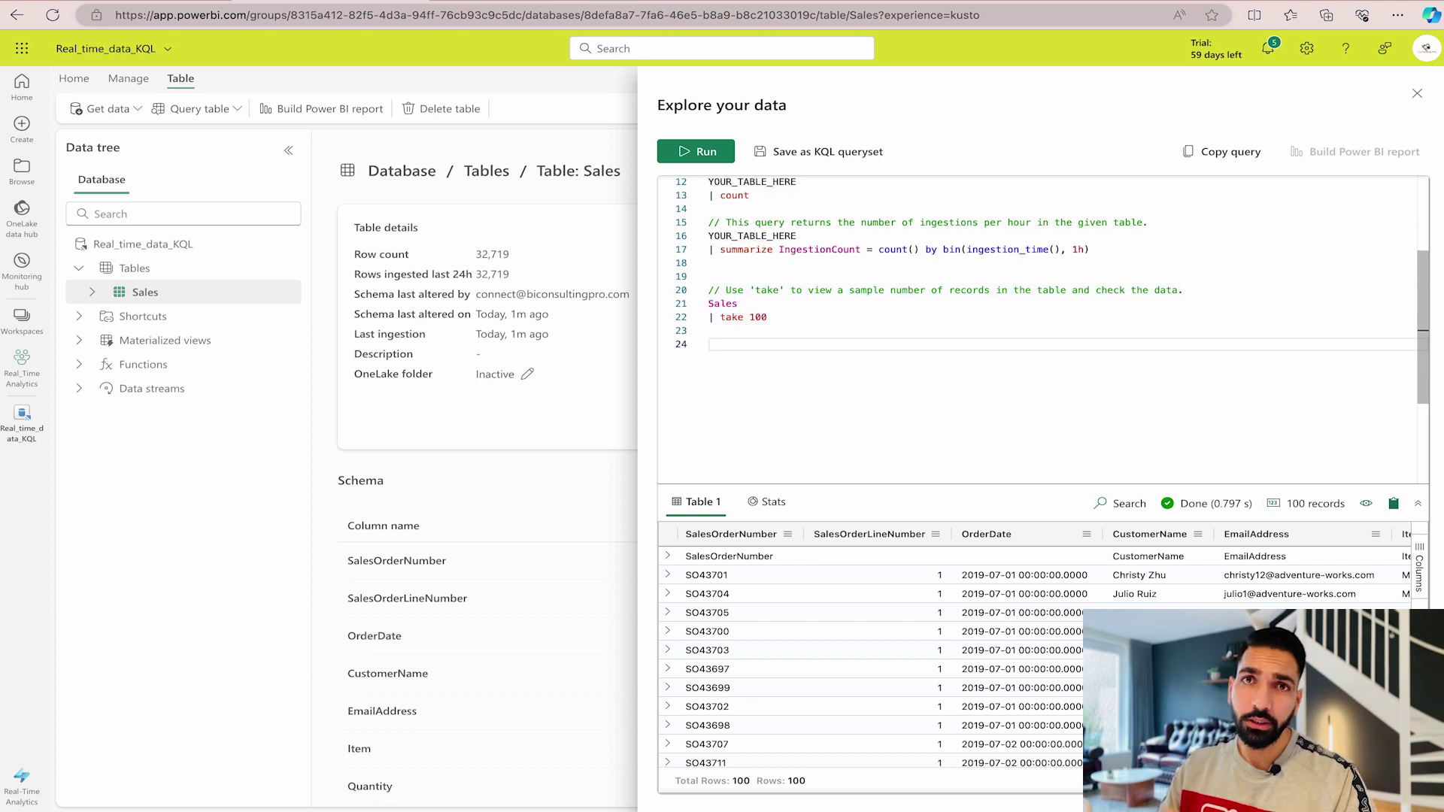
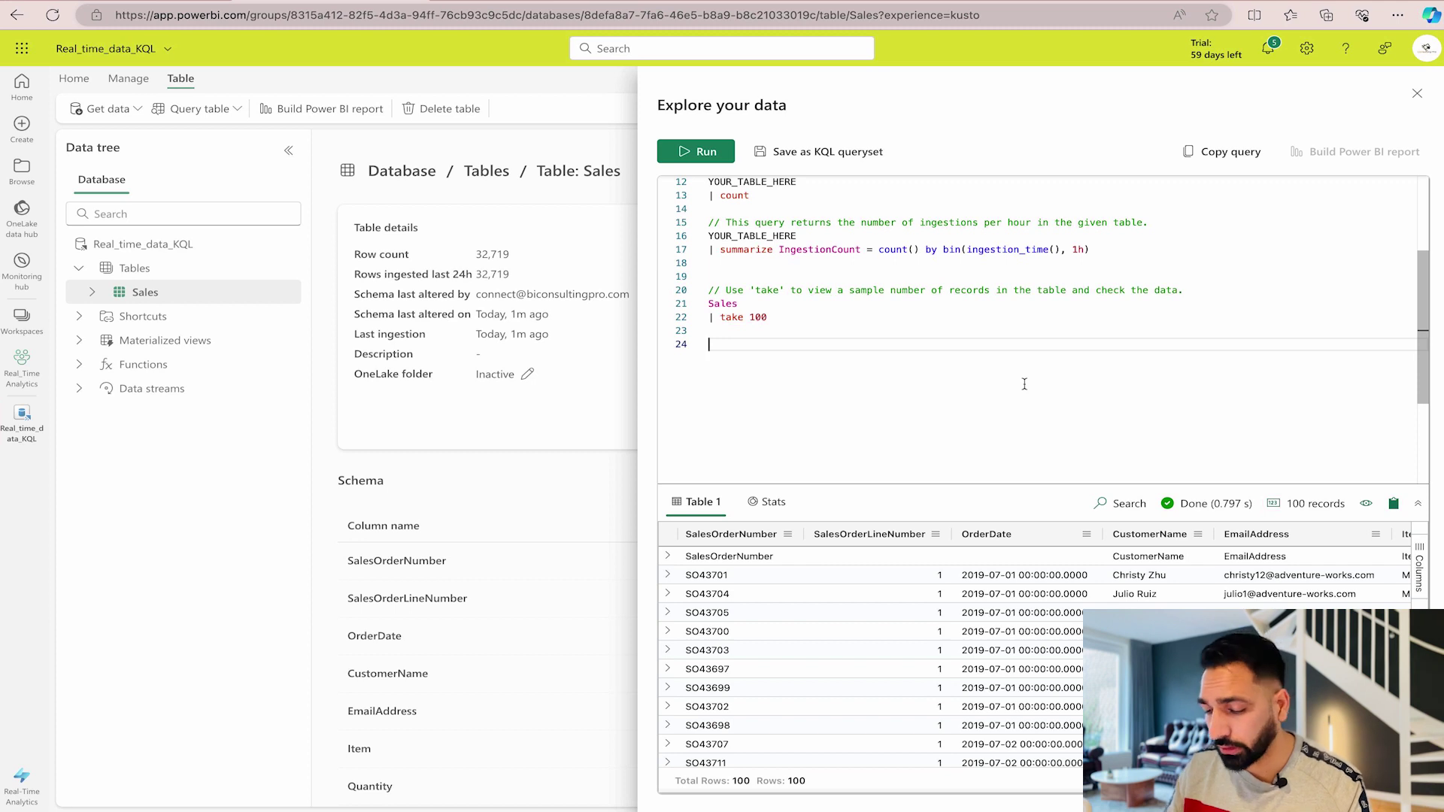
{"action": "type", "text": "sales | where Item == 'Road-250 Black, 48'"}
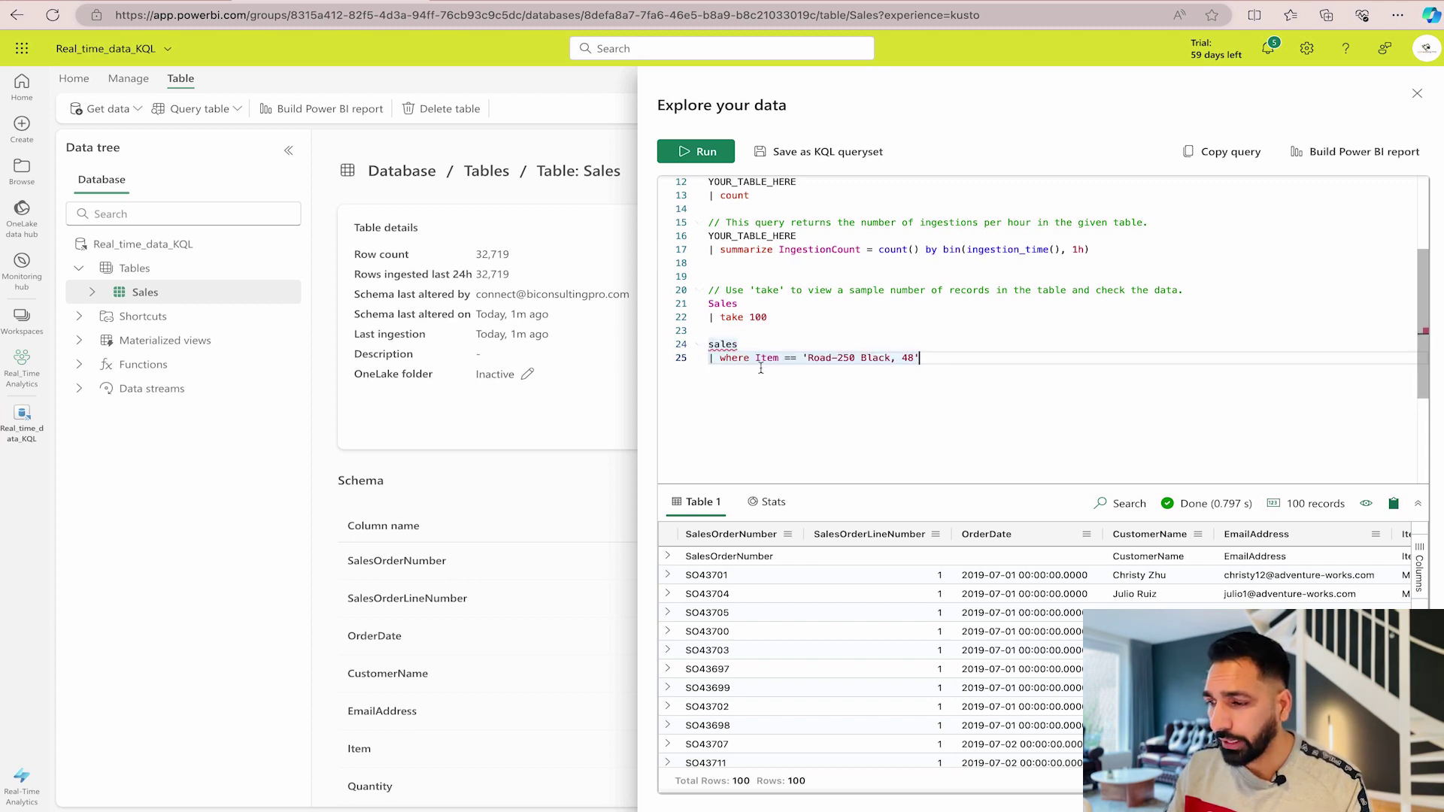
{"action": "left_click_drag", "start_coordinate": [929, 356], "coordinate": [703, 343]}
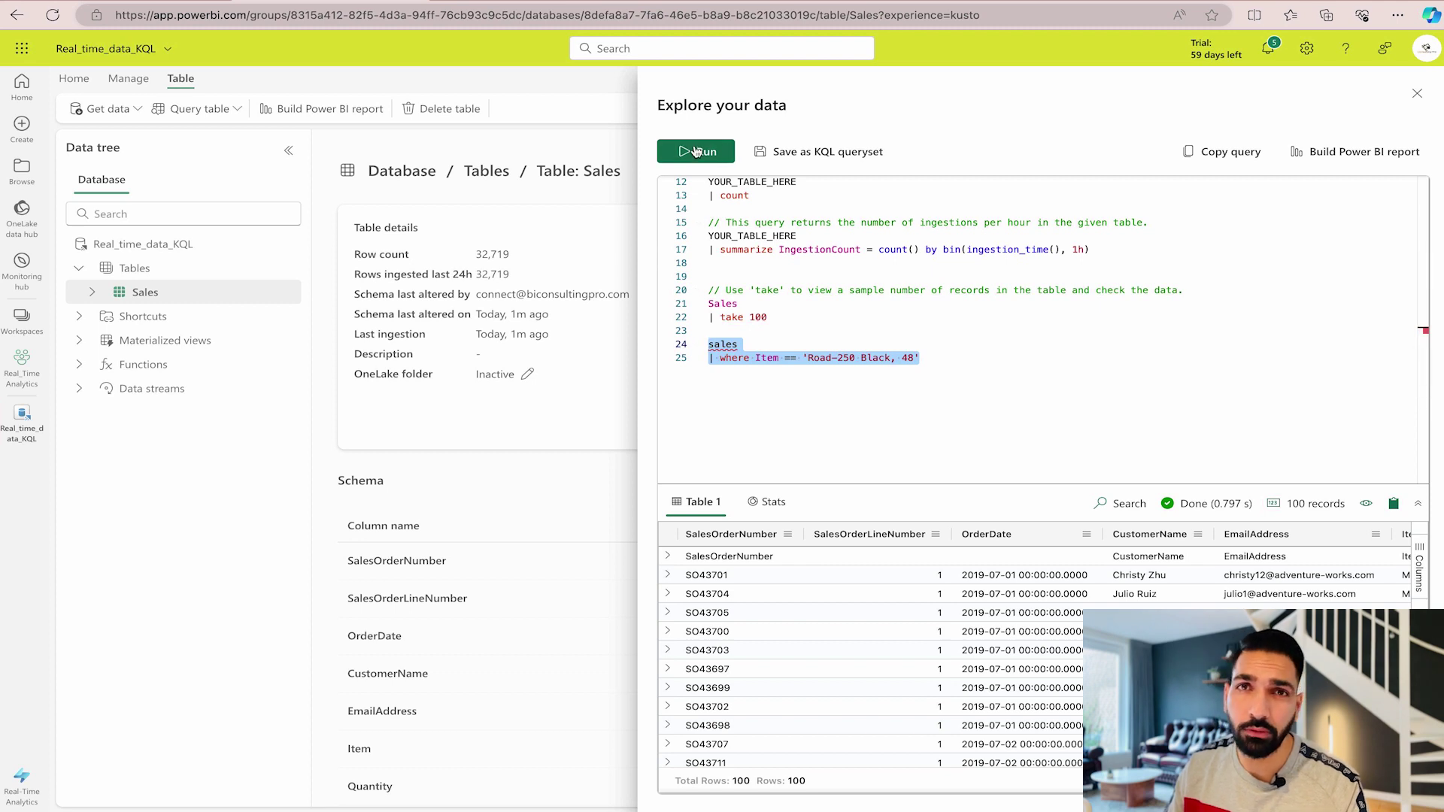
{"action": "left_click", "coordinate": [696, 152]}
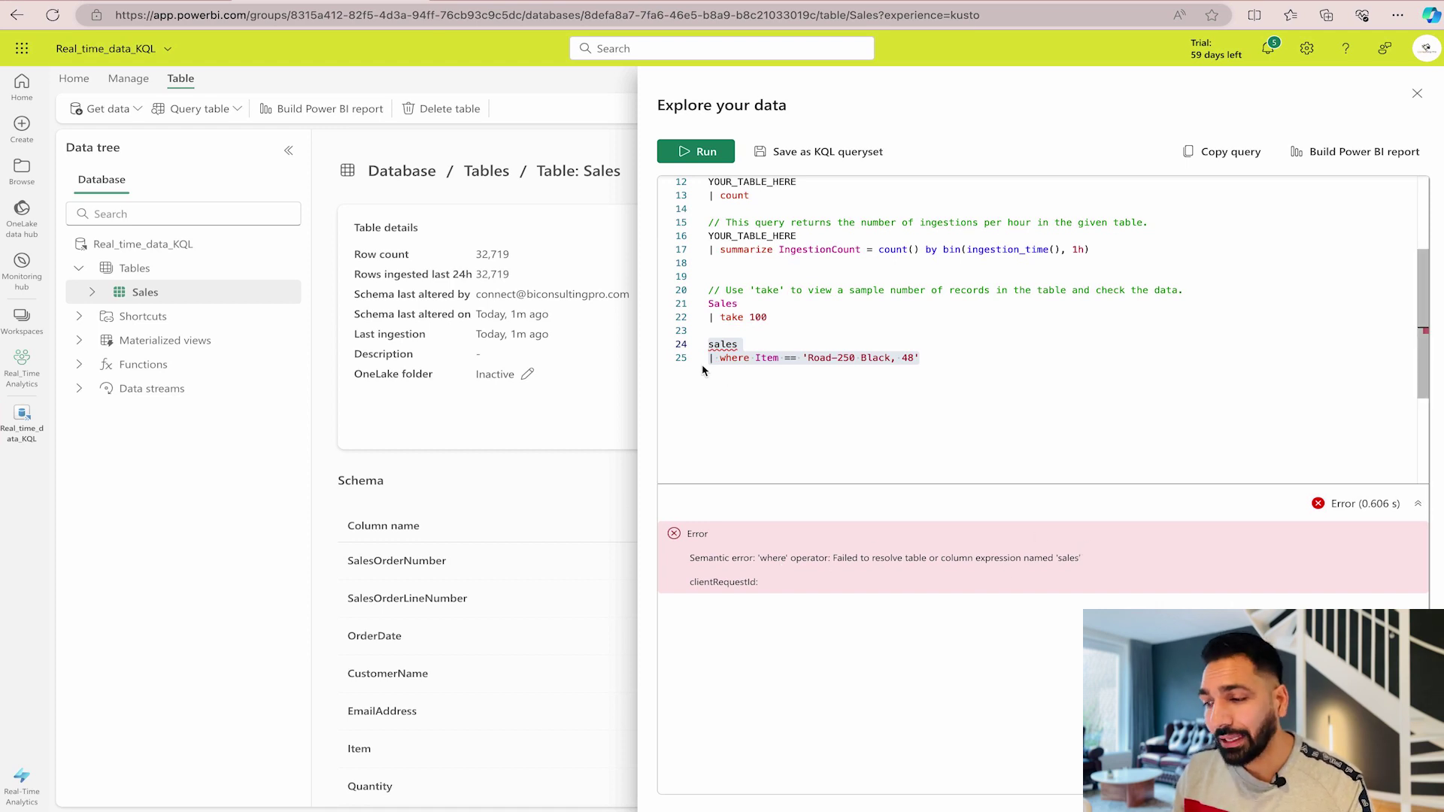
Correct the table name to Sales in the Item filter query, rerun it, and inspect the Item column in the results.
{"action": "left_click", "coordinate": [716, 344]}
{"action": "key", "text": "BackSpace"}
{"action": "type", "text": "S"}
{"action": "key", "text": "Tab"}
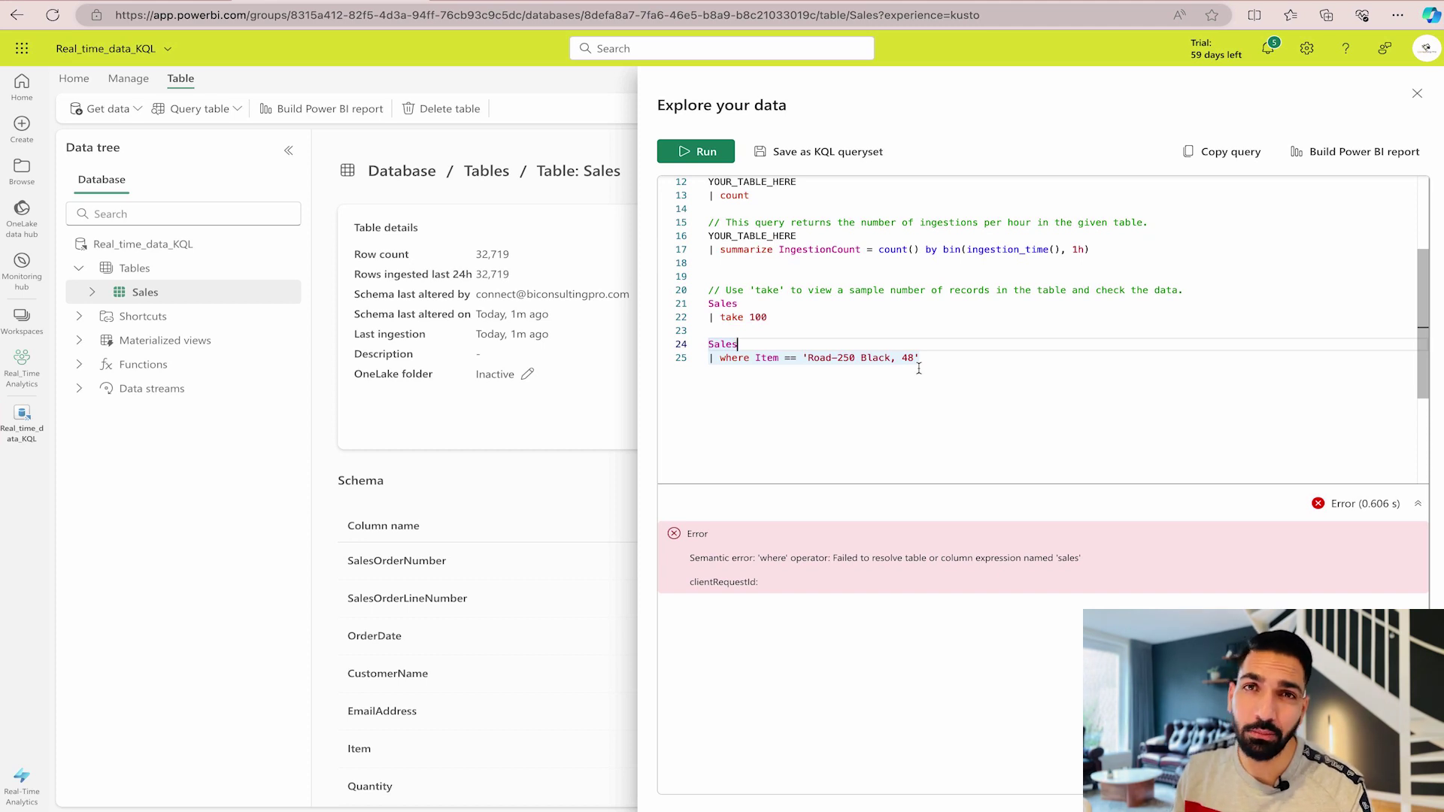
{"action": "left_click_drag", "start_coordinate": [930, 359], "coordinate": [695, 340]}
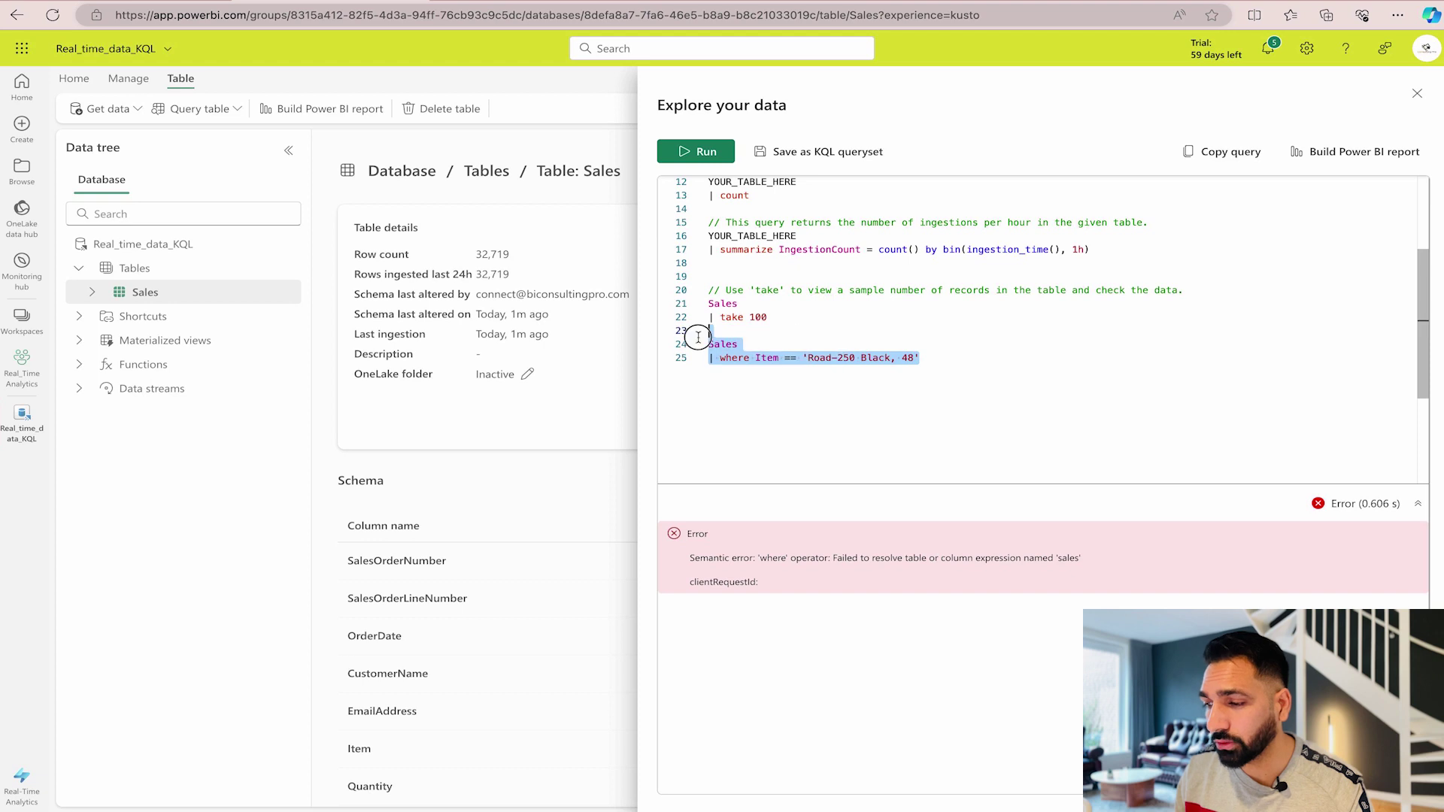
{"action": "left_click", "coordinate": [693, 153]}
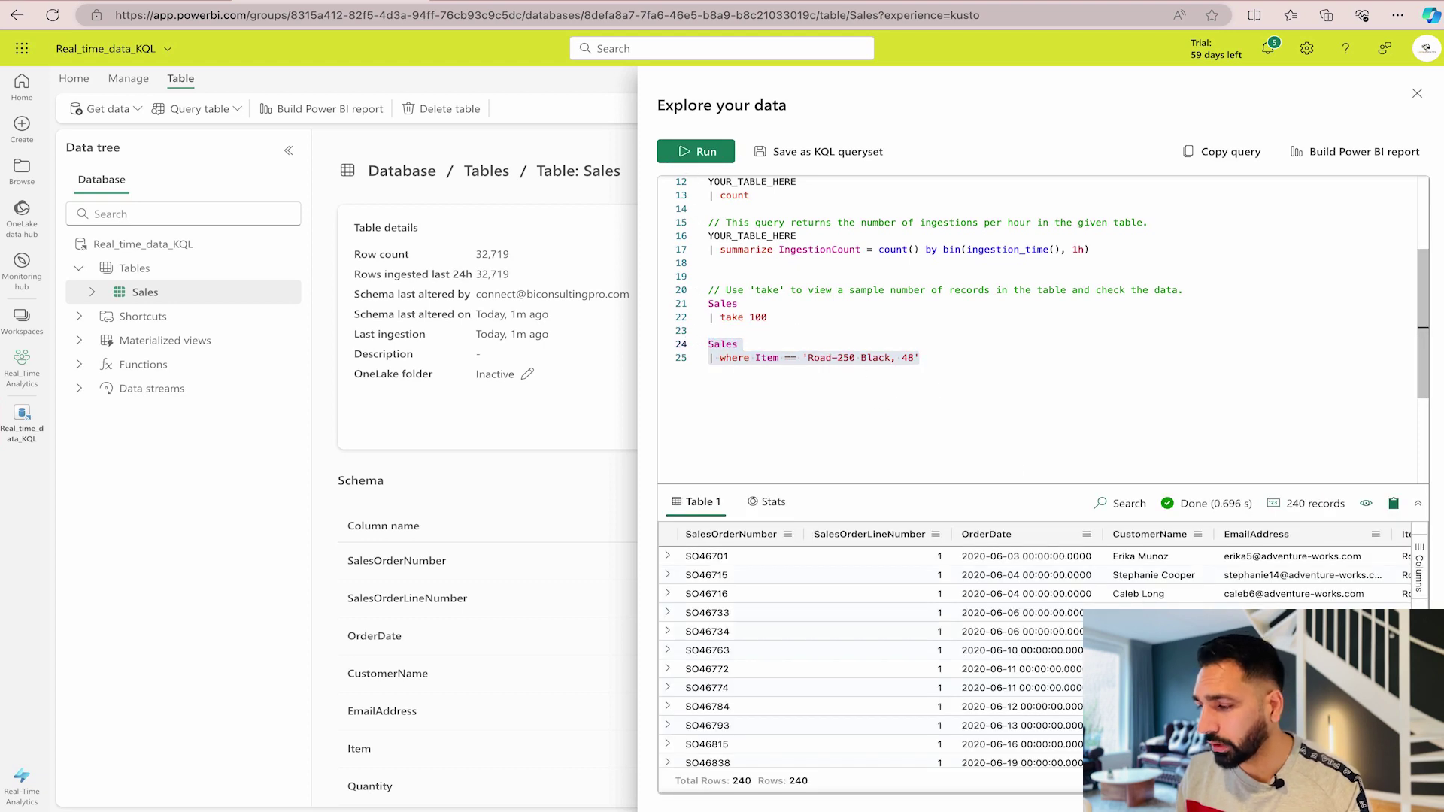
{"action": "scroll", "coordinate": [1065, 577], "scroll_direction": "right", "scroll_amount": 5}
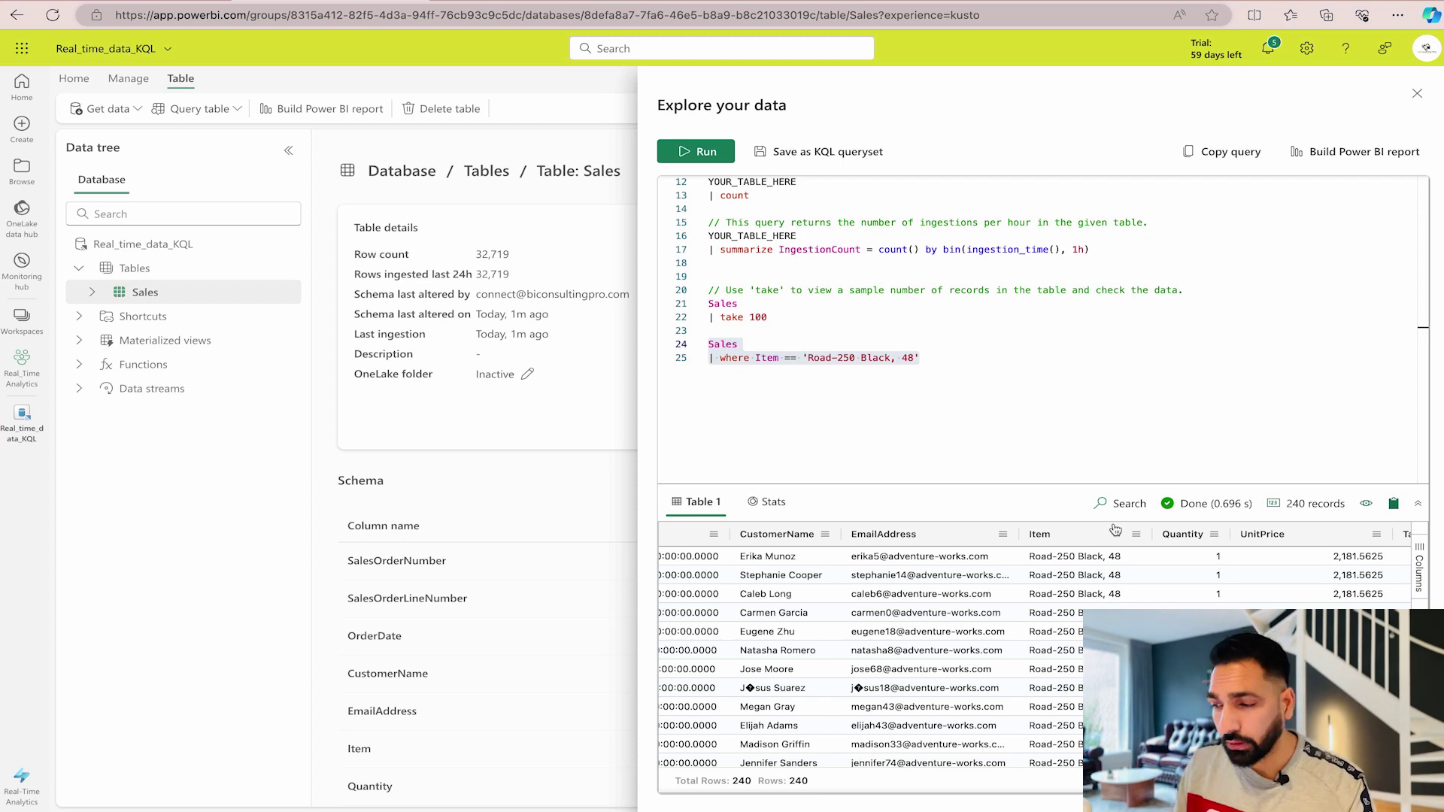
Add and run a further Sales query filtering Item == 'Road-250 Black, 48' and datetime_part('year', OrderDate) > 2020.
{"action": "key", "text": "Return"}
{"action": "key", "text": "Return"}
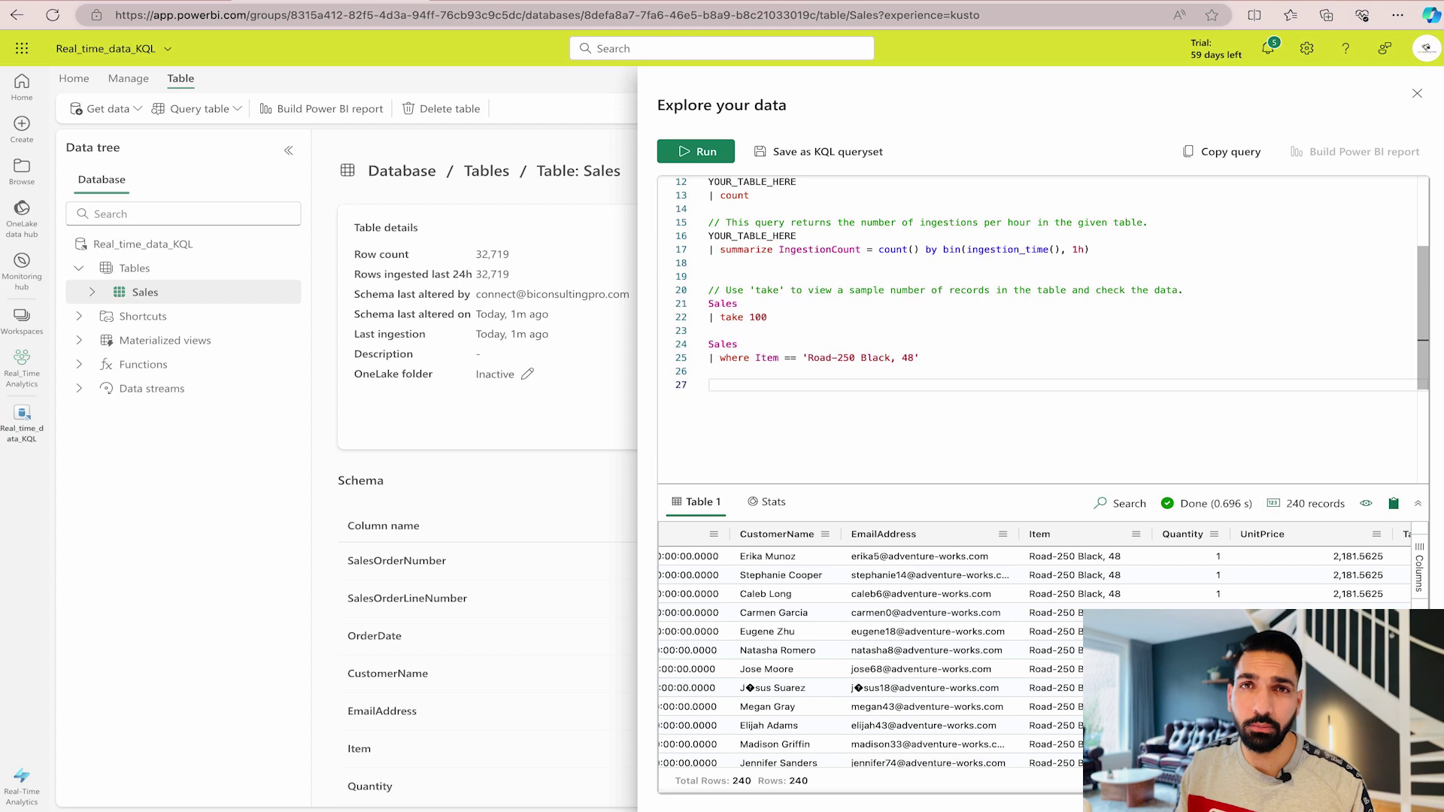
{"action": "type", "text": "sales | where Item == 'Road-250 Black, 48' | where datetime_part('year', OrderDate) > 2020"}
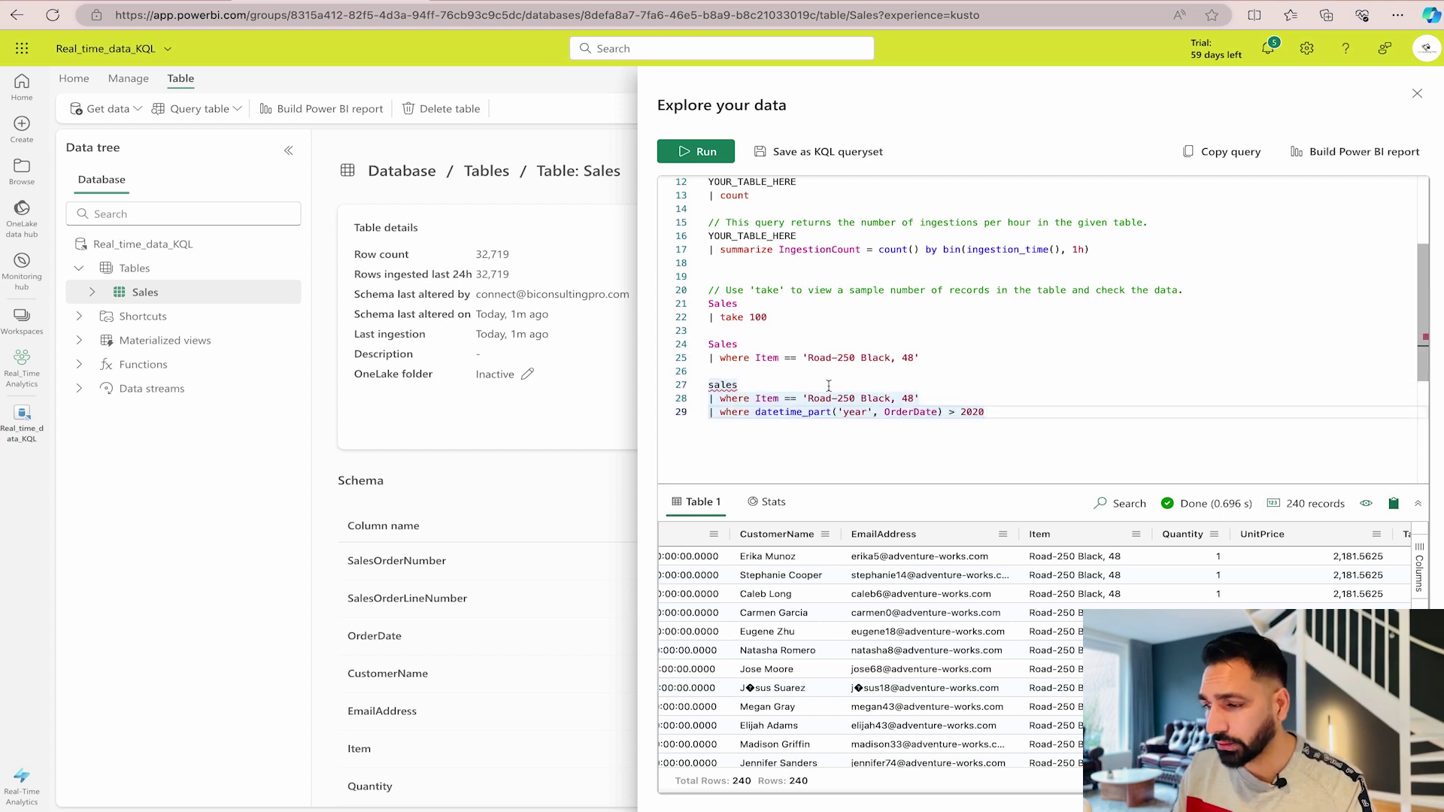
{"action": "left_click", "coordinate": [710, 386]}
{"action": "key", "text": "Delete"}
{"action": "type", "text": "S"}
{"action": "key", "text": "Tab"}
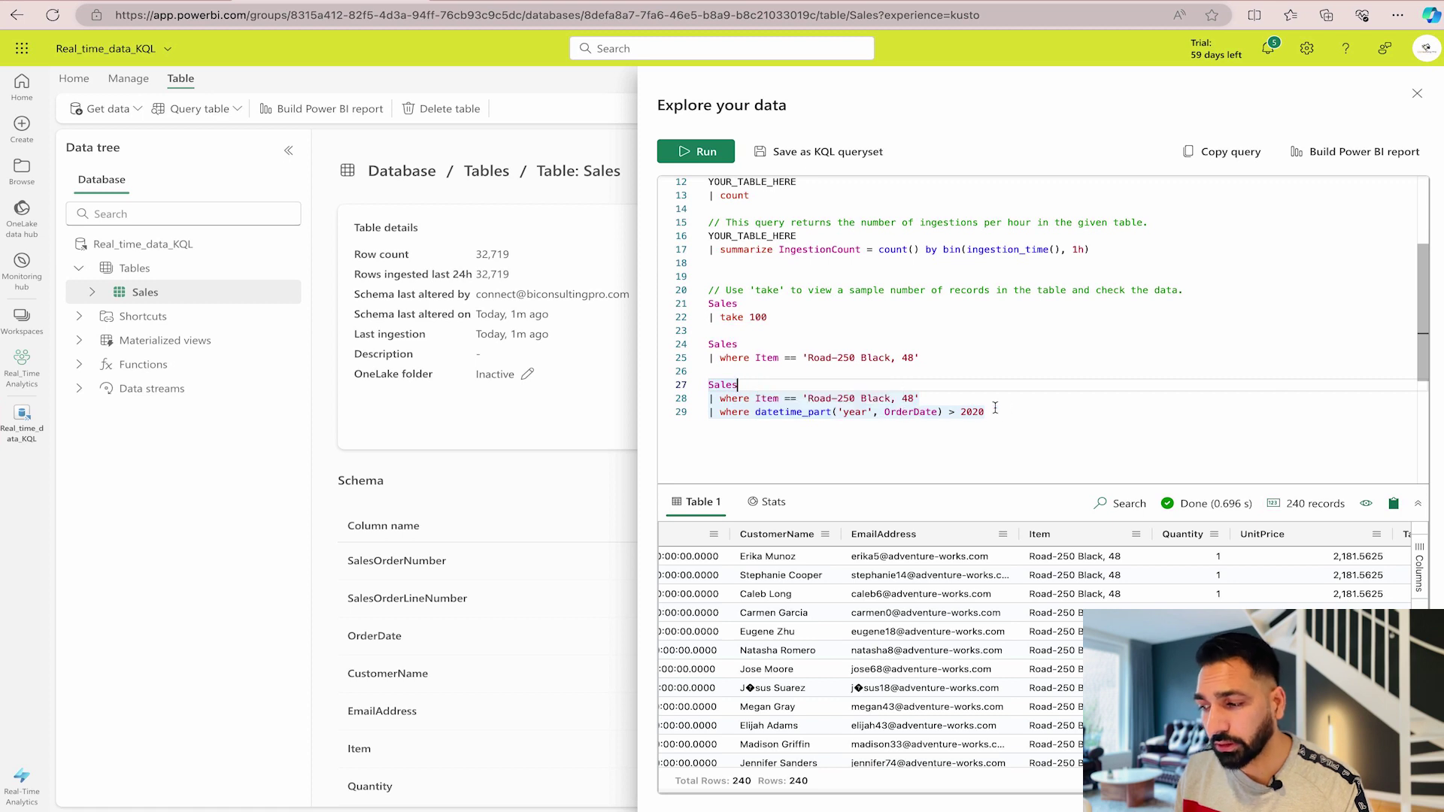
{"action": "left_click_drag", "start_coordinate": [1007, 412], "coordinate": [683, 388]}
{"action": "left_click", "coordinate": [687, 152]}
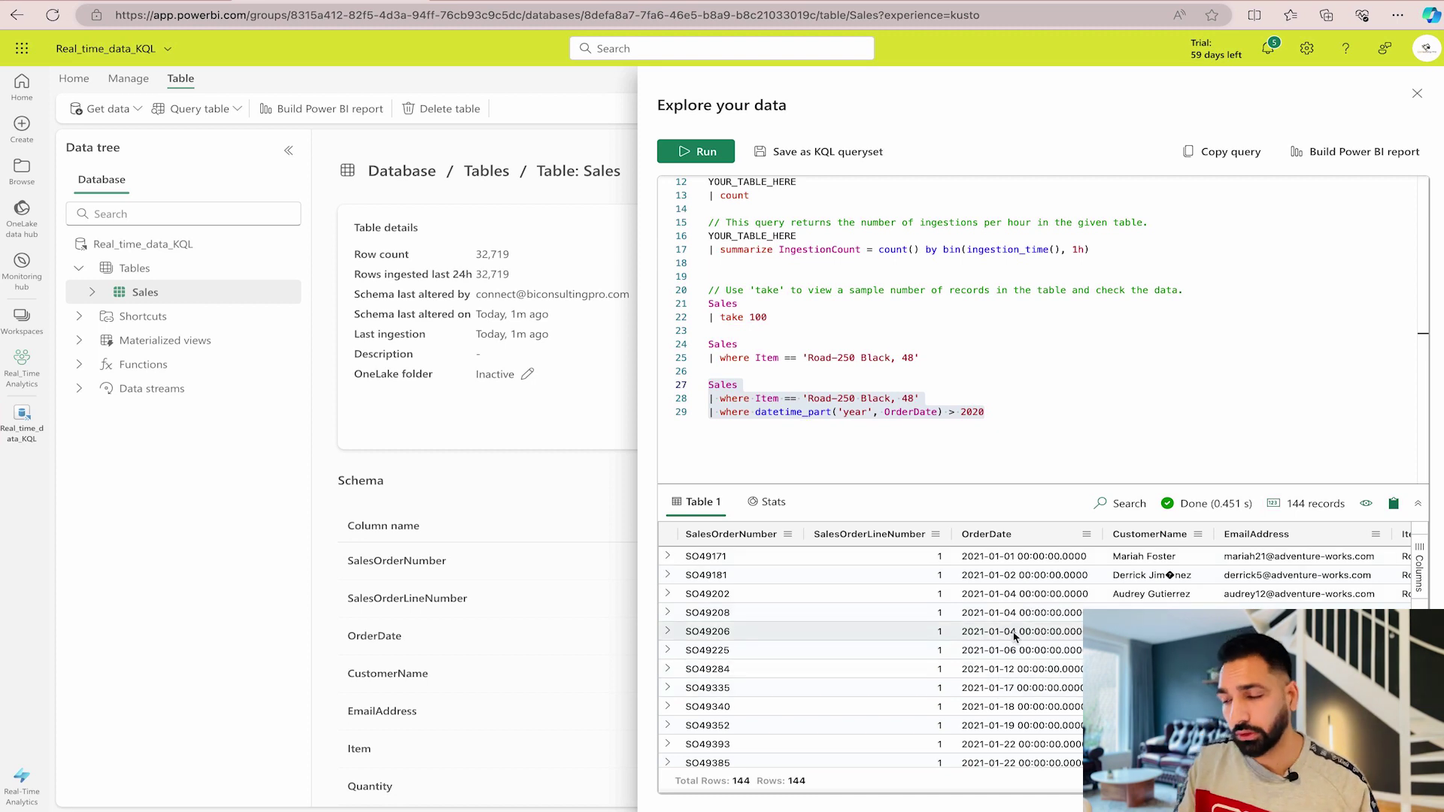
Sort the results by OrderDate descending, check the empty-columns display, and review the query's execution statistics.
{"action": "left_click", "coordinate": [1074, 537]}
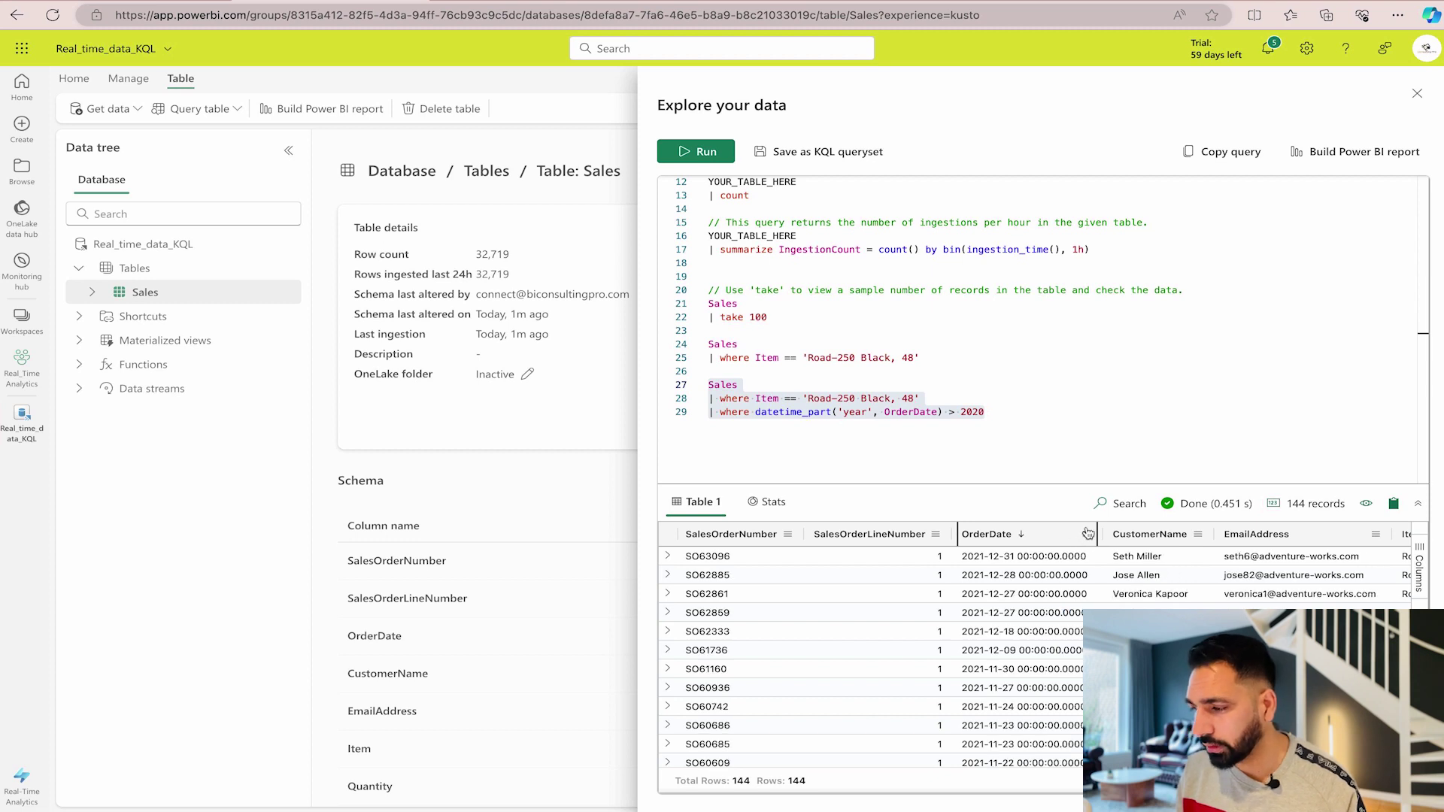
{"action": "left_click", "coordinate": [1367, 508]}
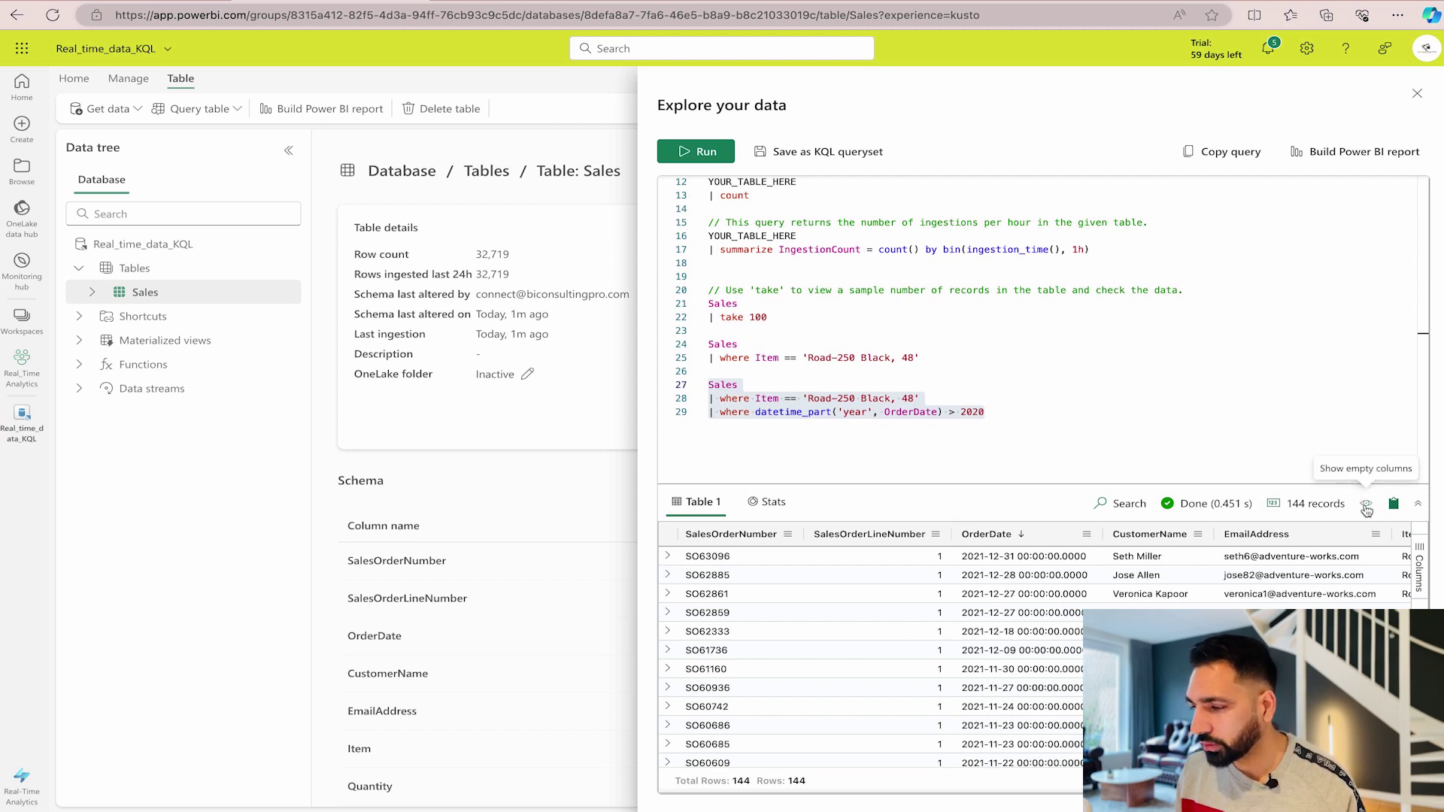
{"action": "left_click", "coordinate": [1370, 512]}
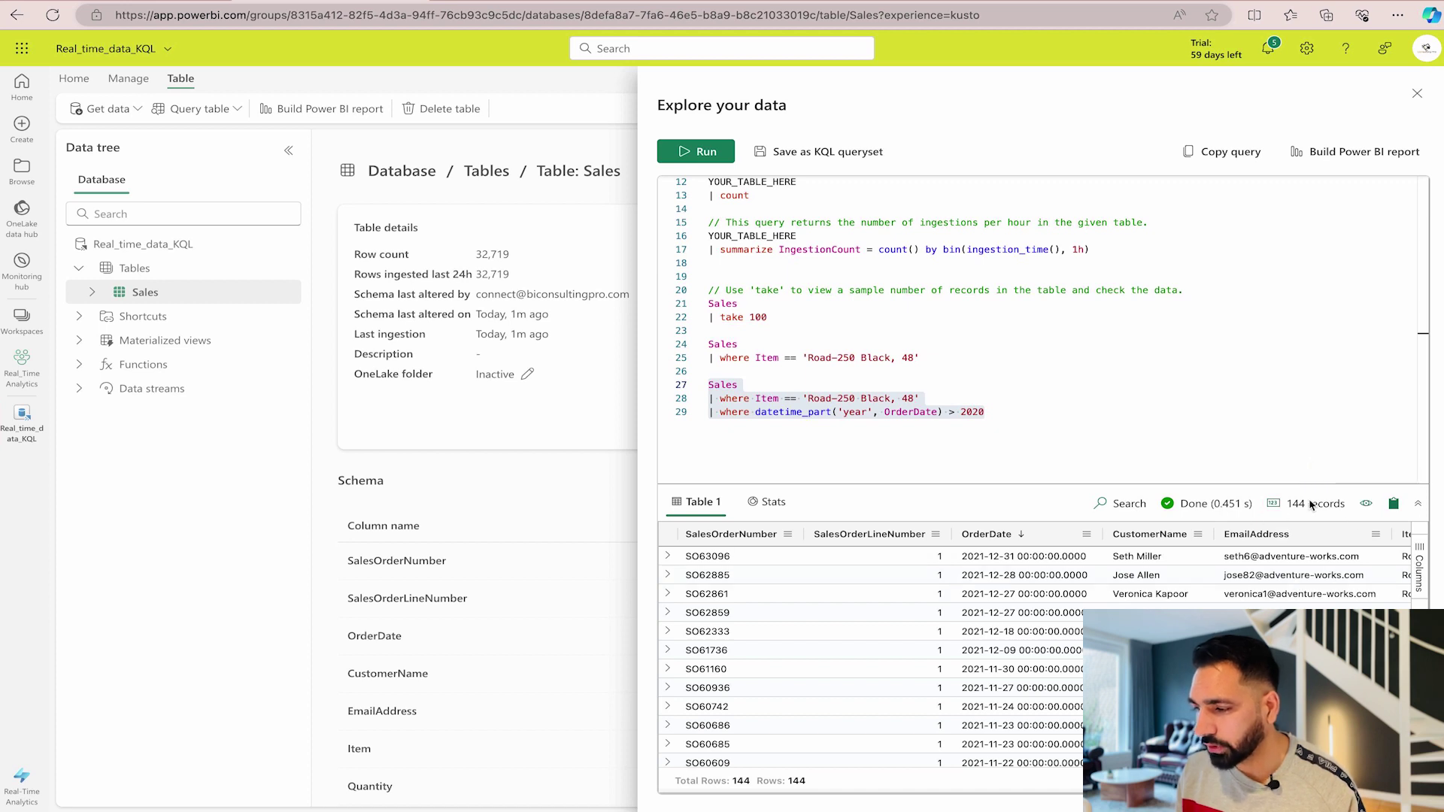
{"action": "left_click", "coordinate": [775, 502]}
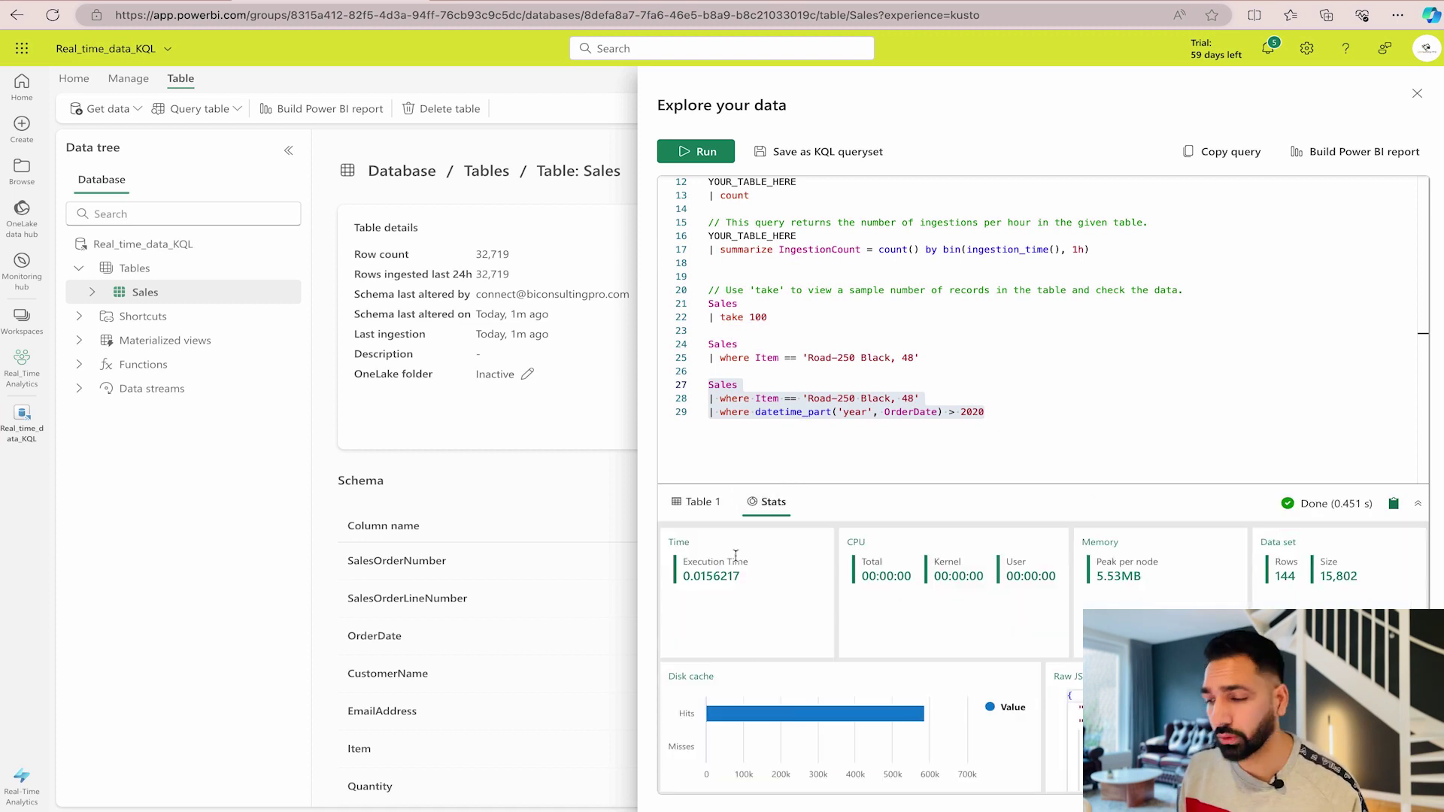
{"action": "left_click", "coordinate": [679, 502]}
{"action": "left_click", "coordinate": [1012, 414]}
{"action": "key", "text": "Return"}
{"action": "key", "text": "Return"}
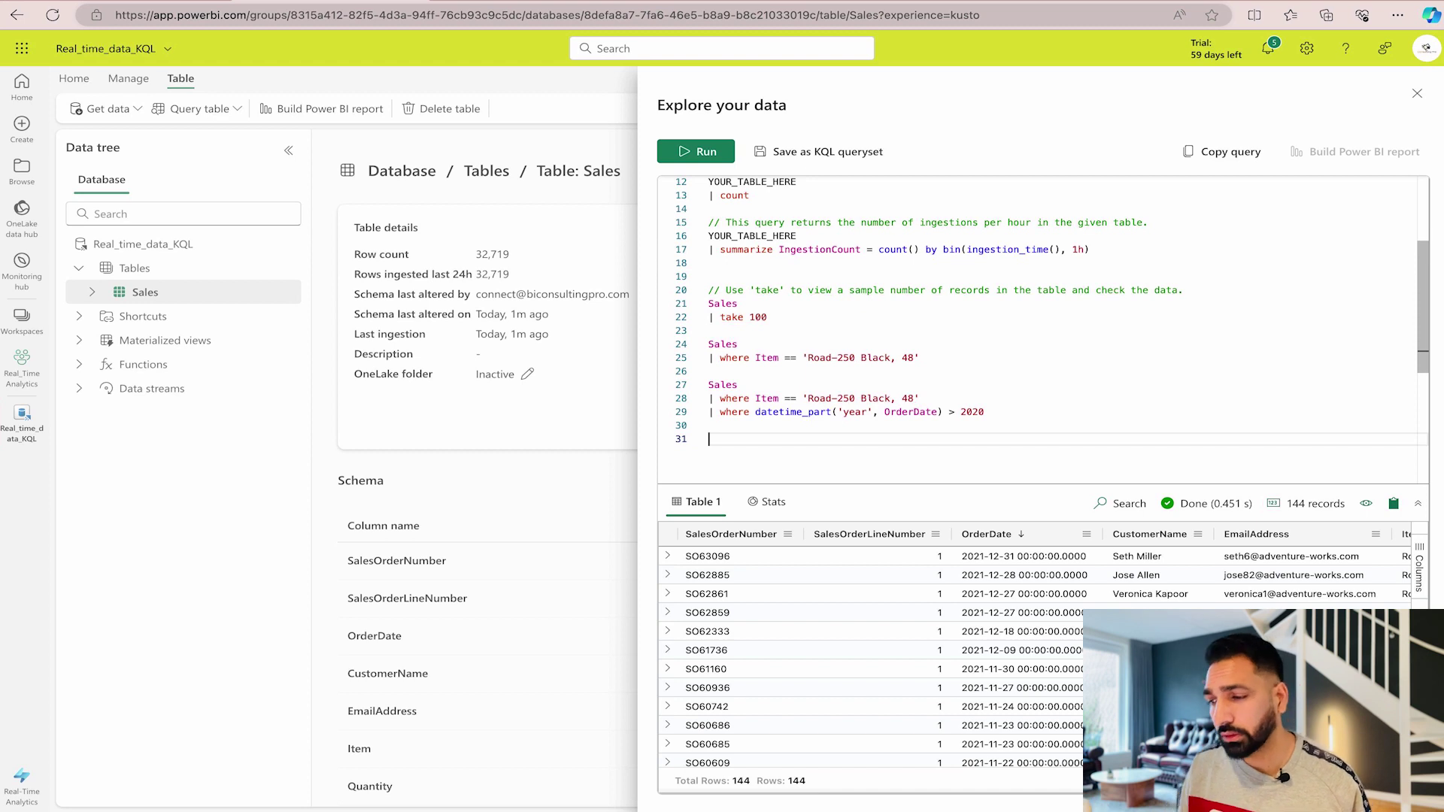
{"action": "key", "text": "ctrl+v"}
{"action": "left_click", "coordinate": [719, 423]}
{"action": "double_click", "coordinate": [722, 423]}
{"action": "type", "text": "Sales"}
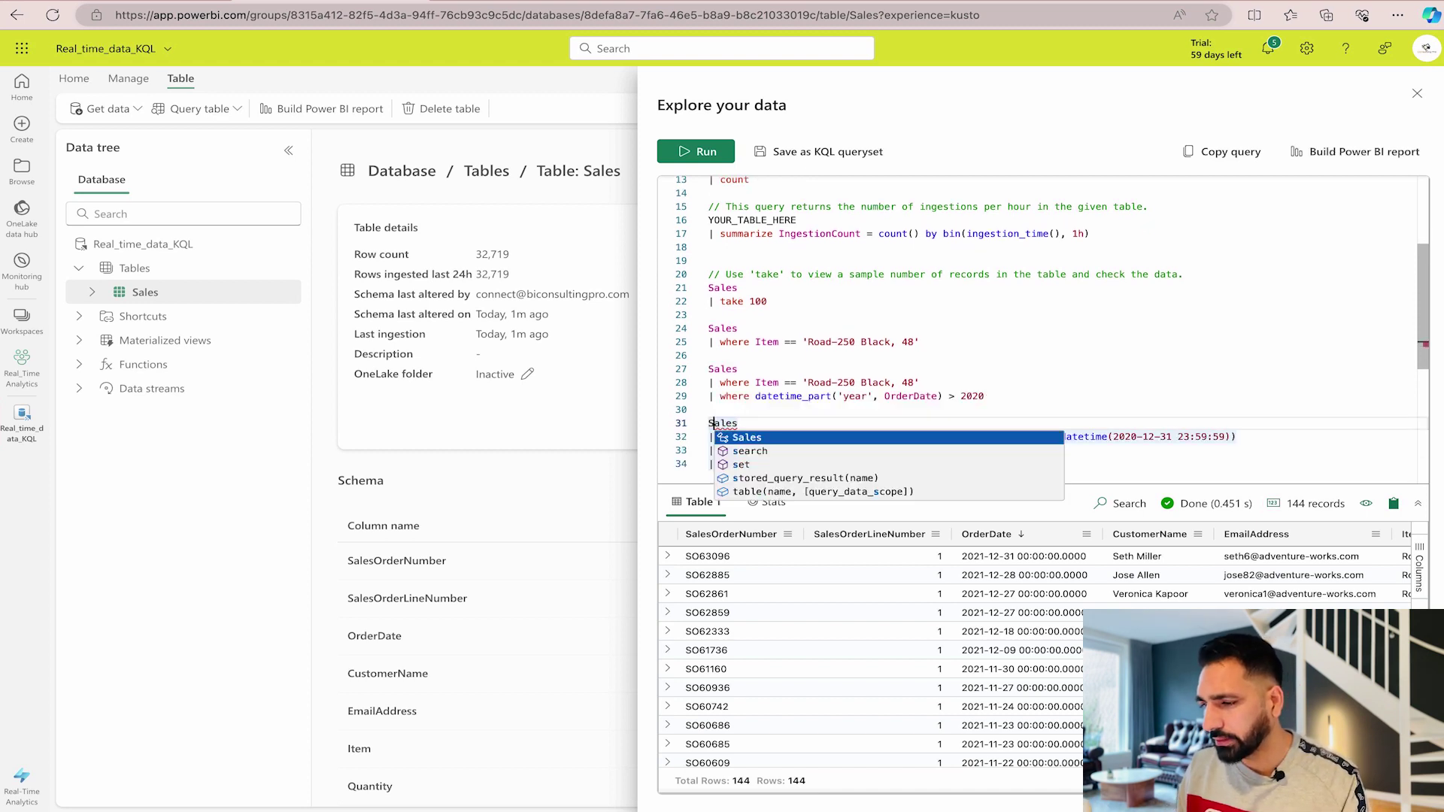
{"action": "key", "text": "Tab"}
Check the UnitPrice column in the existing results, and run only the TotalNetRevenue by Item query.
{"action": "left_click_drag", "start_coordinate": [828, 464], "coordinate": [708, 423]}
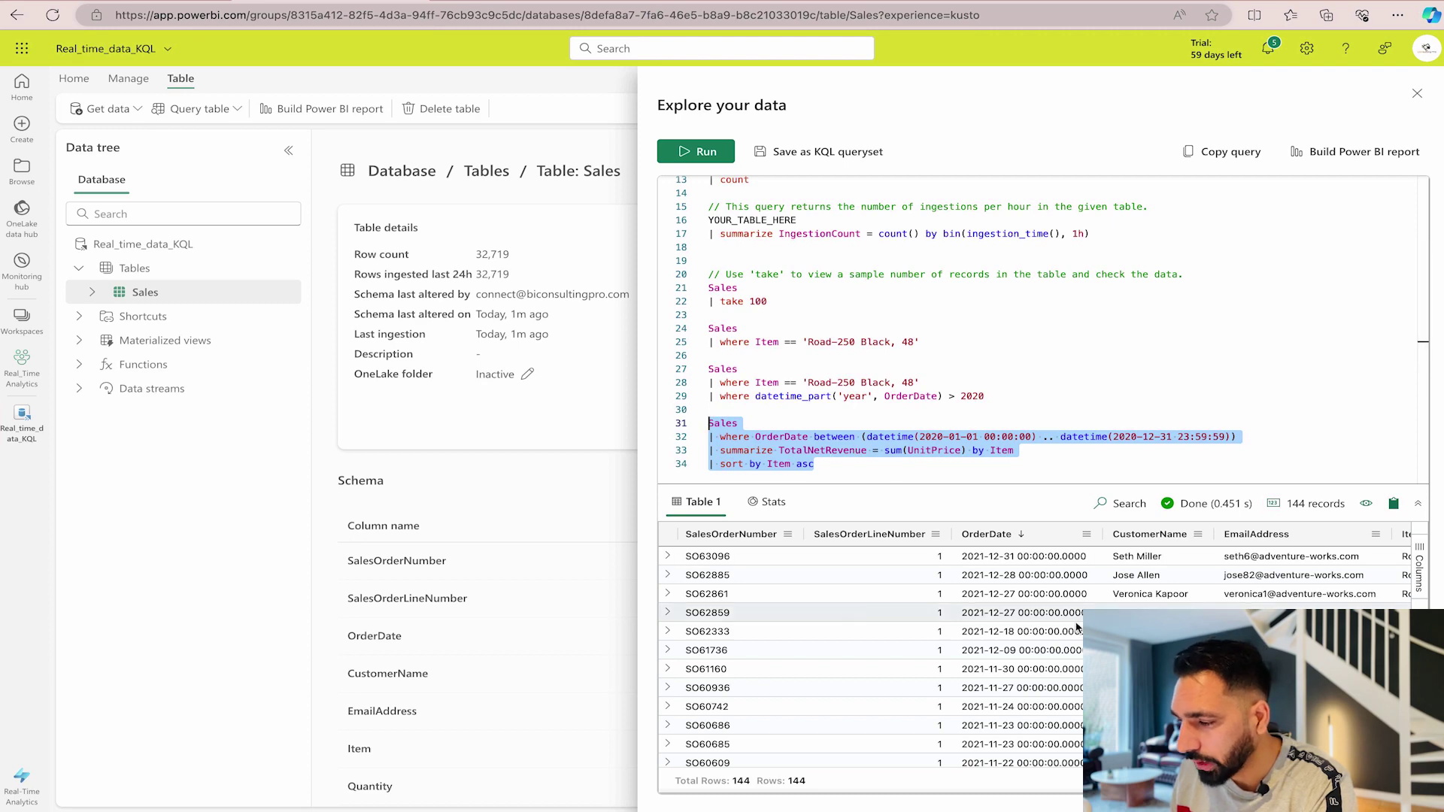
{"action": "scroll", "coordinate": [1078, 627], "scroll_direction": "right", "scroll_amount": 5}
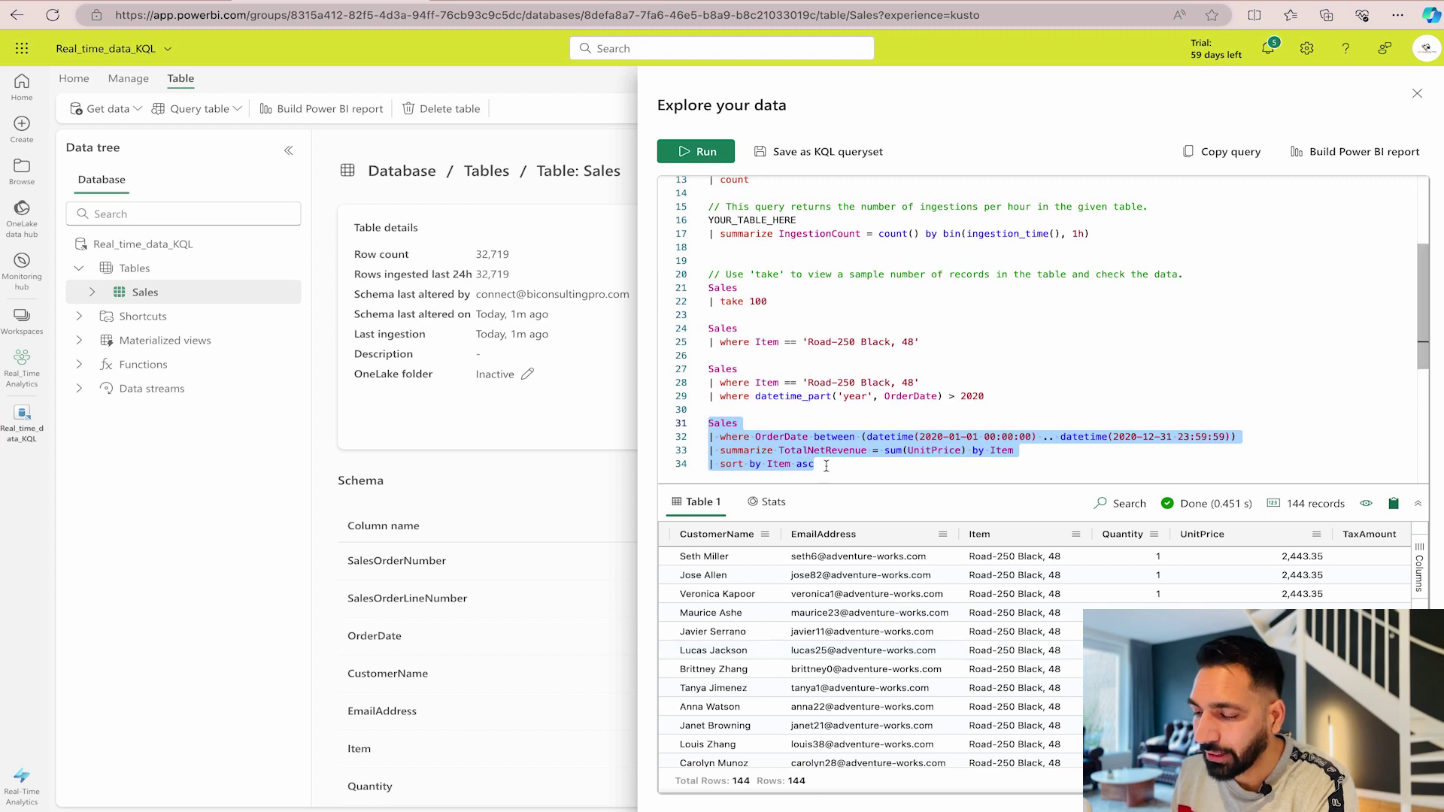
{"action": "left_click_drag", "start_coordinate": [814, 465], "coordinate": [711, 420]}
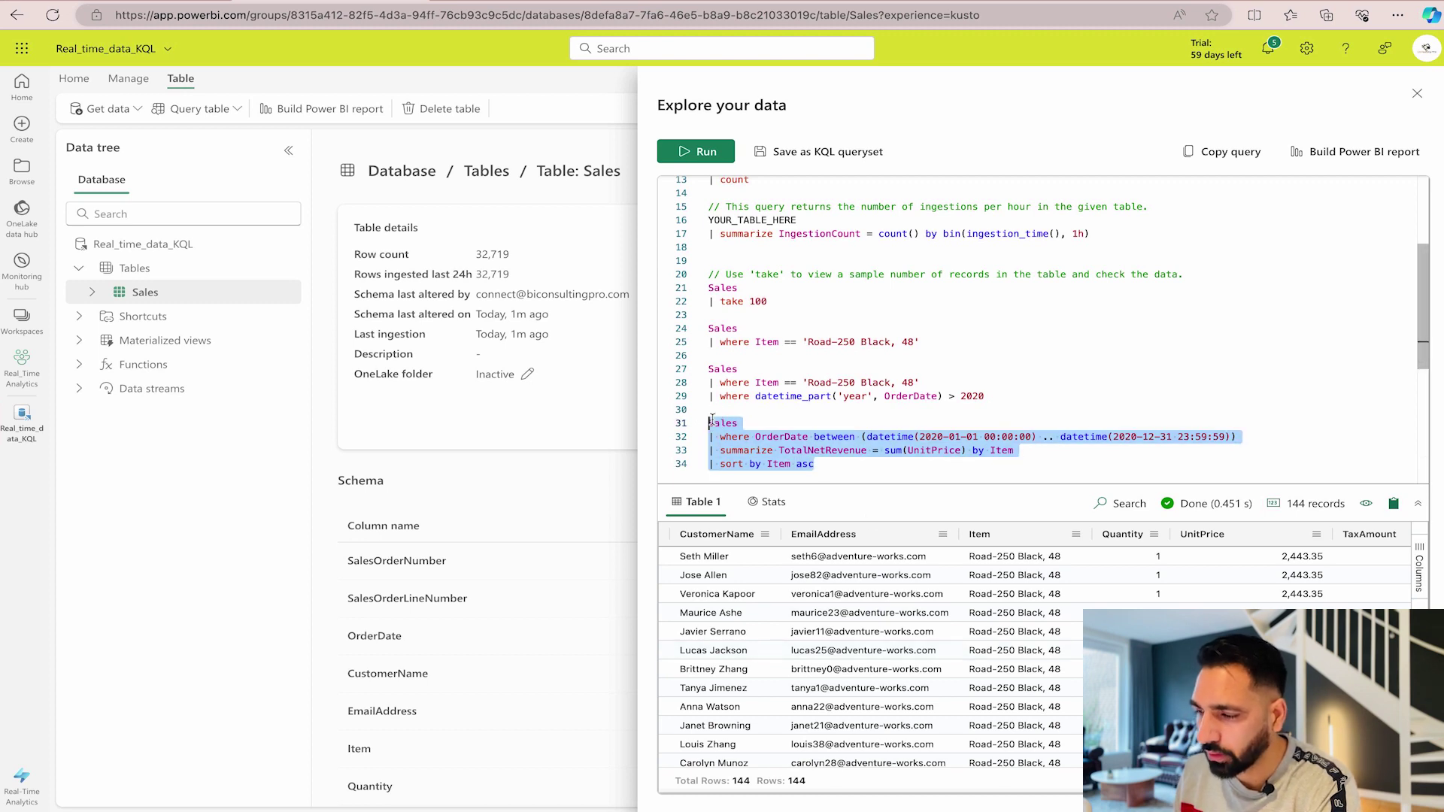
{"action": "left_click", "coordinate": [699, 153]}
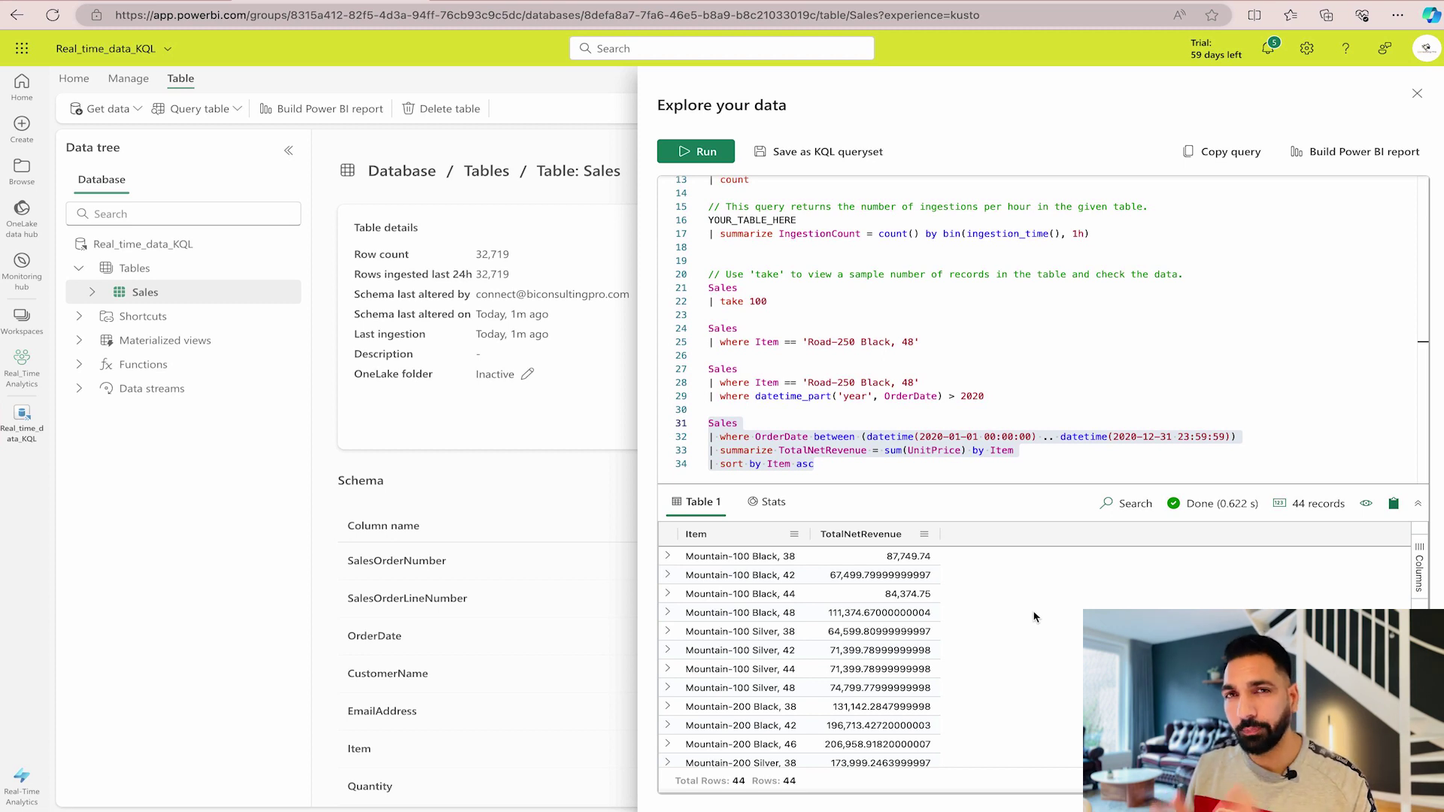
Save the queries as a KQL queryset named KQL Real_time.
{"action": "left_click", "coordinate": [782, 151]}
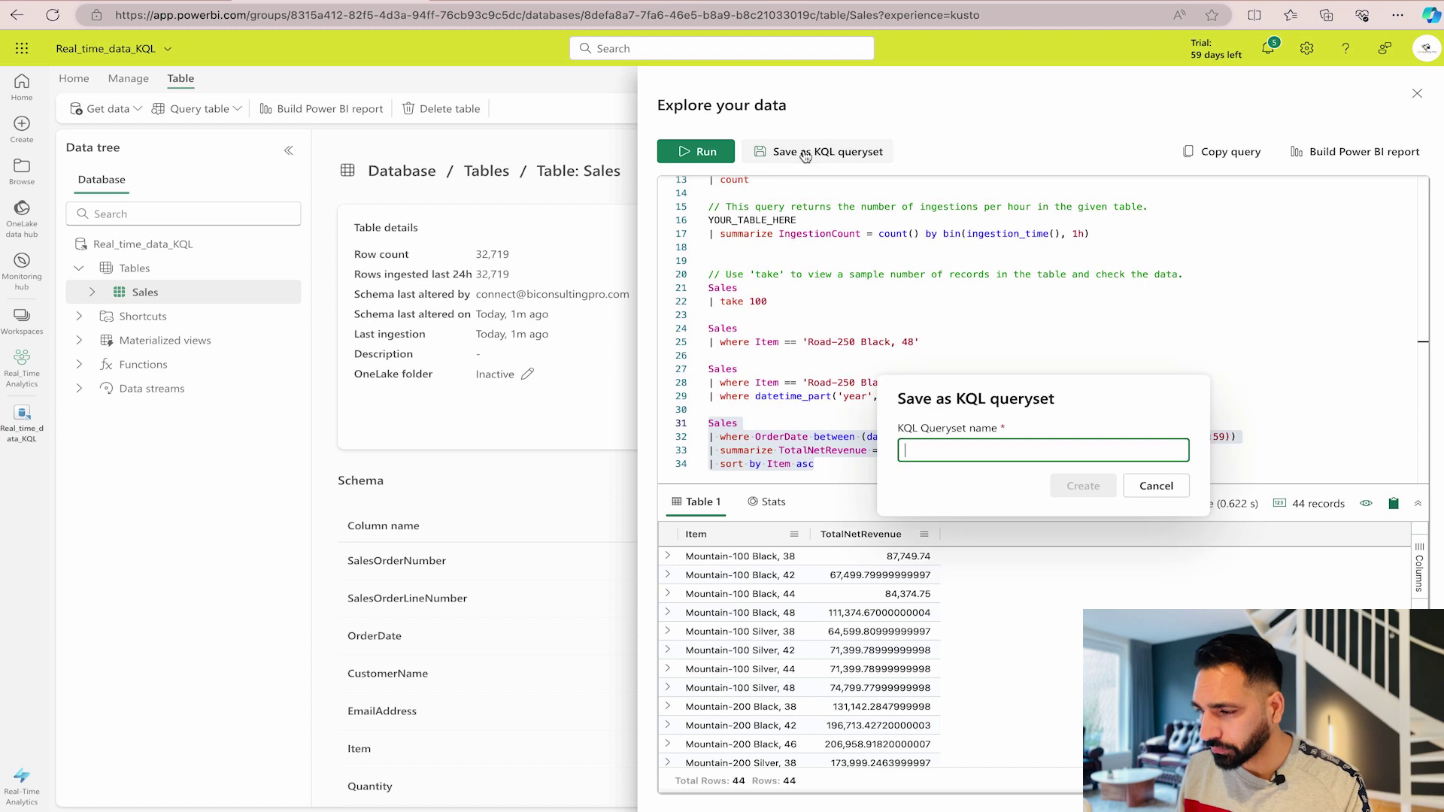
{"action": "type", "text": "KQ"}
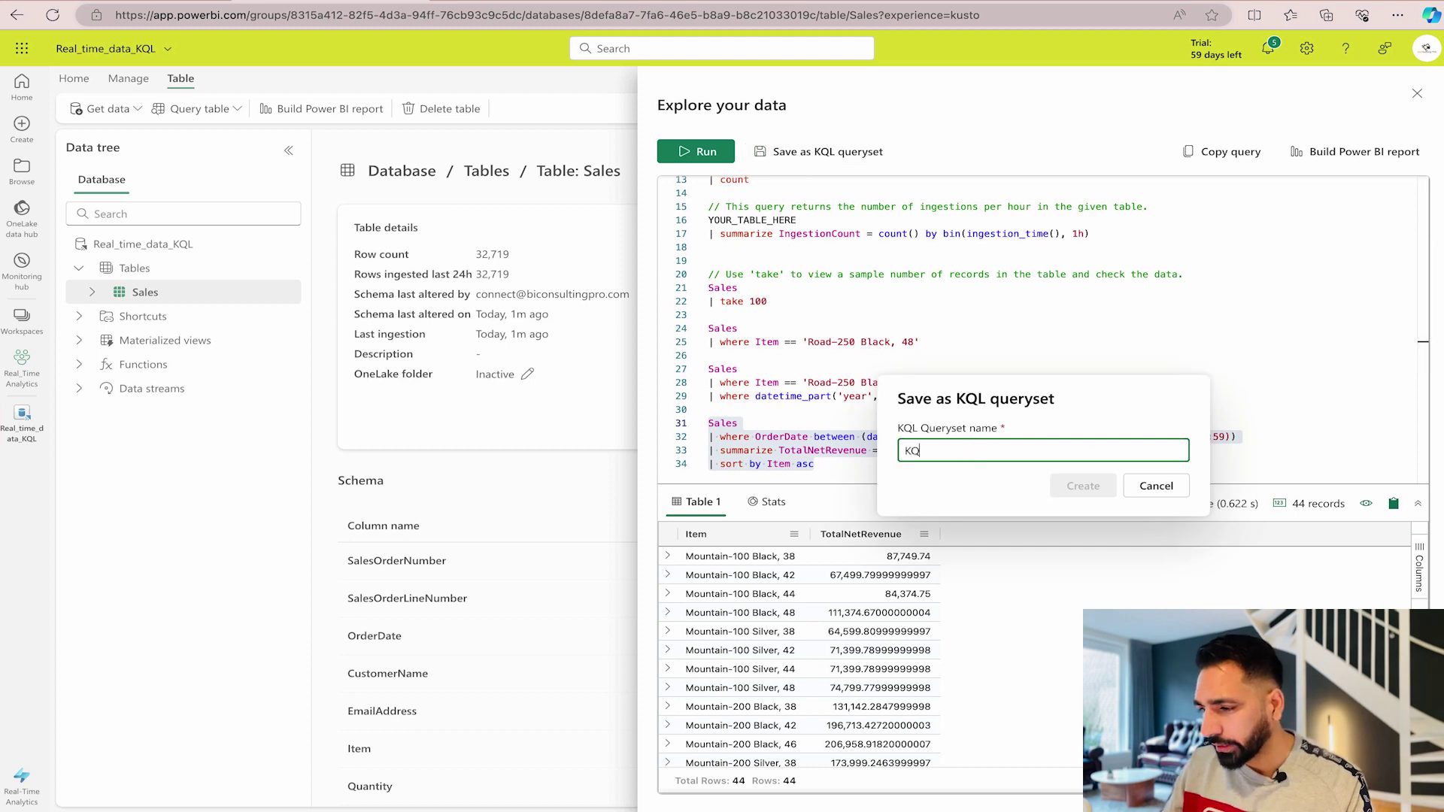
{"action": "type", "text": "L Reas_time"}
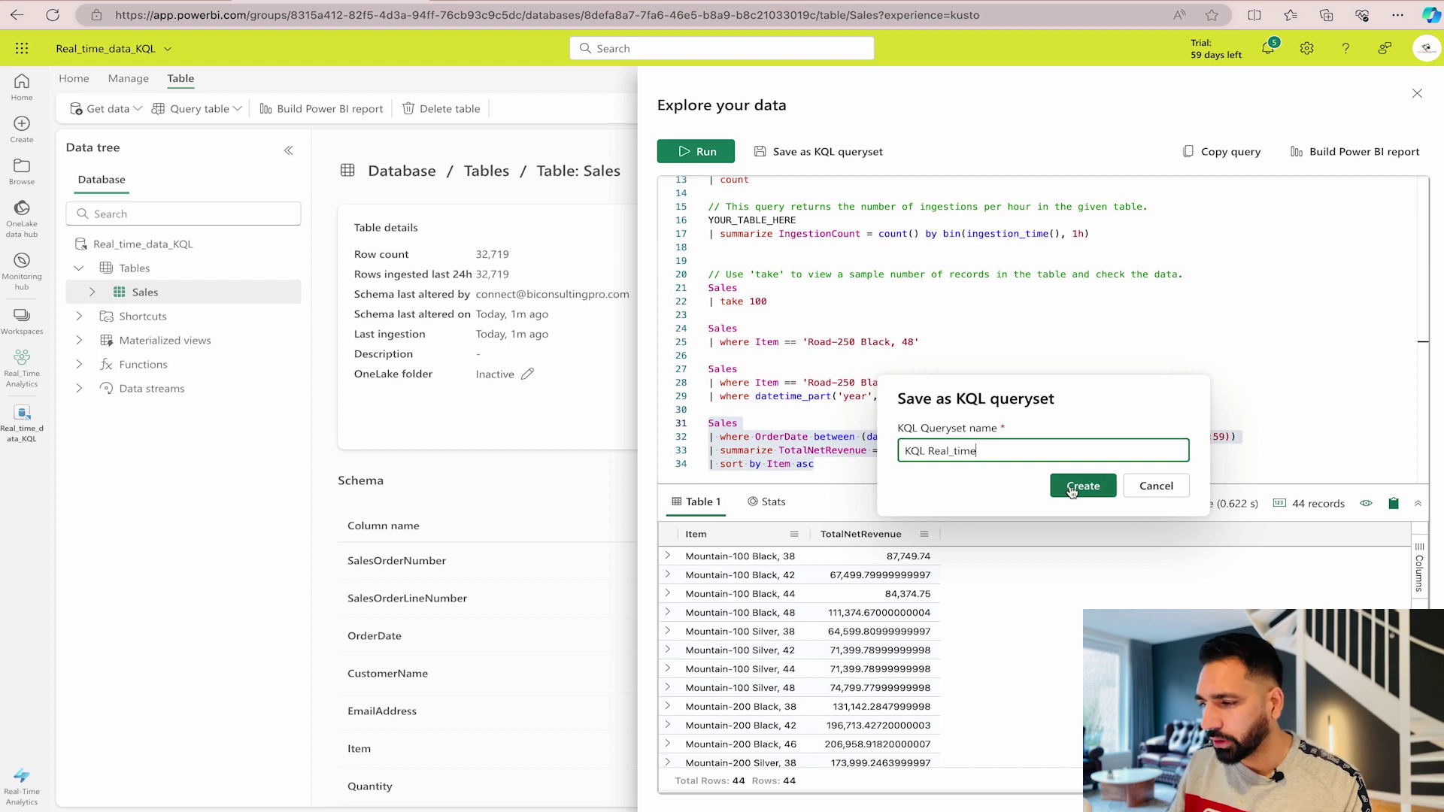
{"action": "left_click", "coordinate": [1083, 486]}
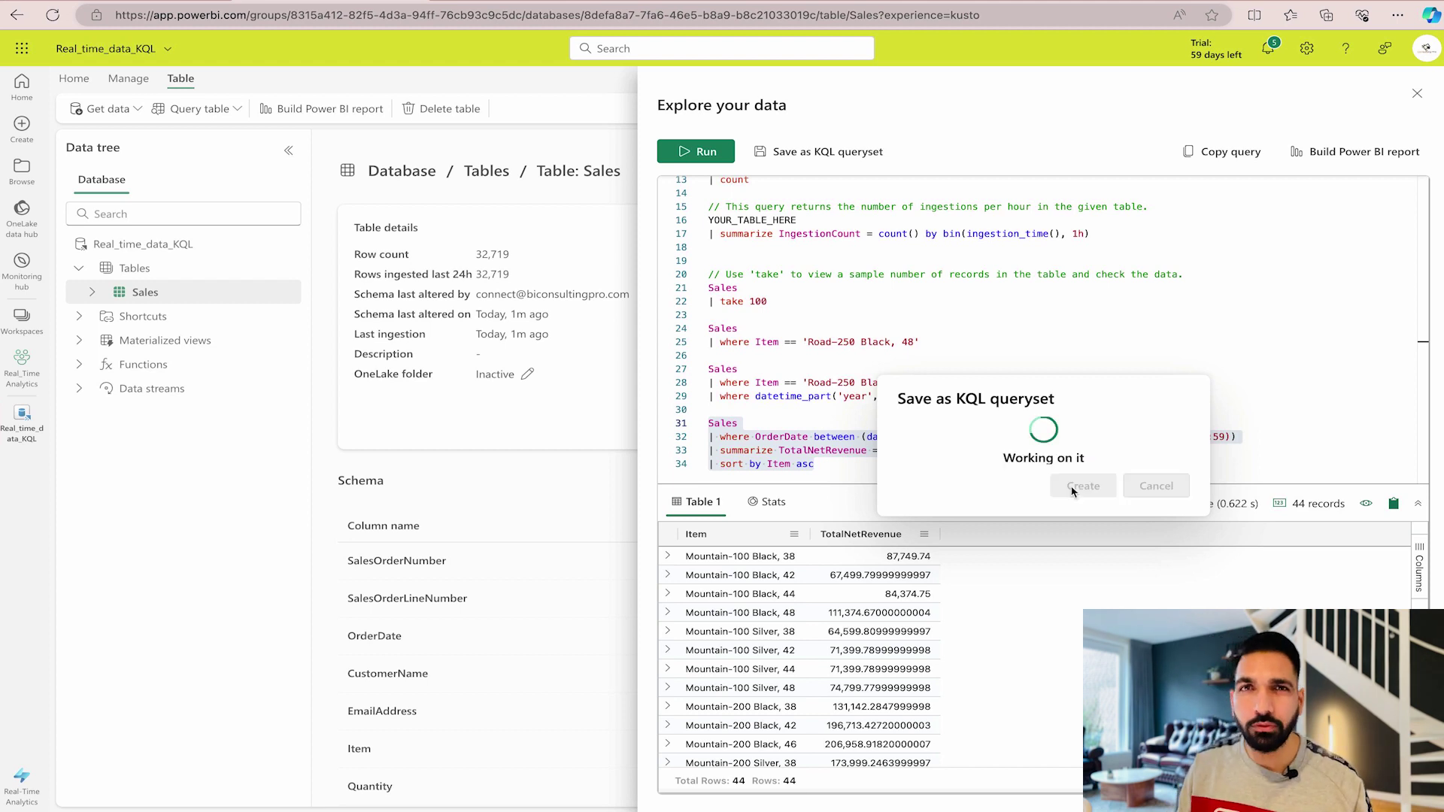
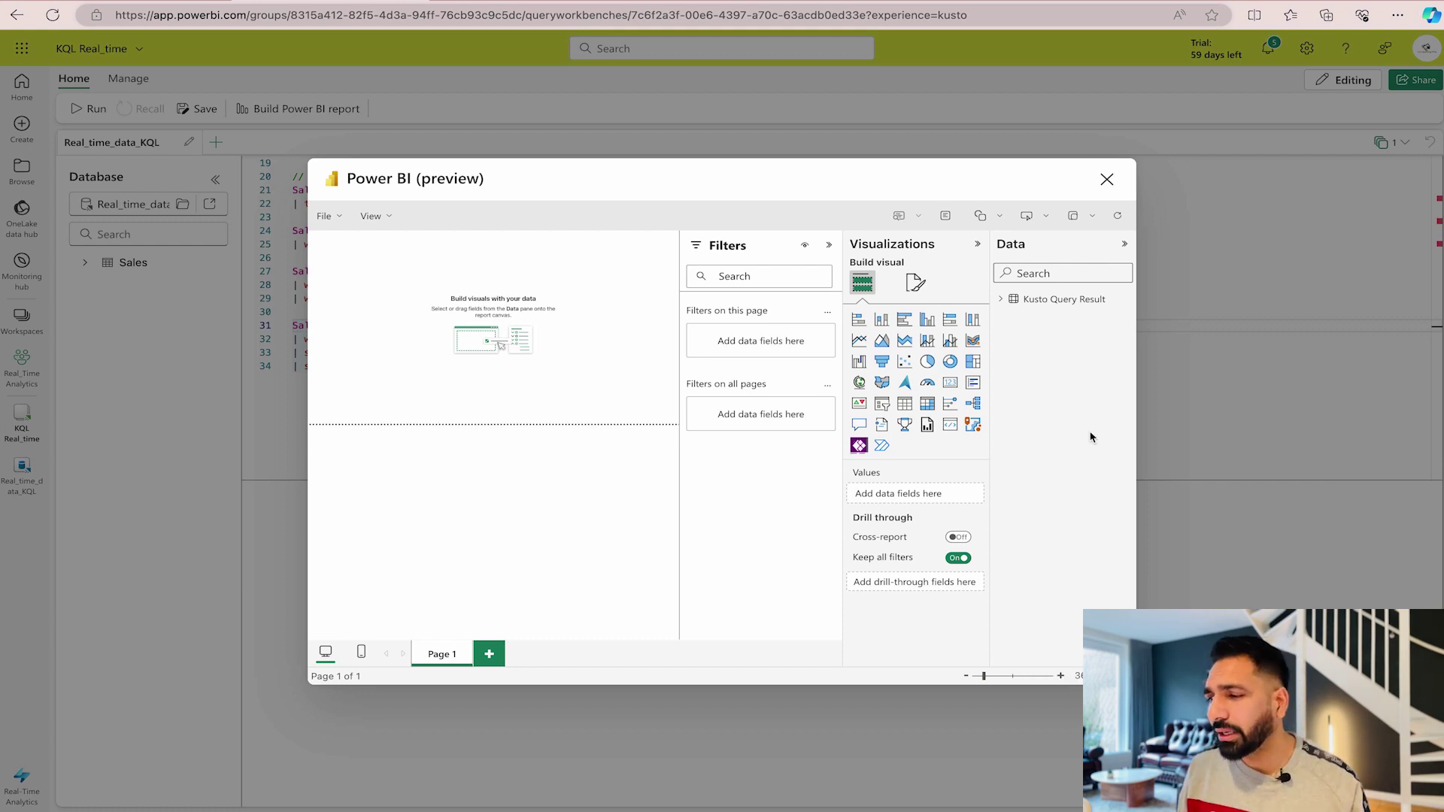
{"action": "left_click", "coordinate": [1000, 298]}
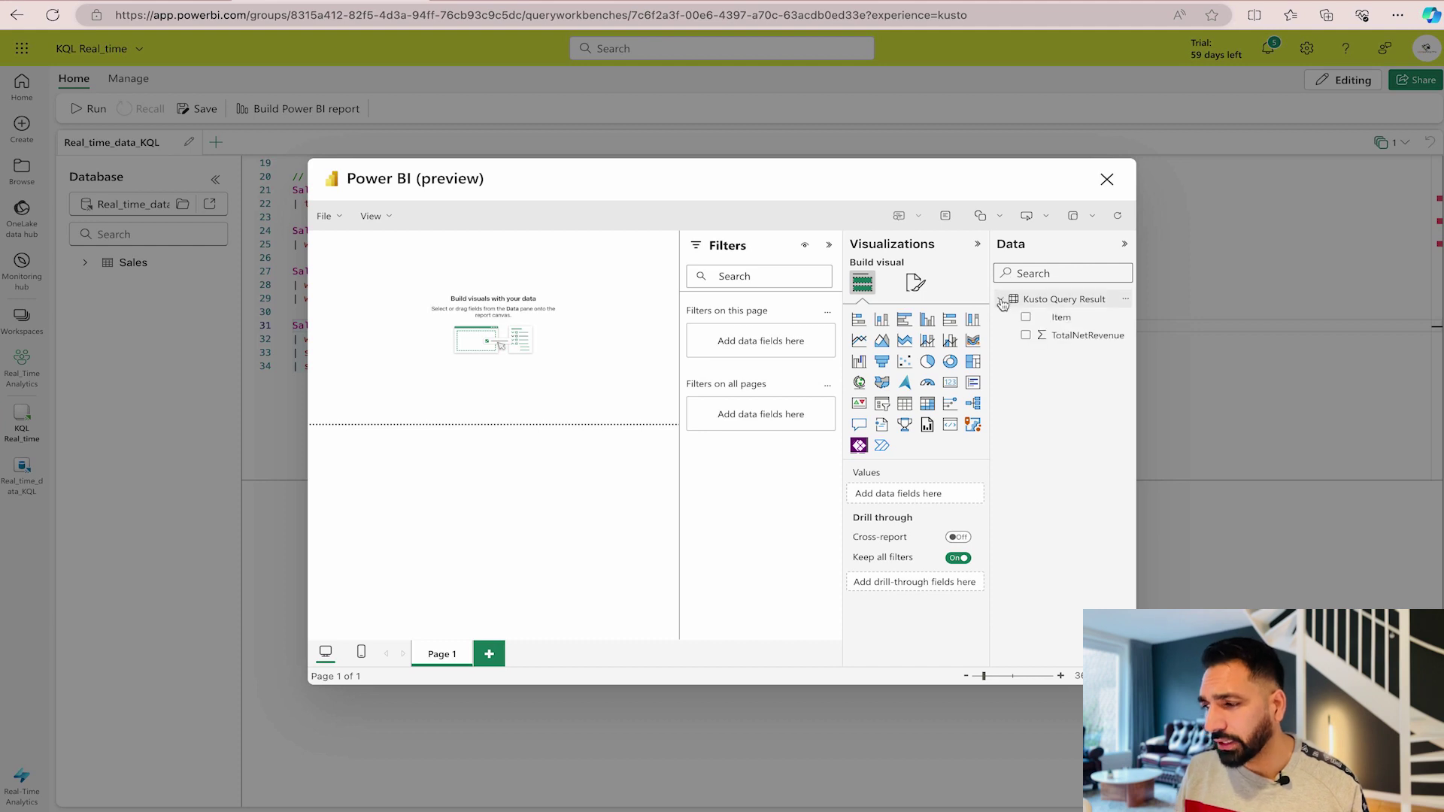
{"action": "left_click", "coordinate": [1063, 319]}
{"action": "left_click_drag", "start_coordinate": [1063, 318], "coordinate": [912, 489]}
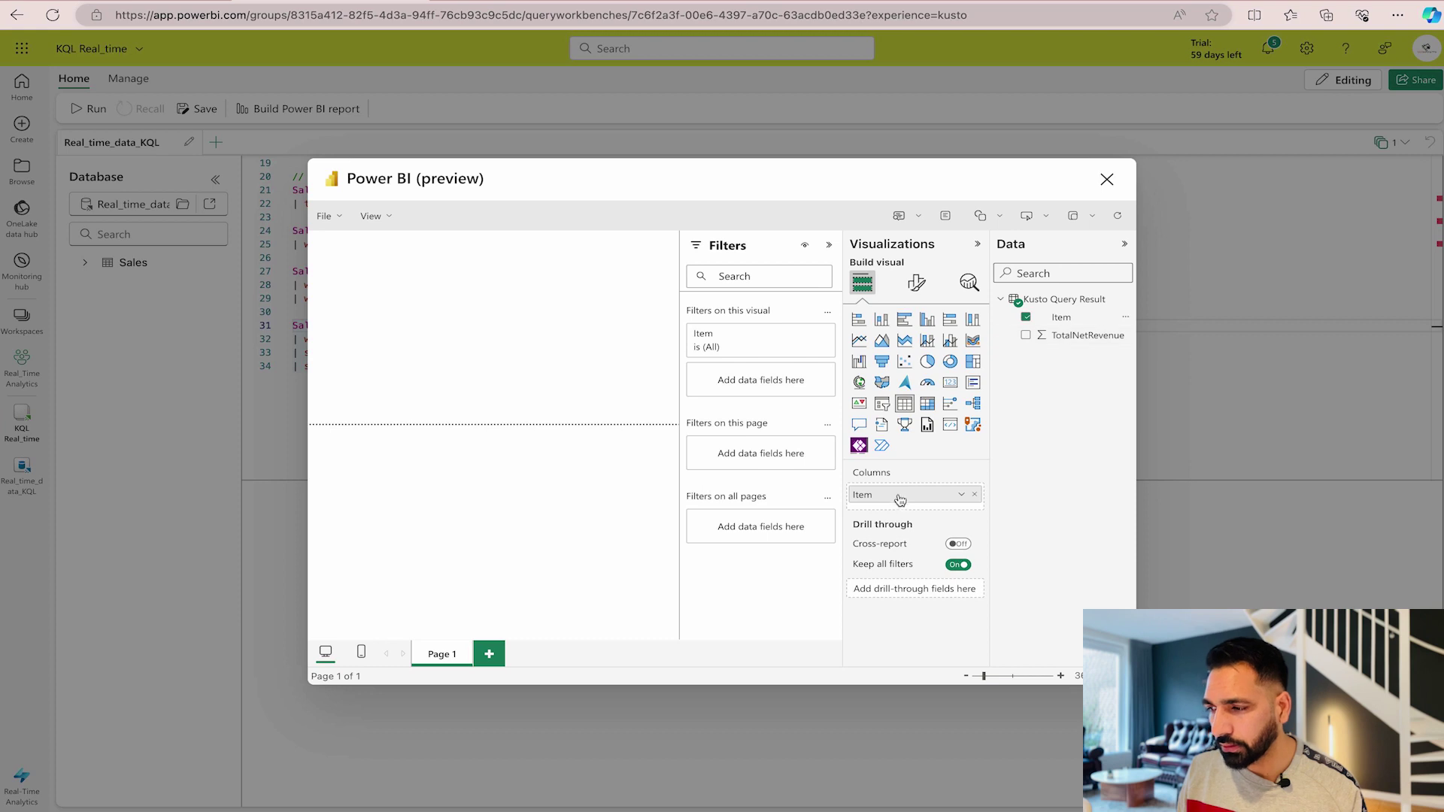
{"action": "left_click", "coordinate": [526, 328]}
{"action": "key", "text": "Delete"}
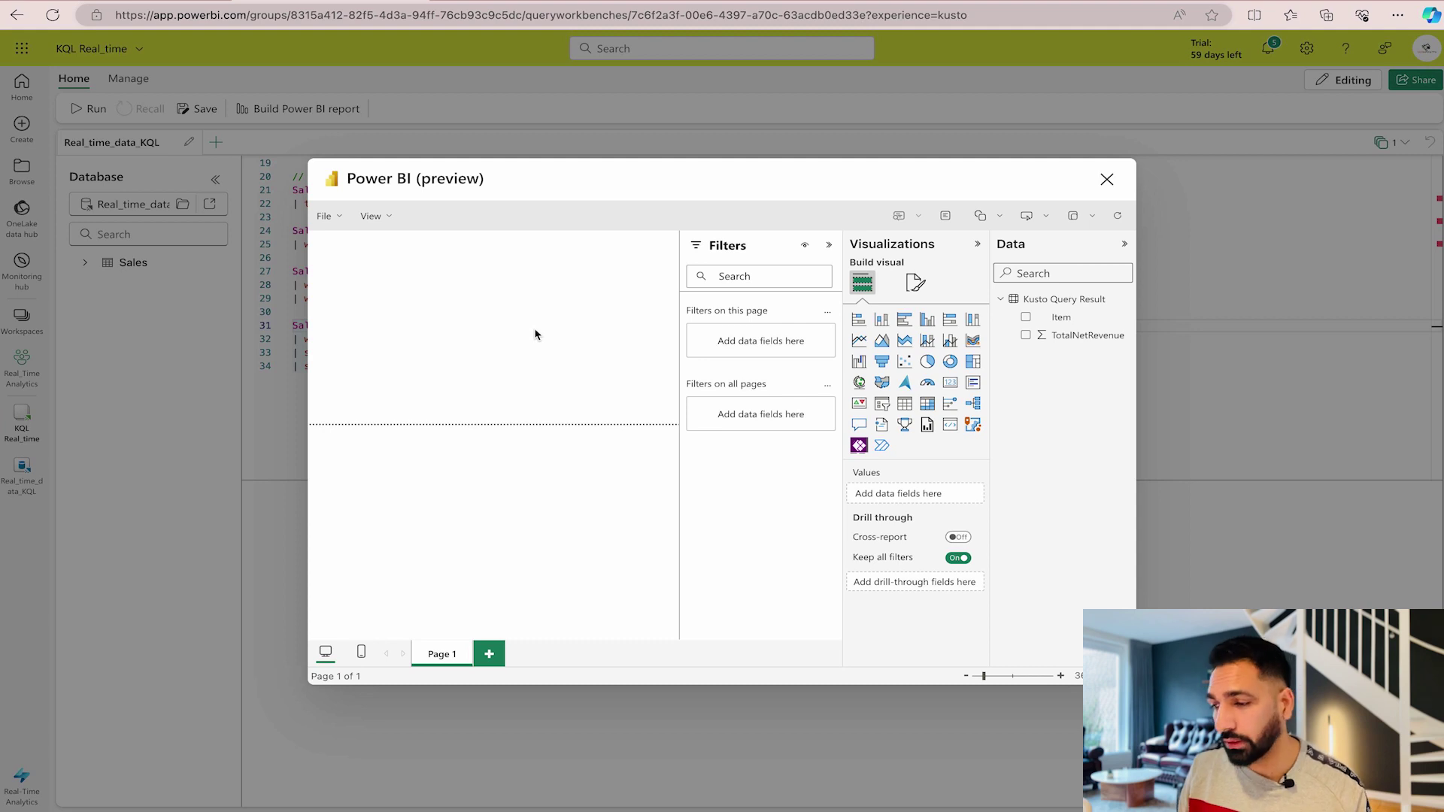
Add the Item field from Kusto Query Result to the report page as a table visual.
{"action": "left_click_drag", "start_coordinate": [1057, 316], "coordinate": [919, 497]}
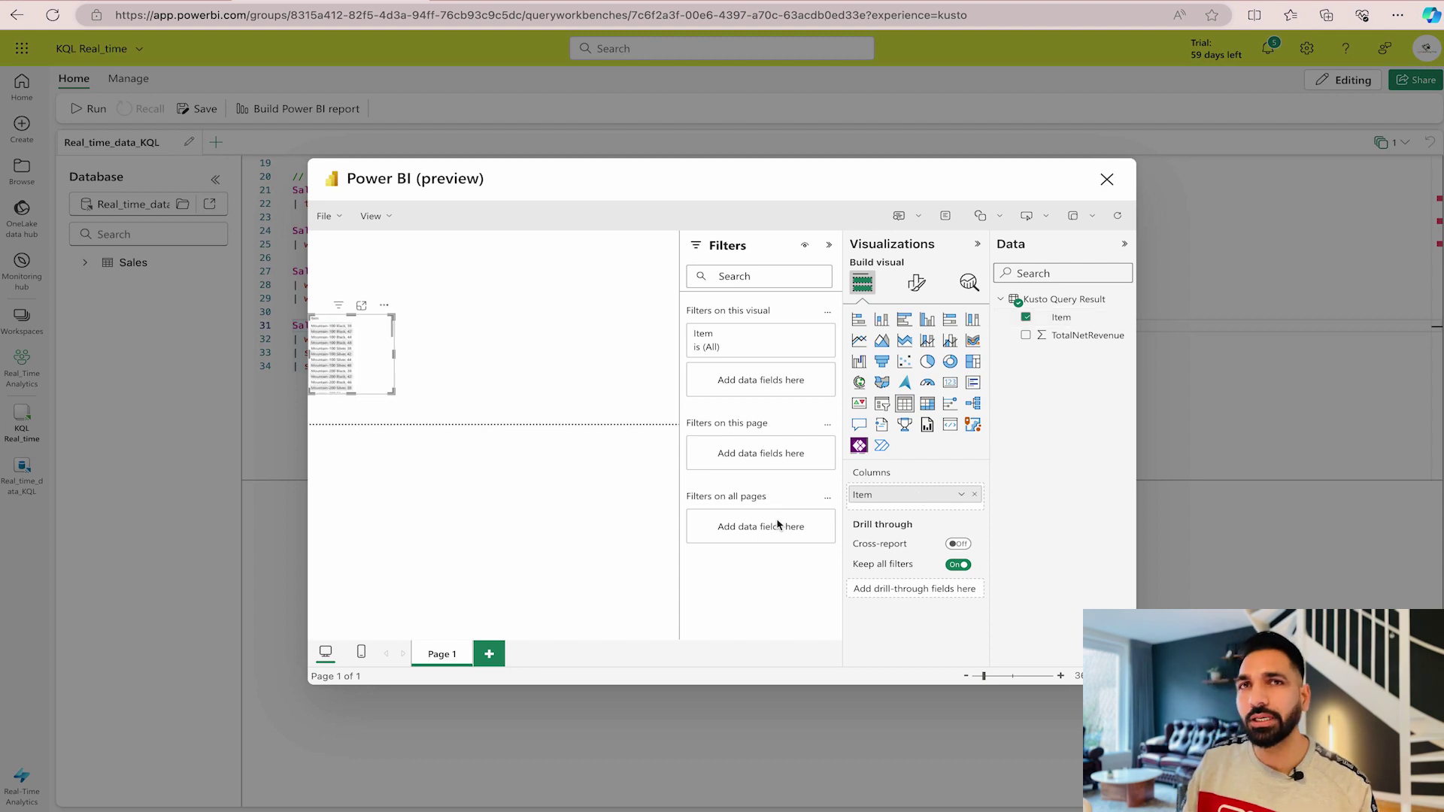
Turn the Item visual into a clustered column chart with TotalNetRevenue on the Y-axis, and enlarge it across the page width.
{"action": "left_click", "coordinate": [929, 322]}
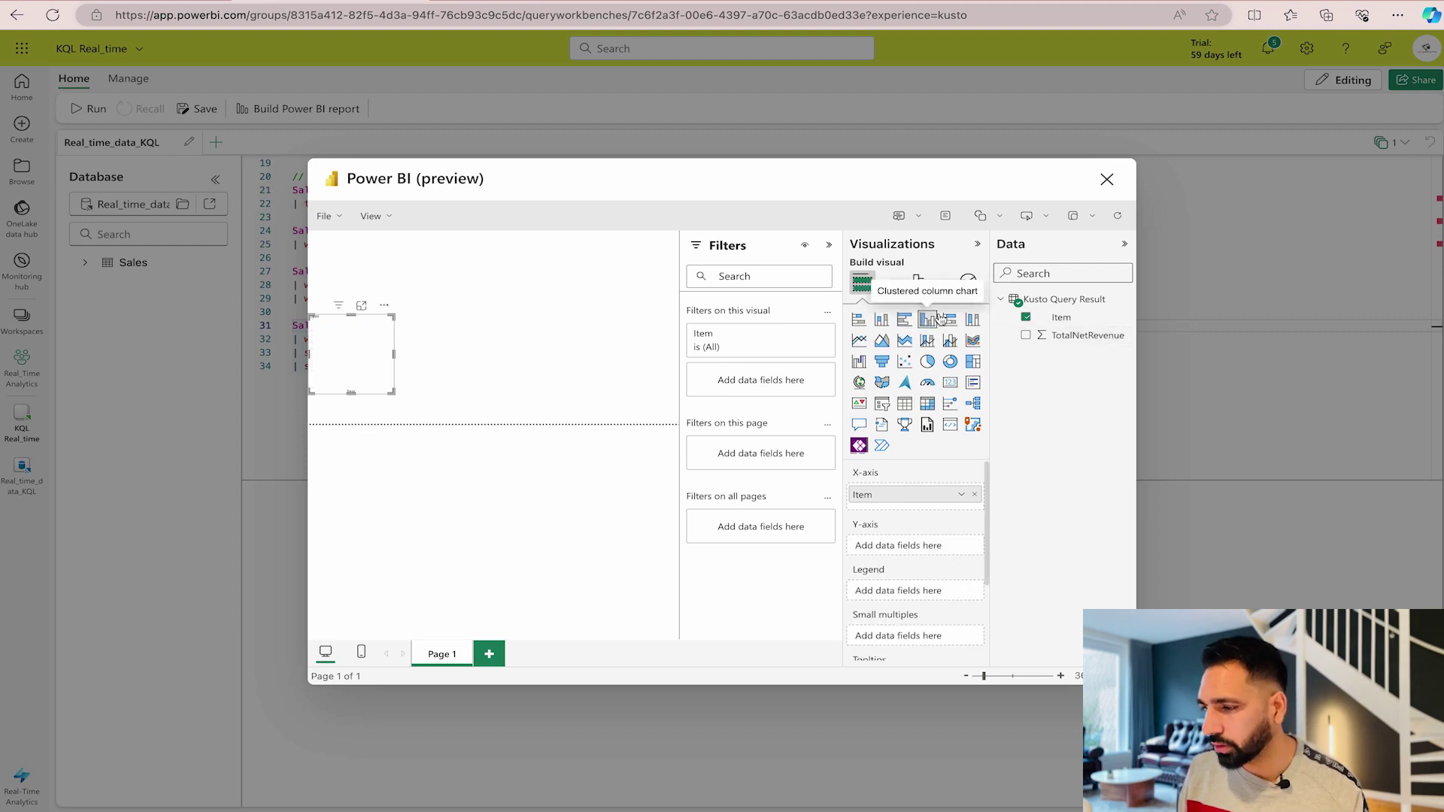
{"action": "left_click_drag", "start_coordinate": [1064, 336], "coordinate": [921, 548]}
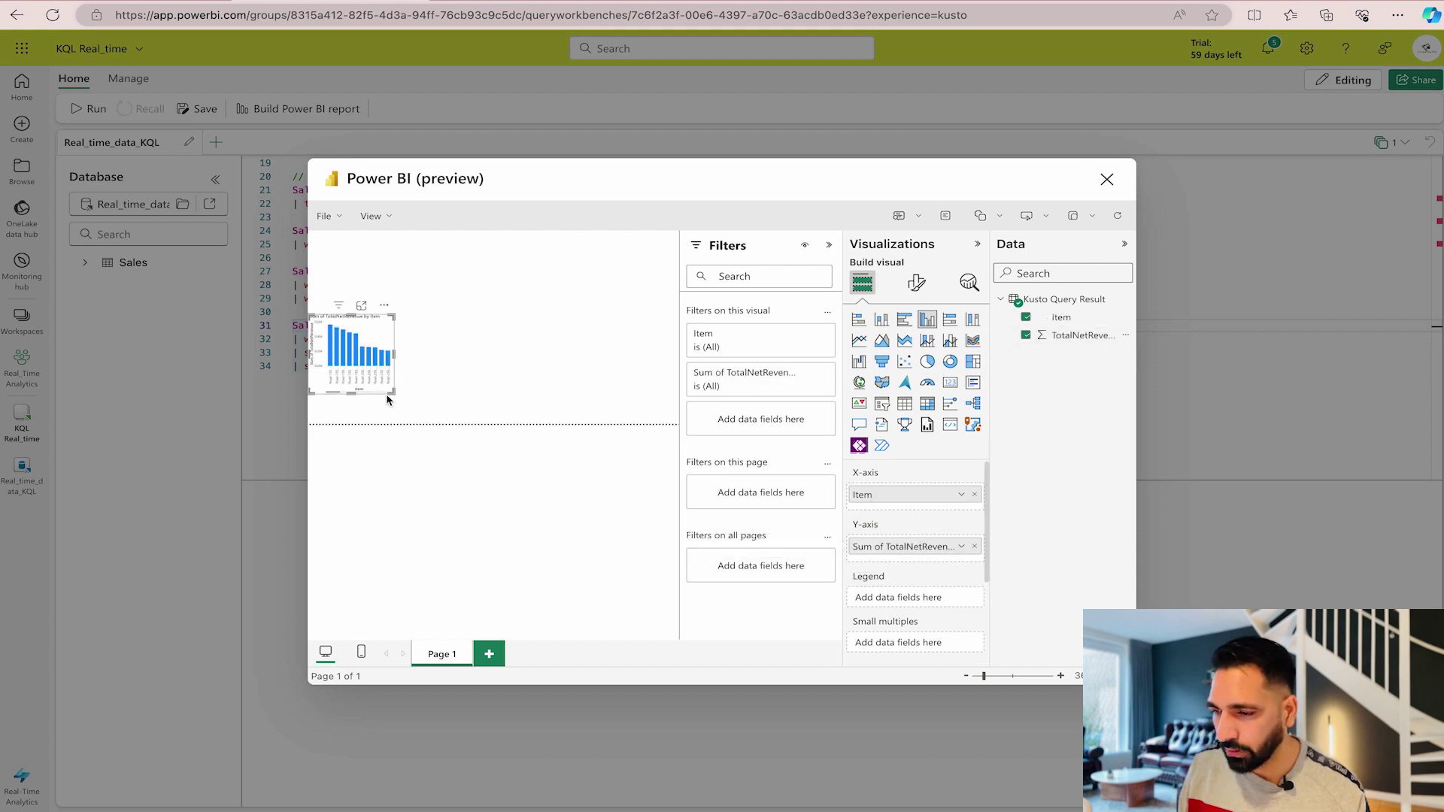
{"action": "left_click_drag", "start_coordinate": [391, 391], "coordinate": [515, 411]}
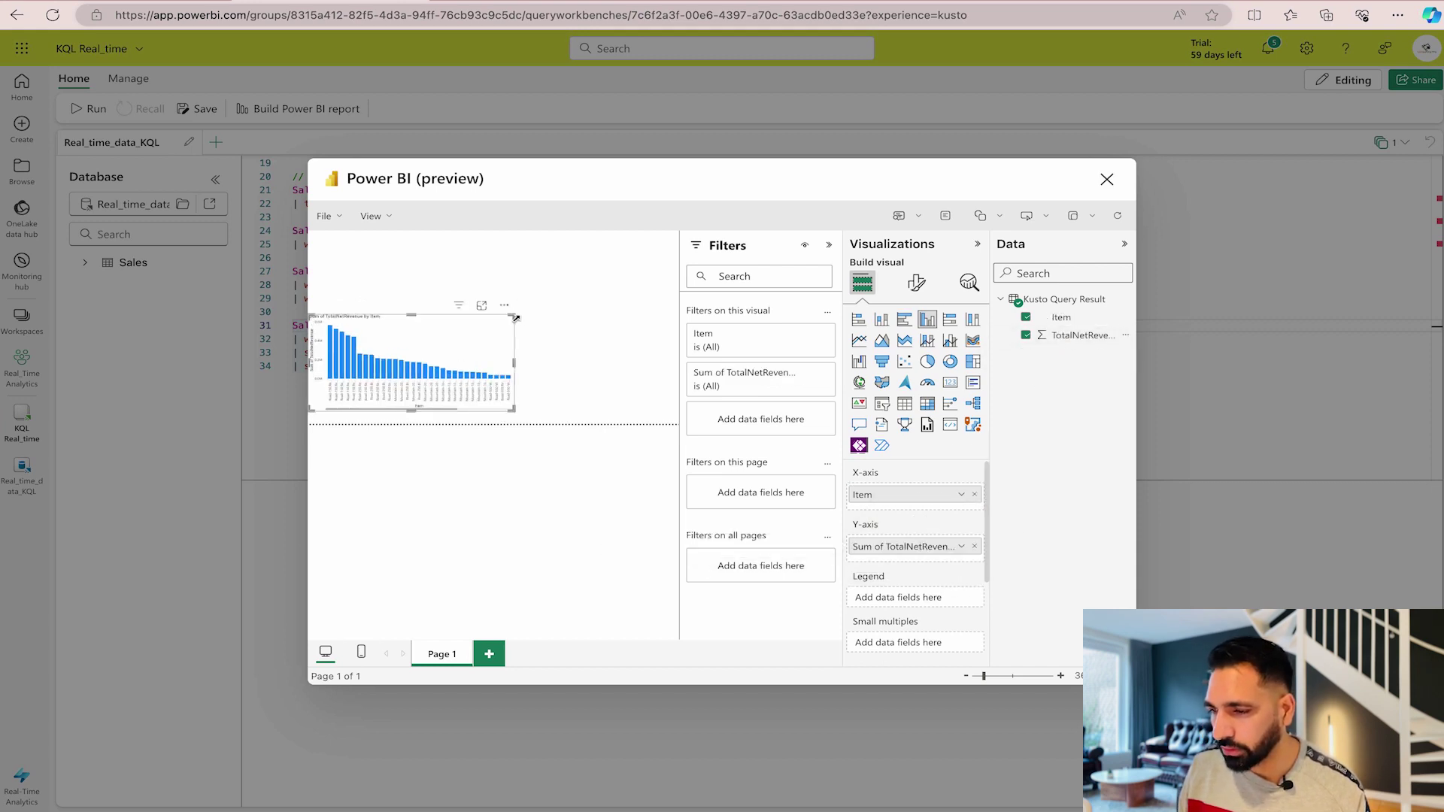
{"action": "left_click_drag", "start_coordinate": [516, 318], "coordinate": [664, 258]}
{"action": "left_click", "coordinate": [549, 304]}
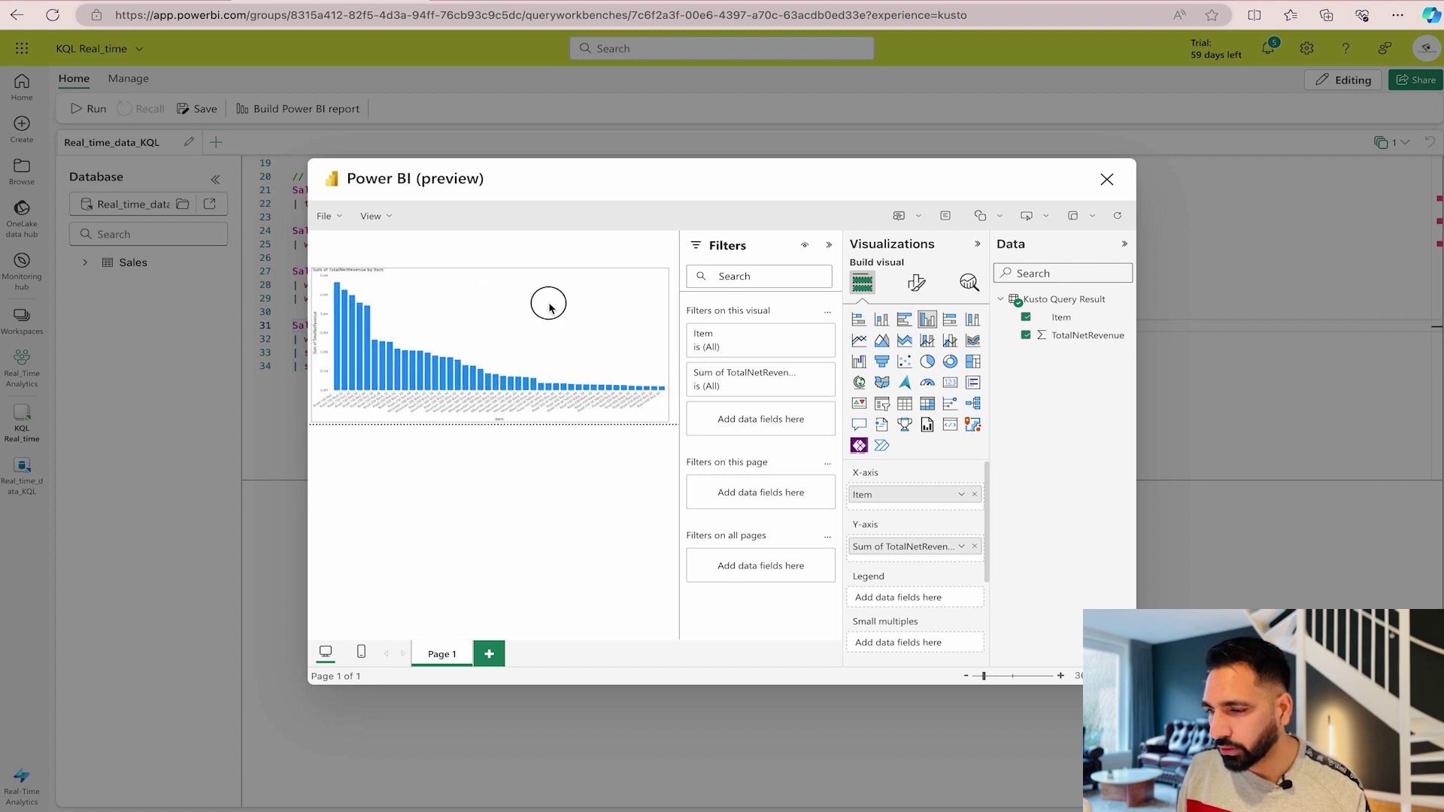
{"action": "left_click", "coordinate": [410, 269]}
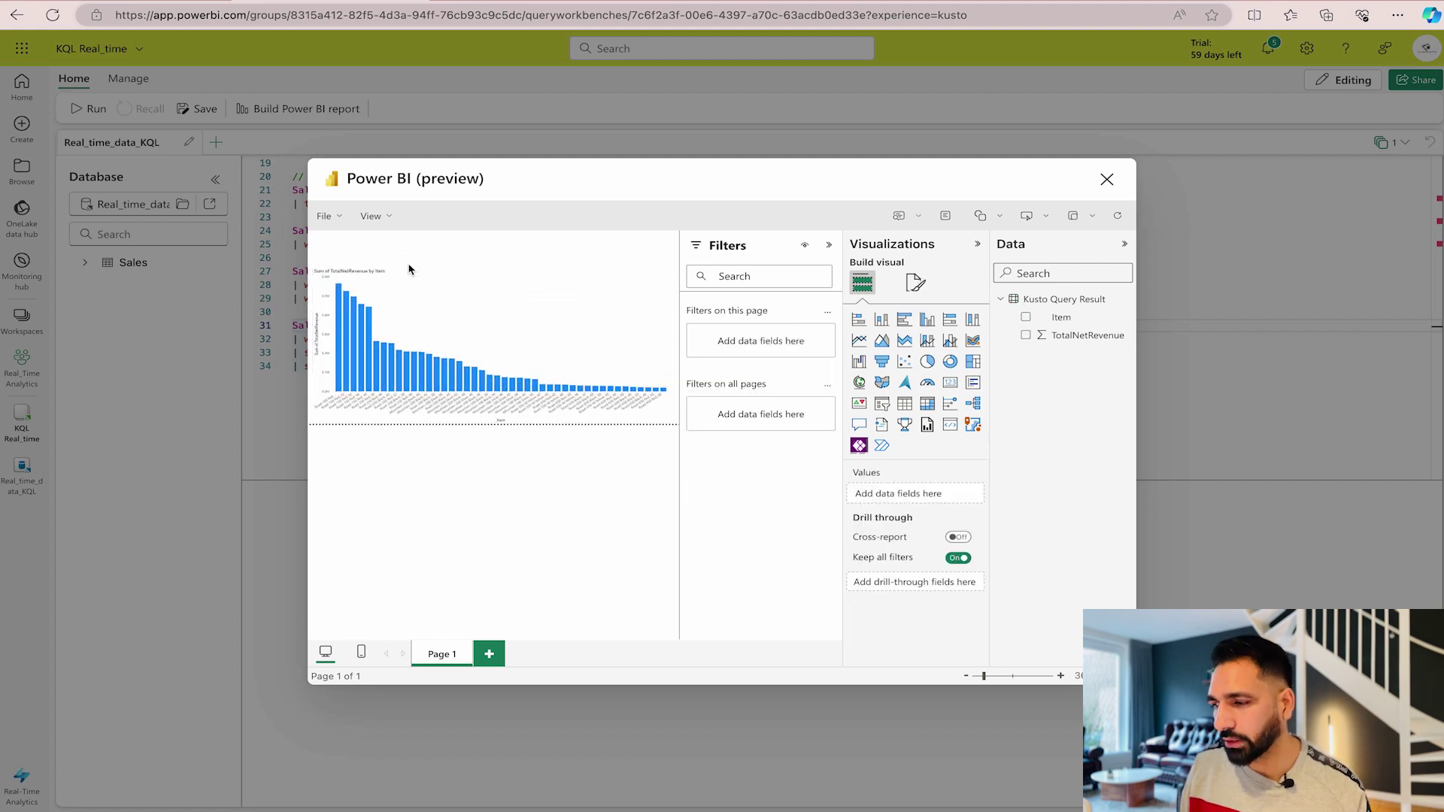
Rename the report page as Sales by Item.
{"action": "double_click", "coordinate": [440, 654]}
{"action": "type", "text": "Sales by Item"}
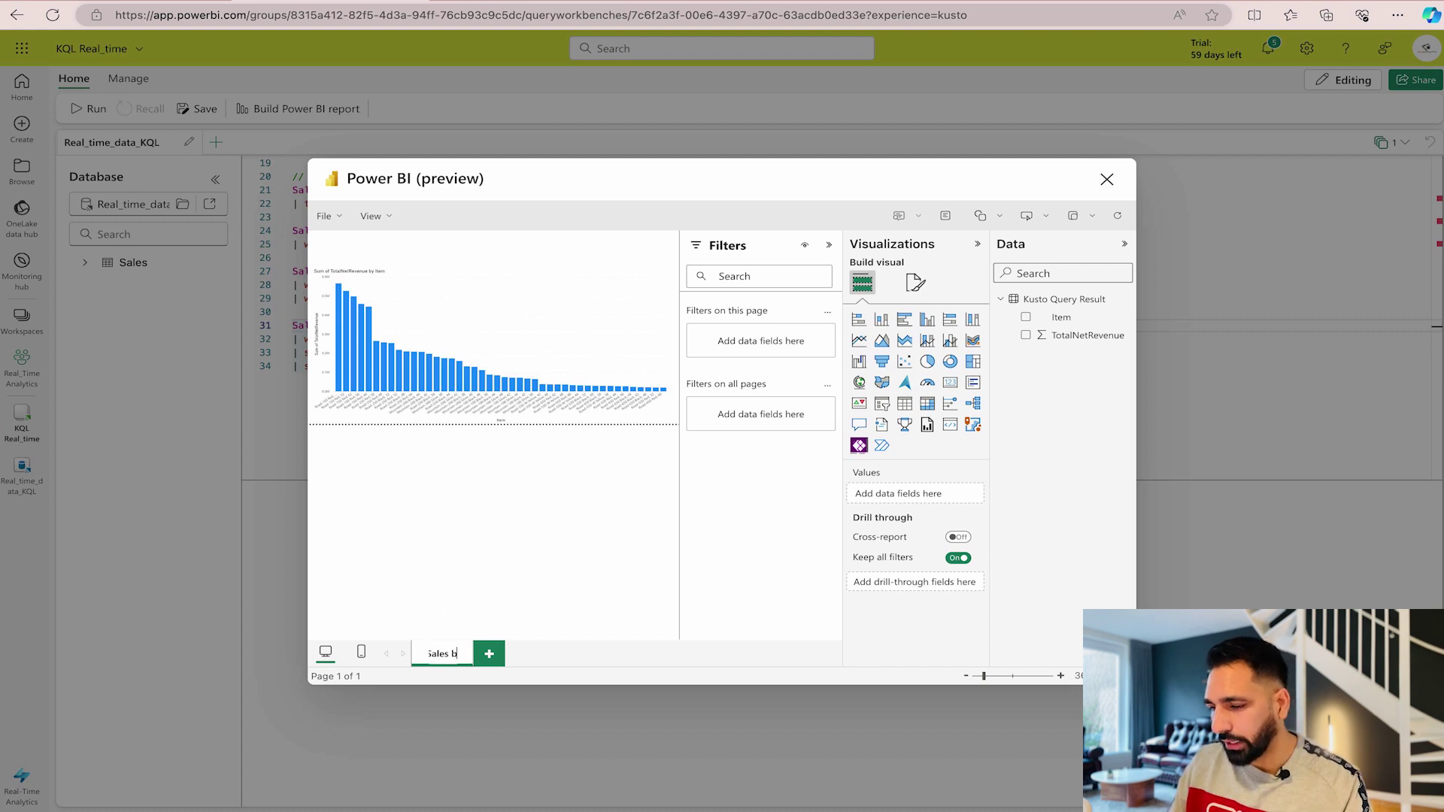
{"action": "key", "text": "Return"}
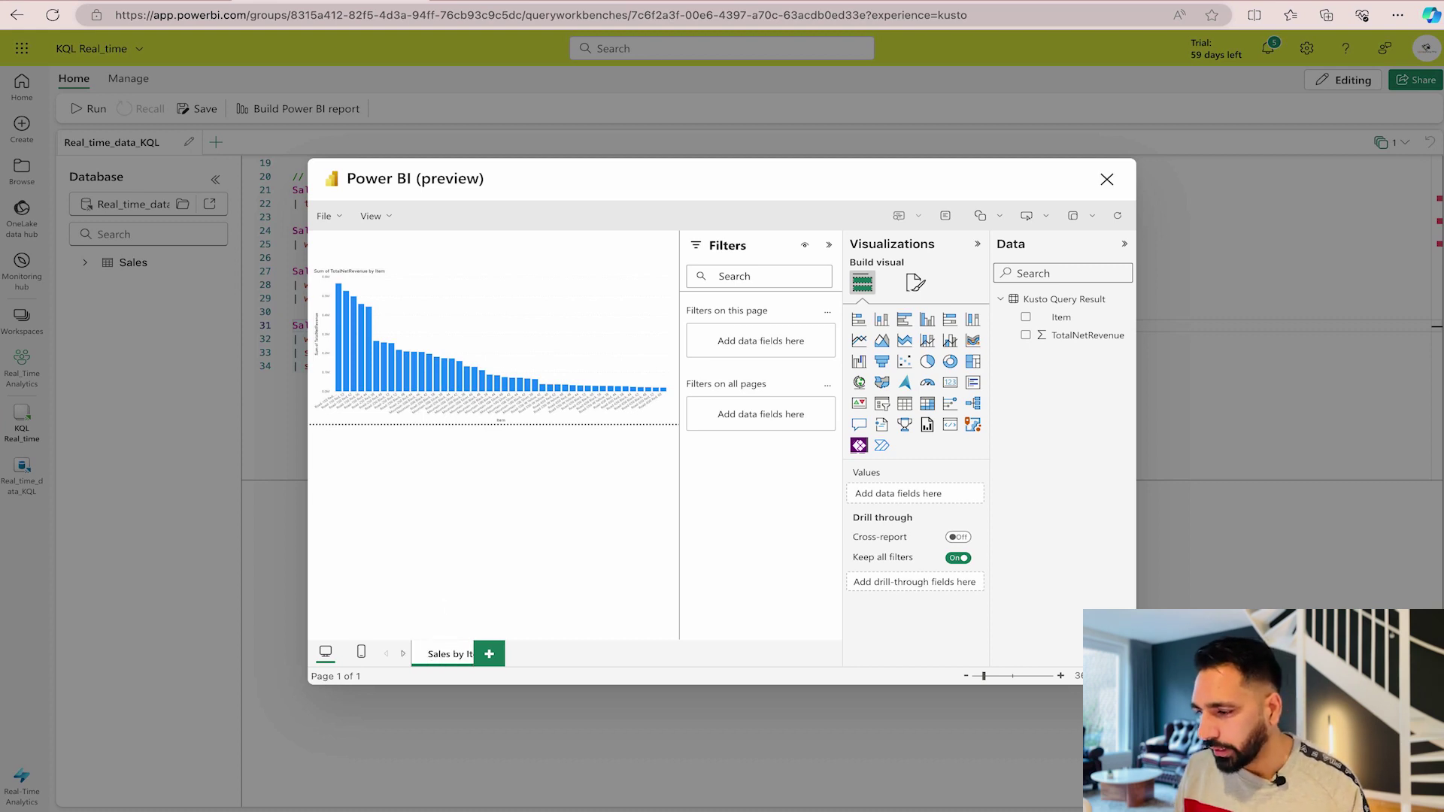
{"action": "left_click", "coordinate": [329, 215]}
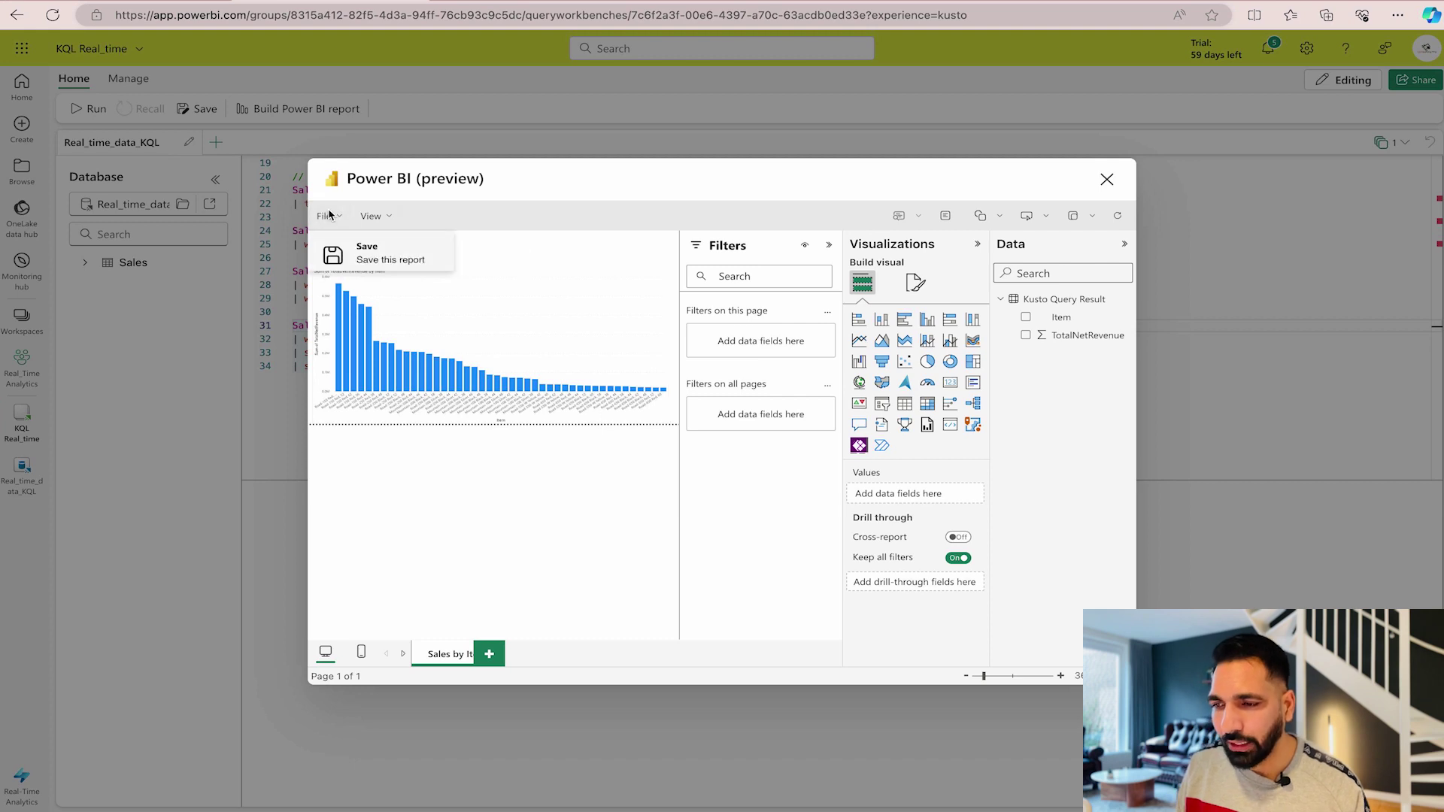
{"action": "left_click", "coordinate": [380, 216]}
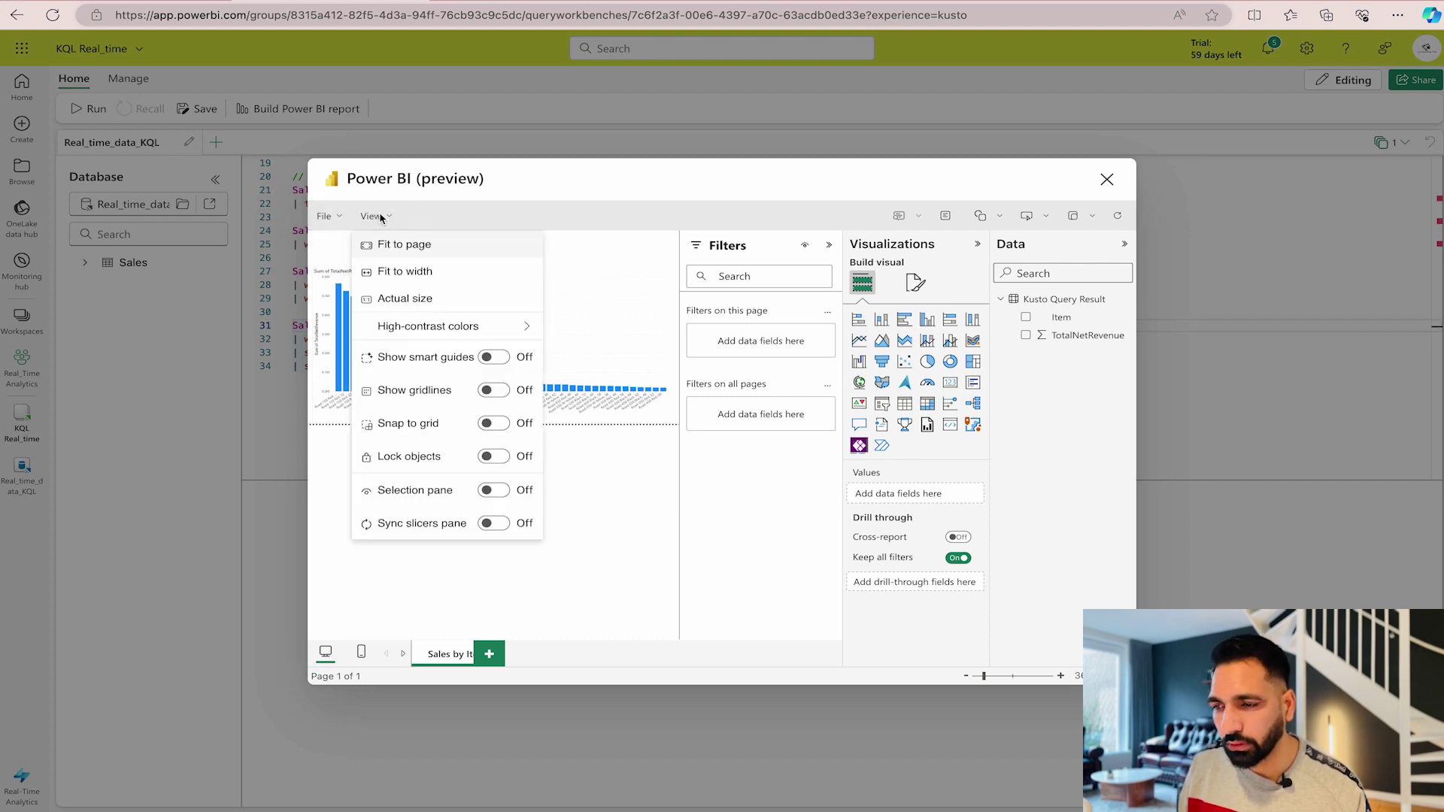
{"action": "left_click", "coordinate": [543, 216]}
Save the report as Real_Time Sales Report in the Real_Time Analytics workspace, and close the Power BI preview.
{"action": "left_click", "coordinate": [326, 216]}
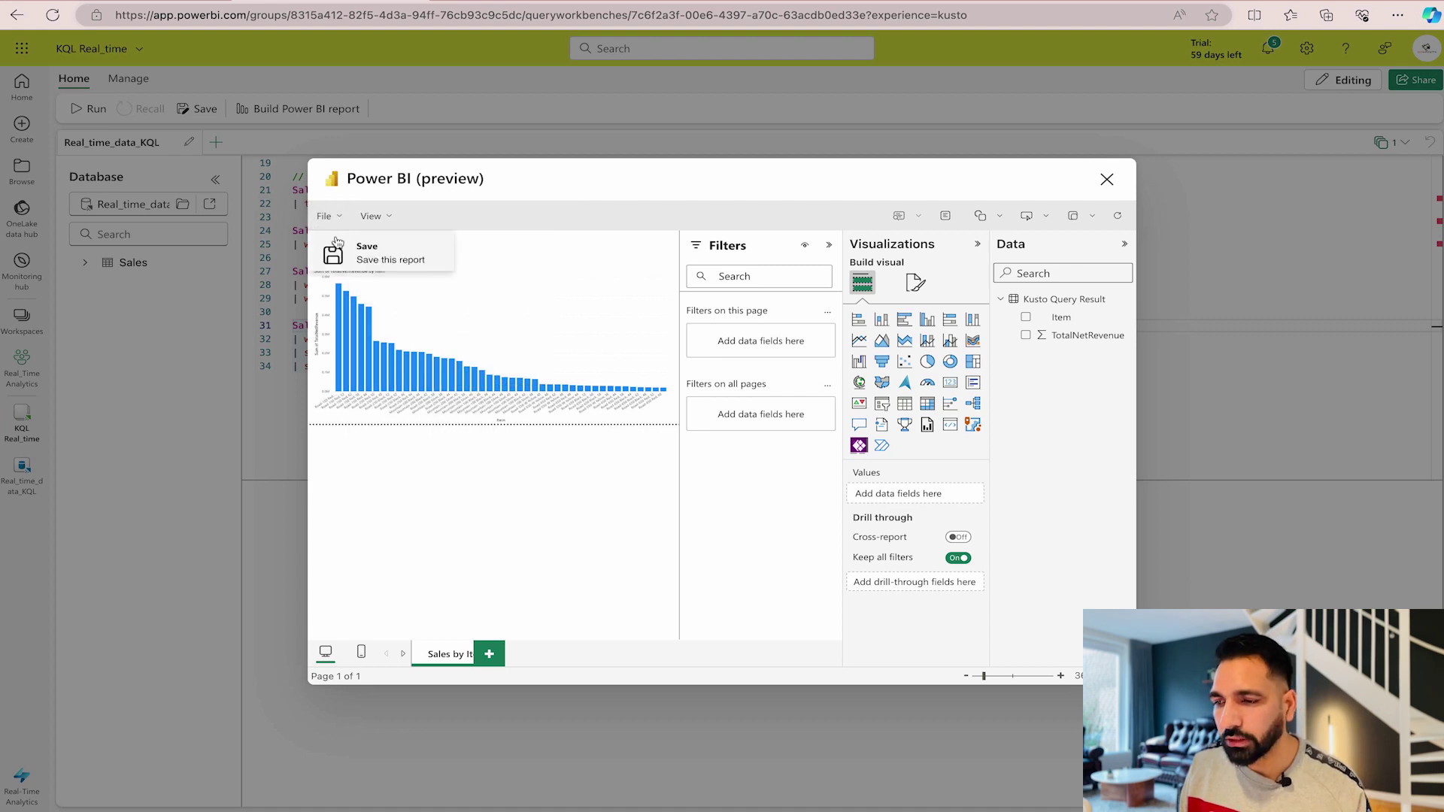
{"action": "left_click", "coordinate": [337, 249]}
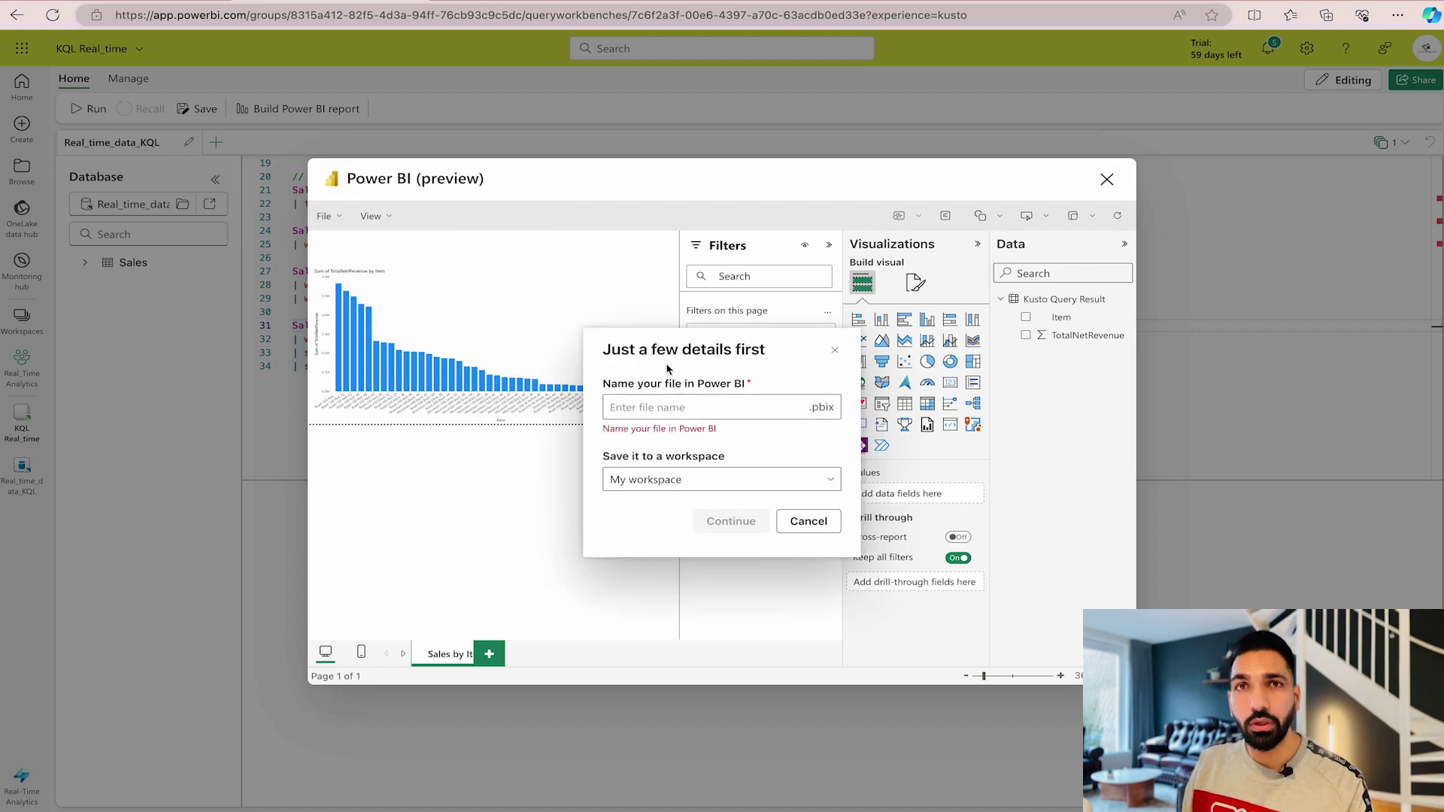
{"action": "left_click", "coordinate": [645, 407]}
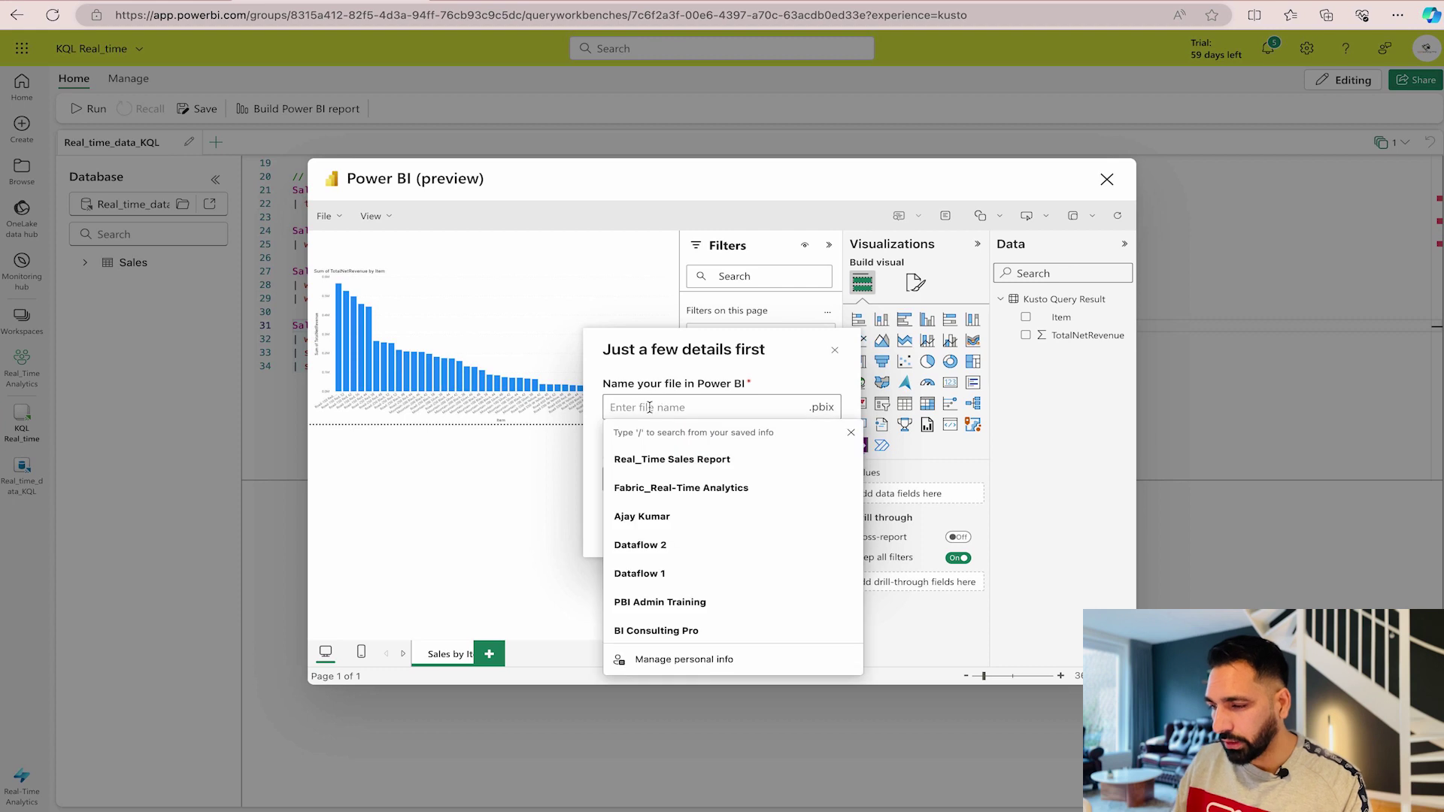
{"action": "type", "text": "Real_Time"}
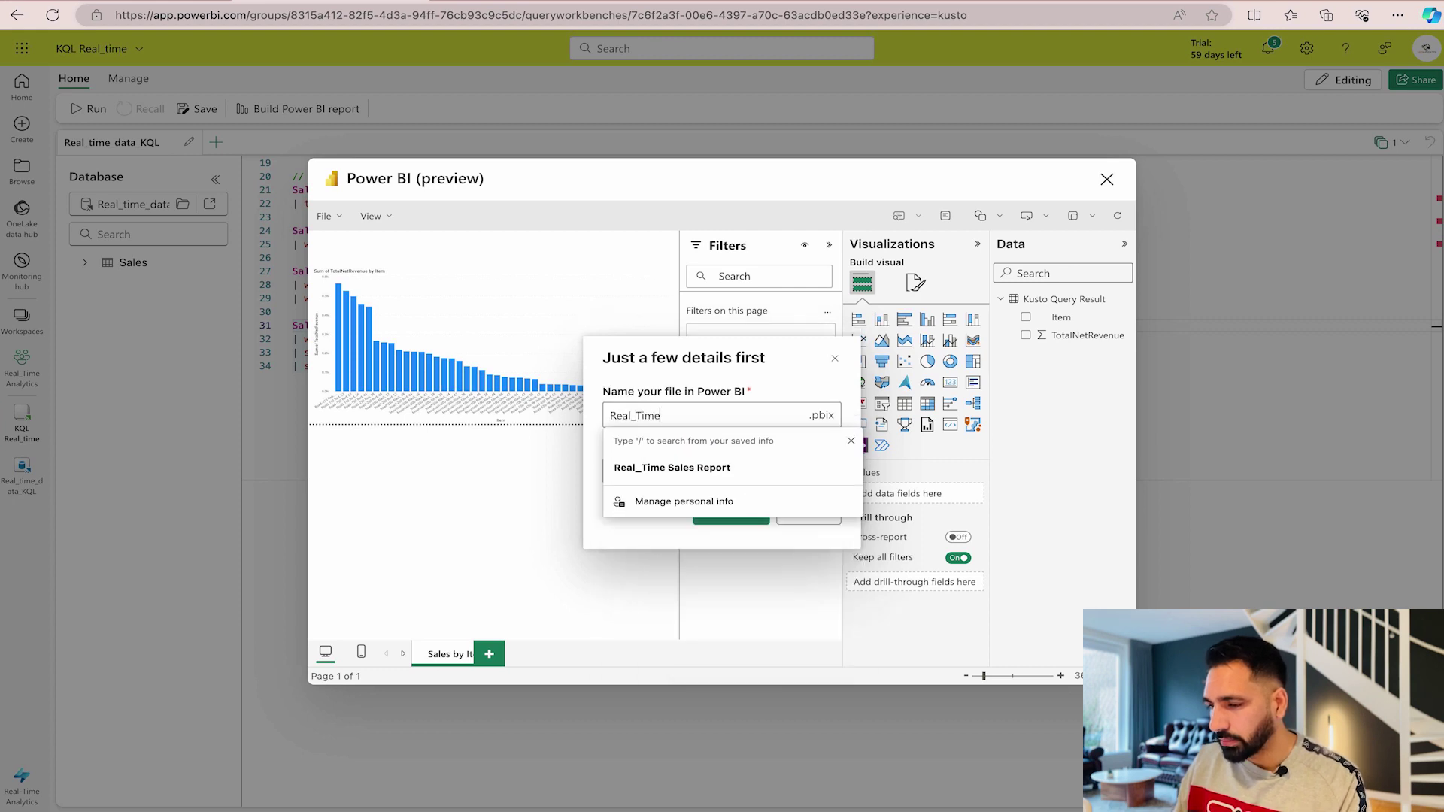
{"action": "type", "text": " Sales Rep"}
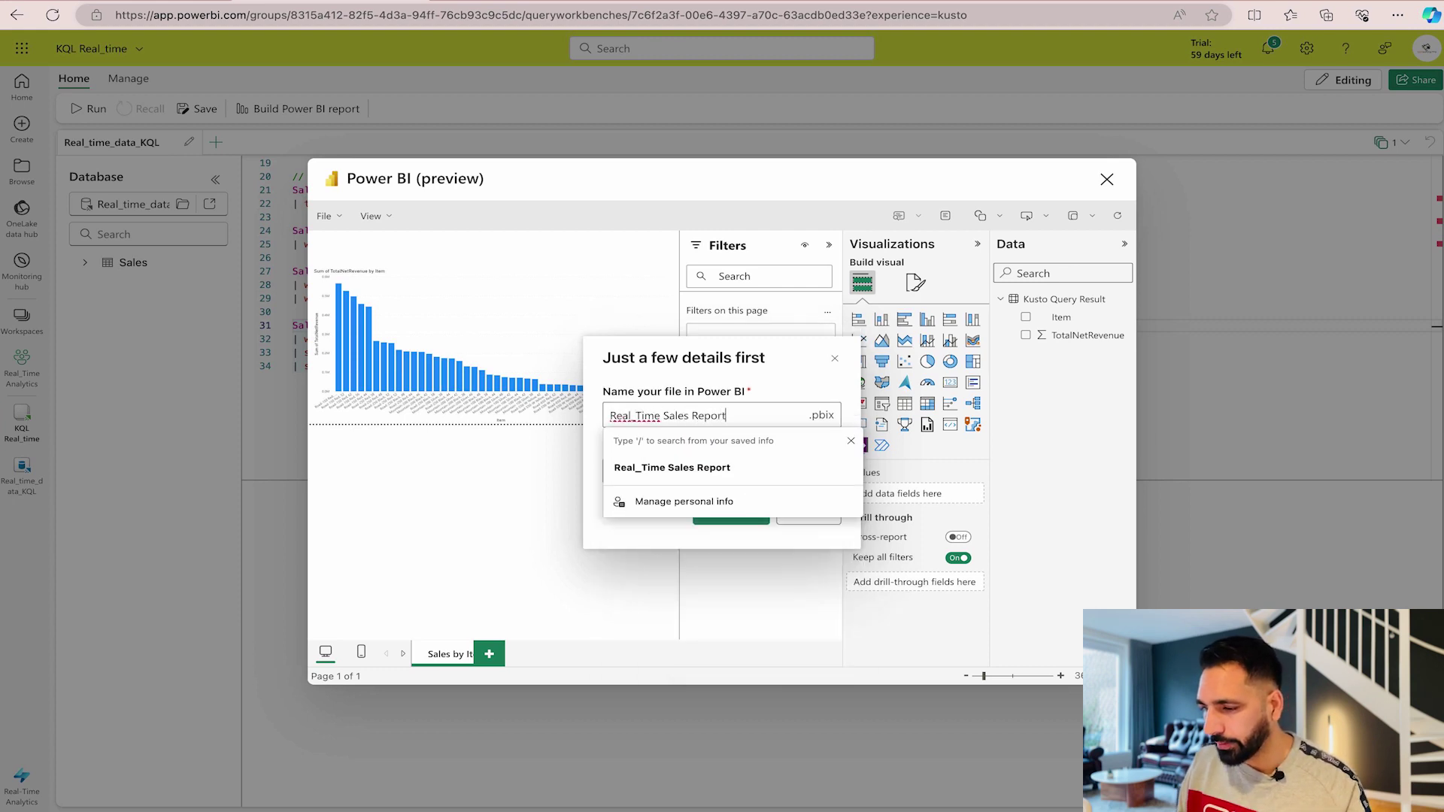
{"action": "type", "text": "ort"}
{"action": "left_click", "coordinate": [688, 380]}
{"action": "left_click", "coordinate": [736, 474]}
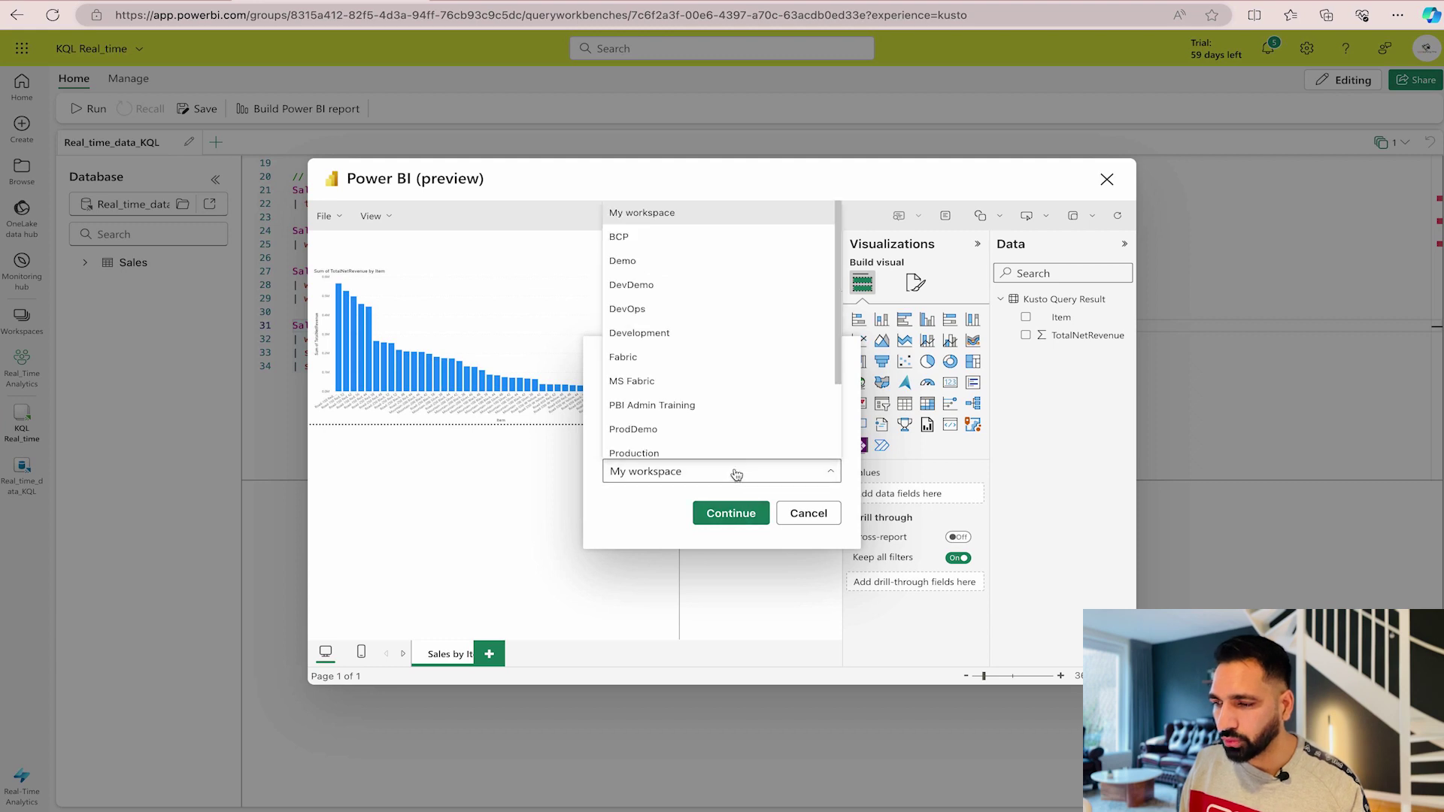
{"action": "scroll", "coordinate": [701, 387], "scroll_direction": "down", "scroll_amount": 3}
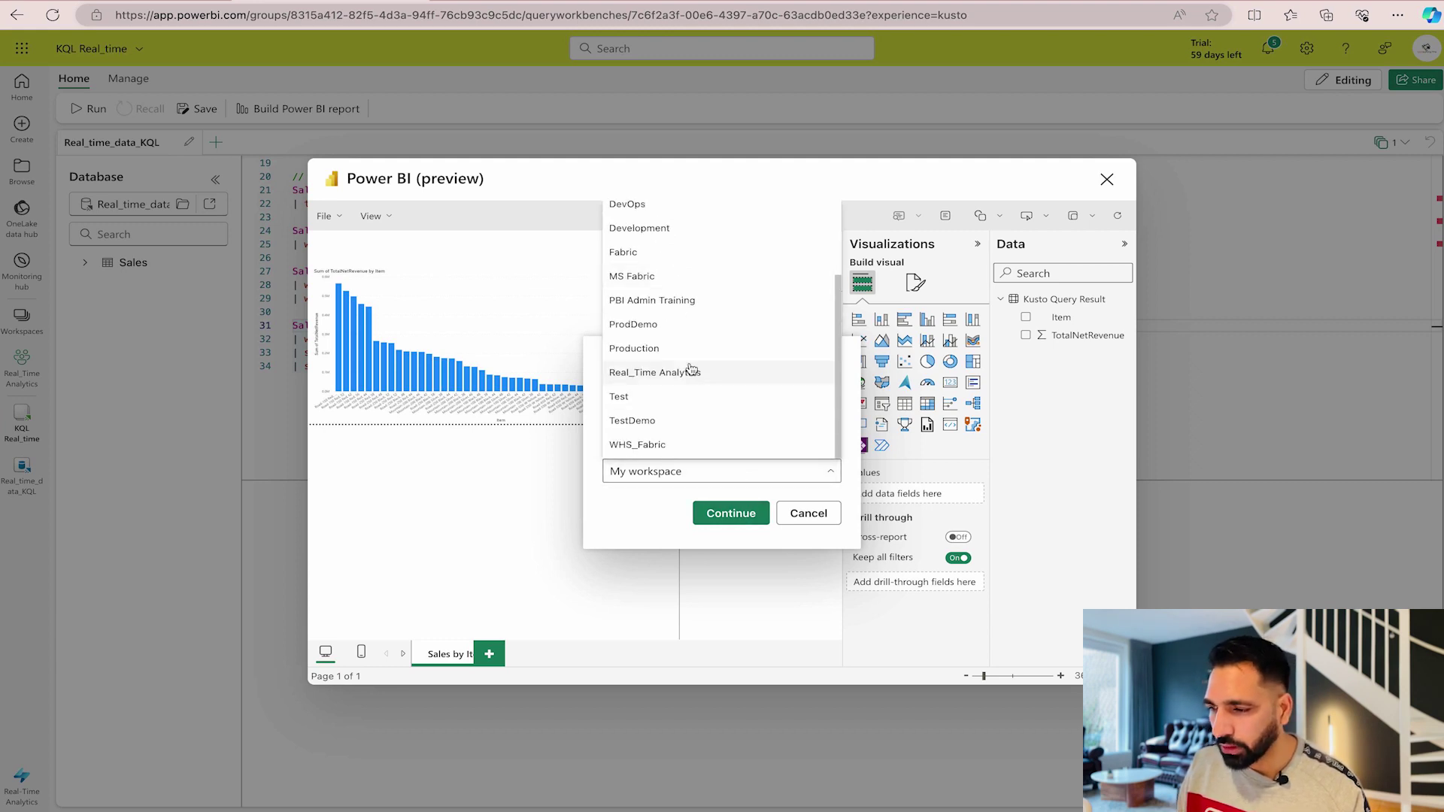
{"action": "left_click", "coordinate": [688, 372]}
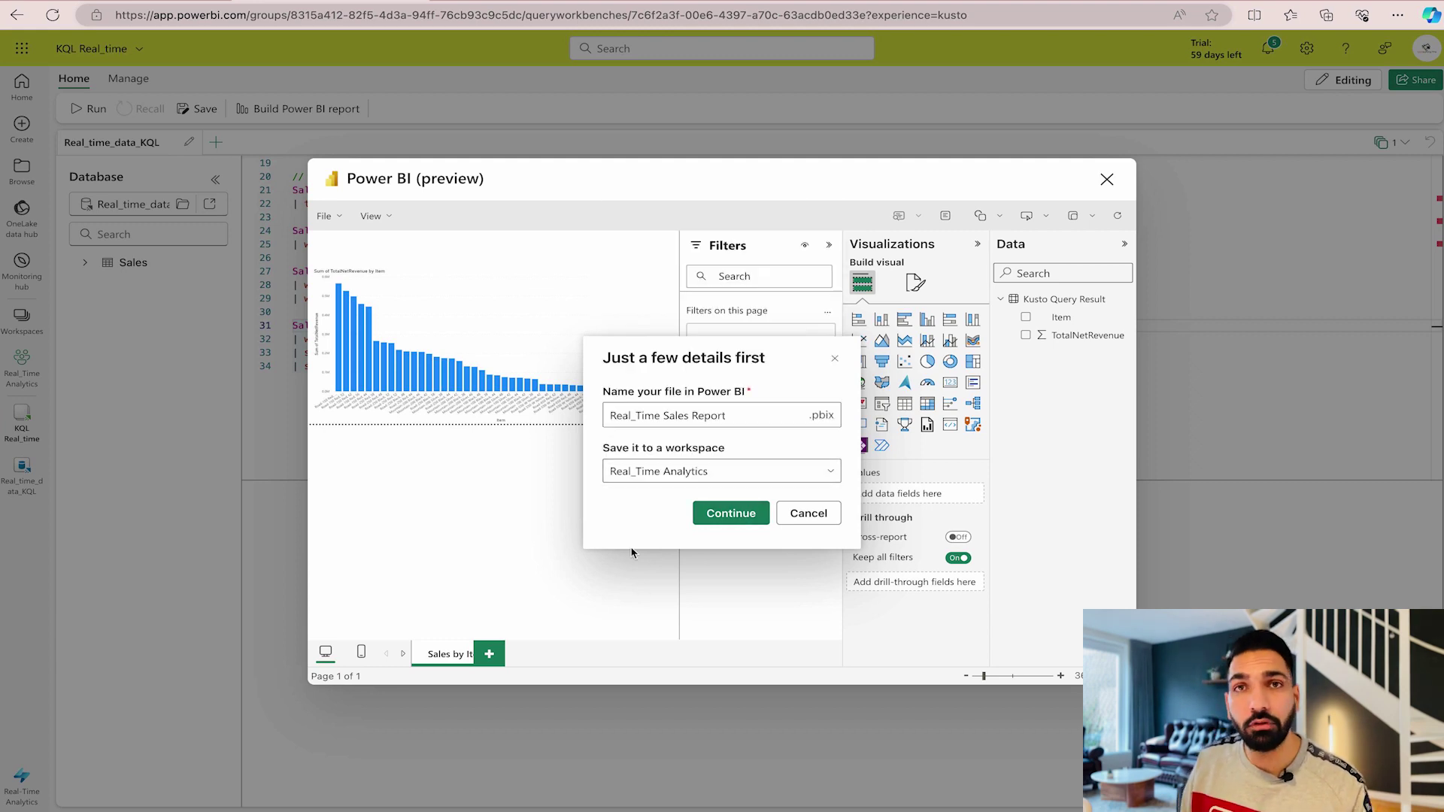
{"action": "left_click", "coordinate": [730, 513]}
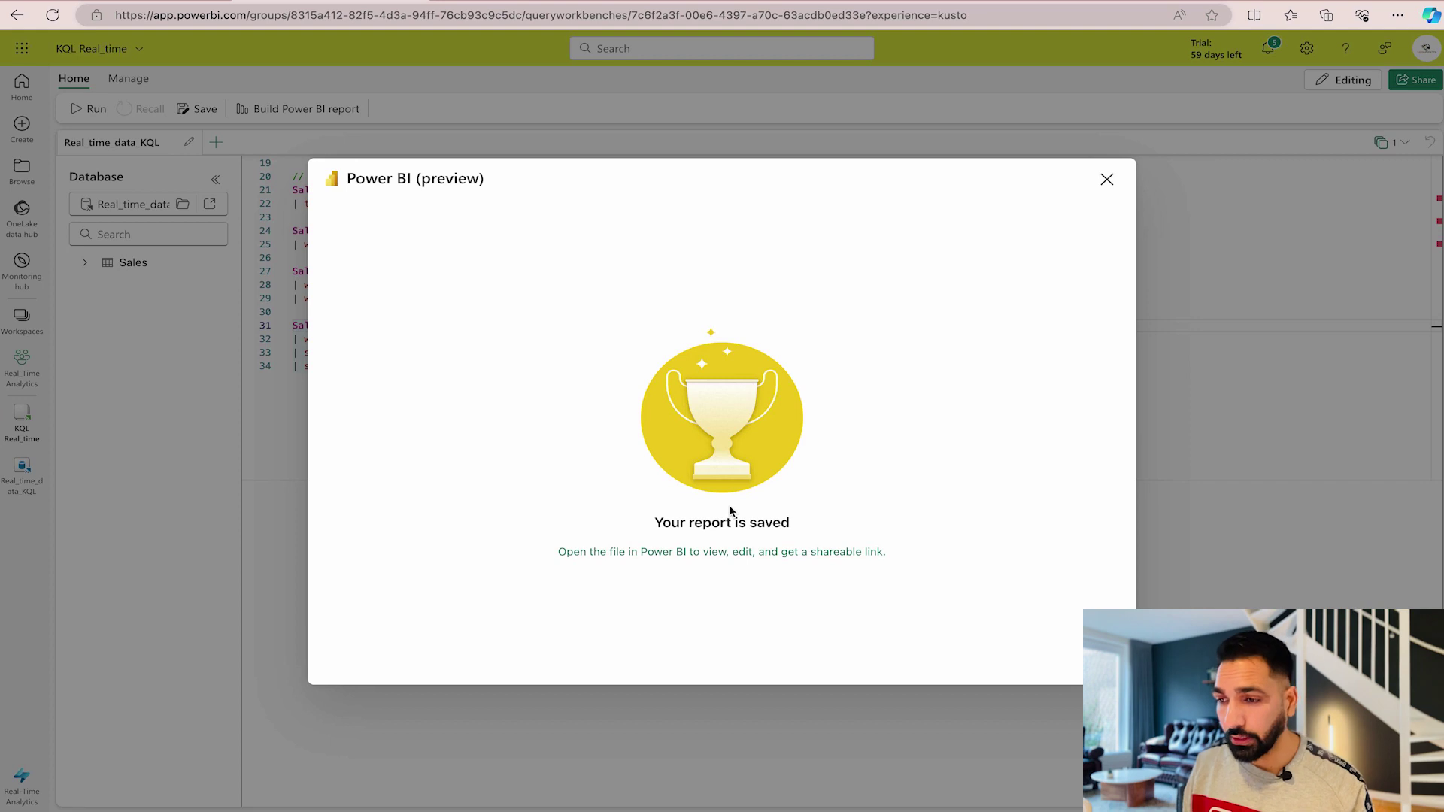
{"action": "left_click", "coordinate": [1107, 179]}
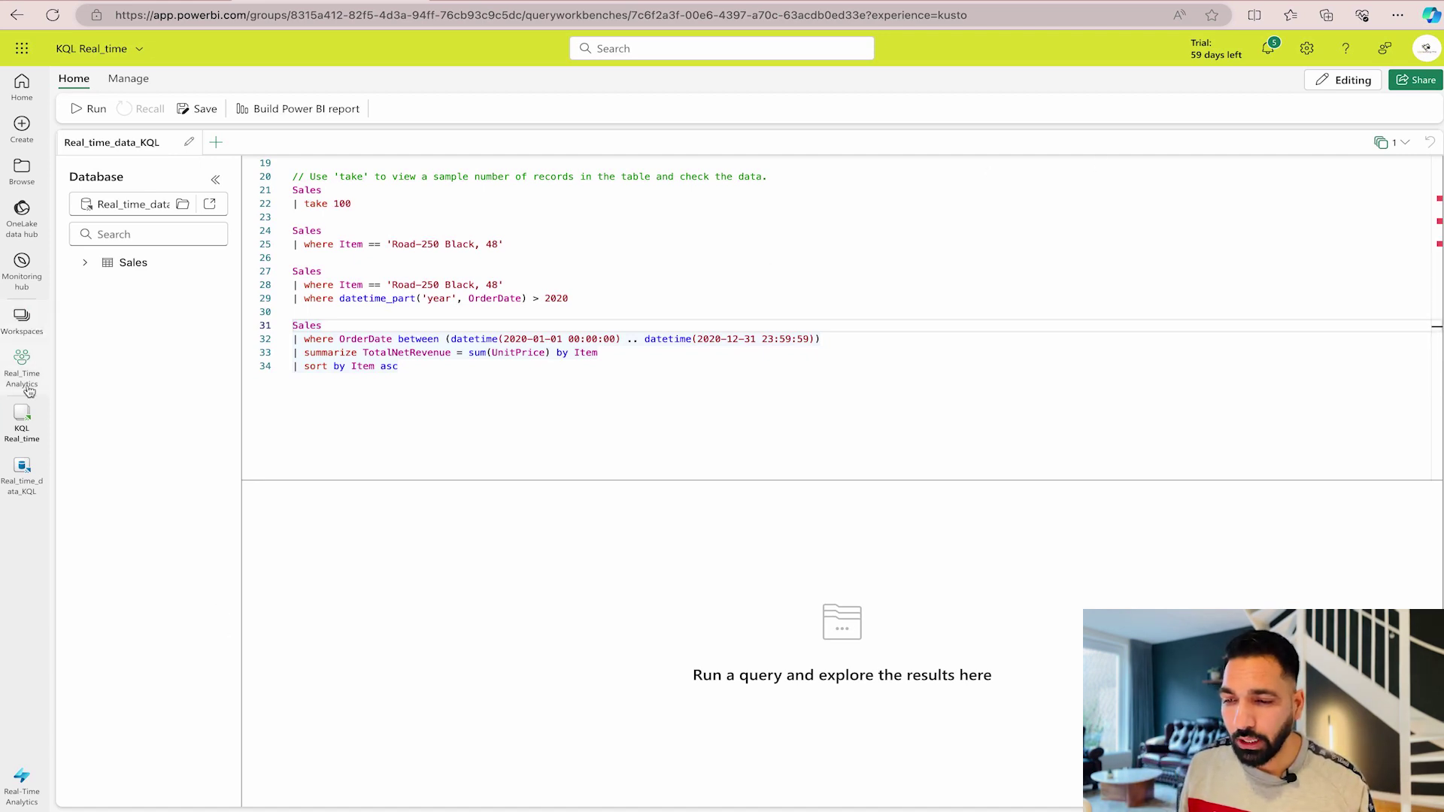
Go to the Real_Time Analytics workspace, reload its item list, and open the Real_Time Sales Report report.
{"action": "left_click", "coordinate": [21, 320]}
{"action": "left_click", "coordinate": [155, 566]}
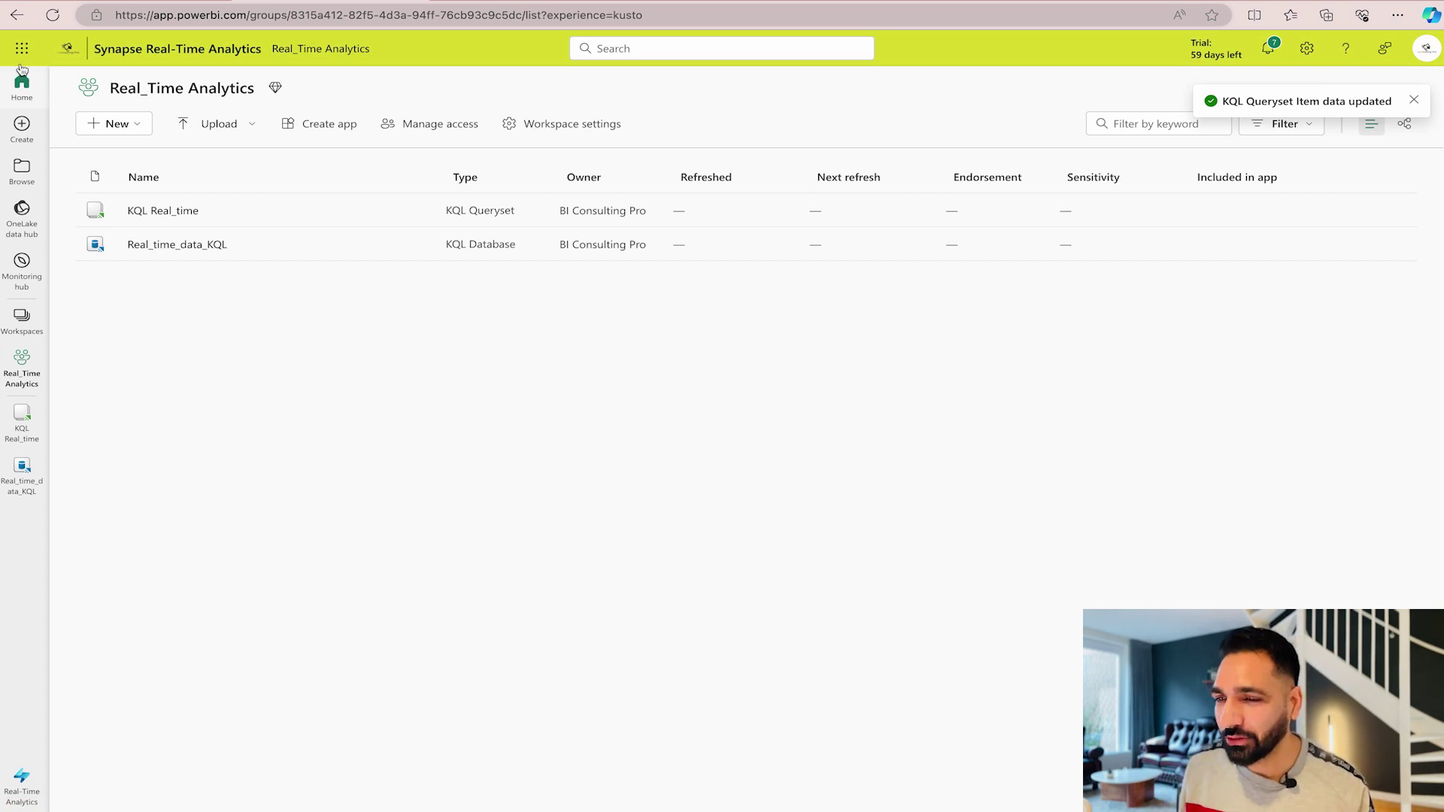
{"action": "left_click", "coordinate": [52, 15]}
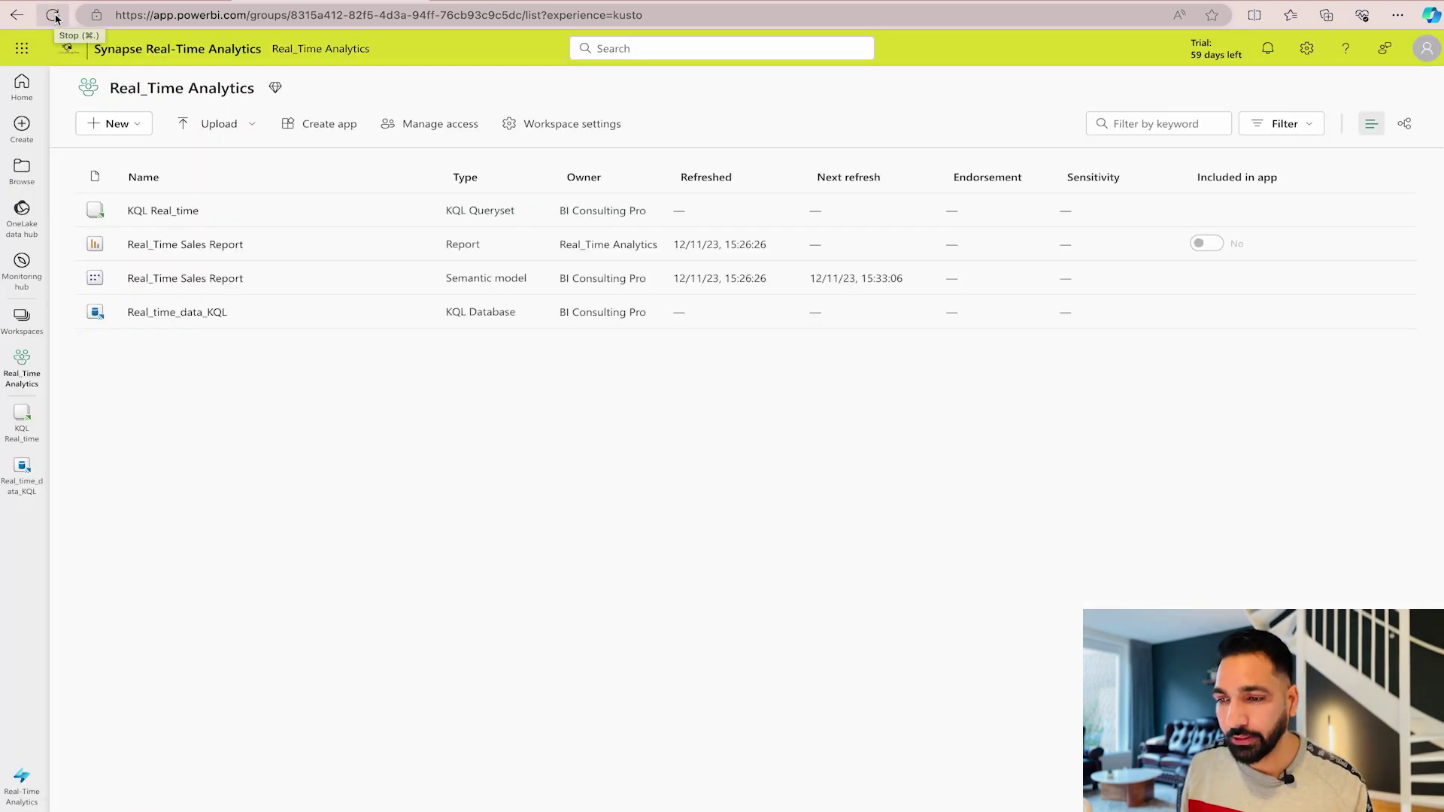
{"action": "left_click", "coordinate": [202, 244]}
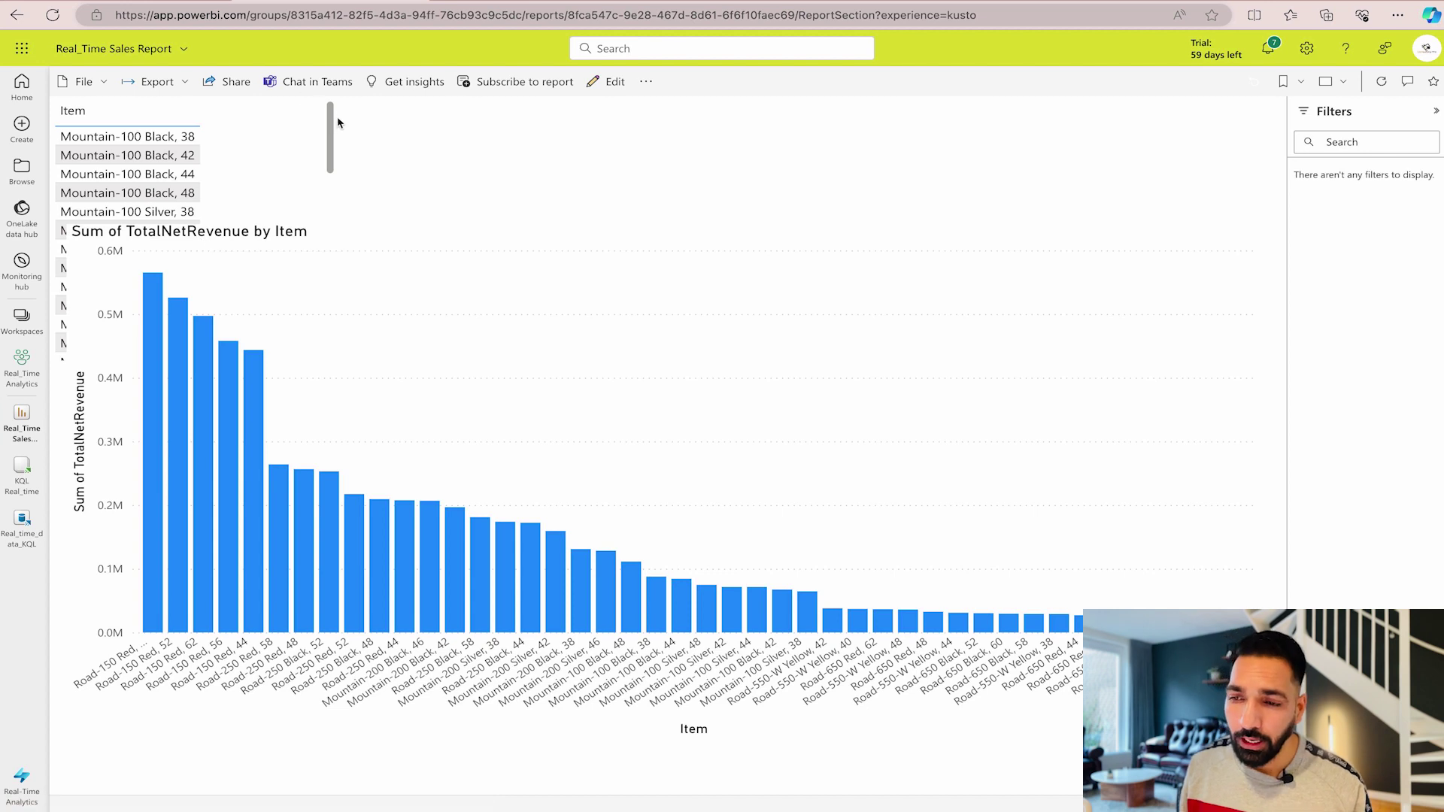
Switch the report to editing and remove the leftover Item table visual that overlaps the column chart.
{"action": "left_click", "coordinate": [606, 82]}
{"action": "left_click", "coordinate": [244, 150]}
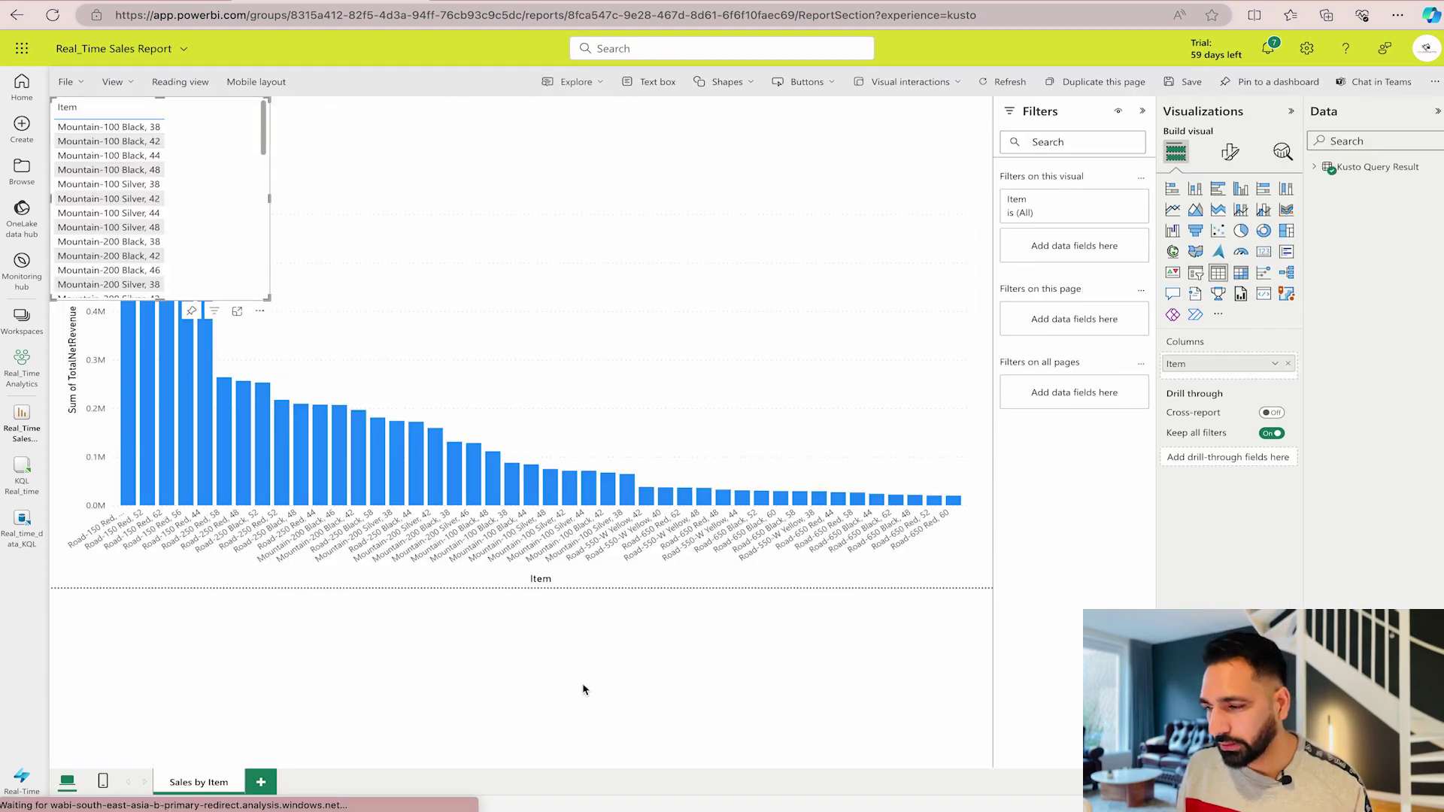
{"action": "left_click", "coordinate": [1288, 363]}
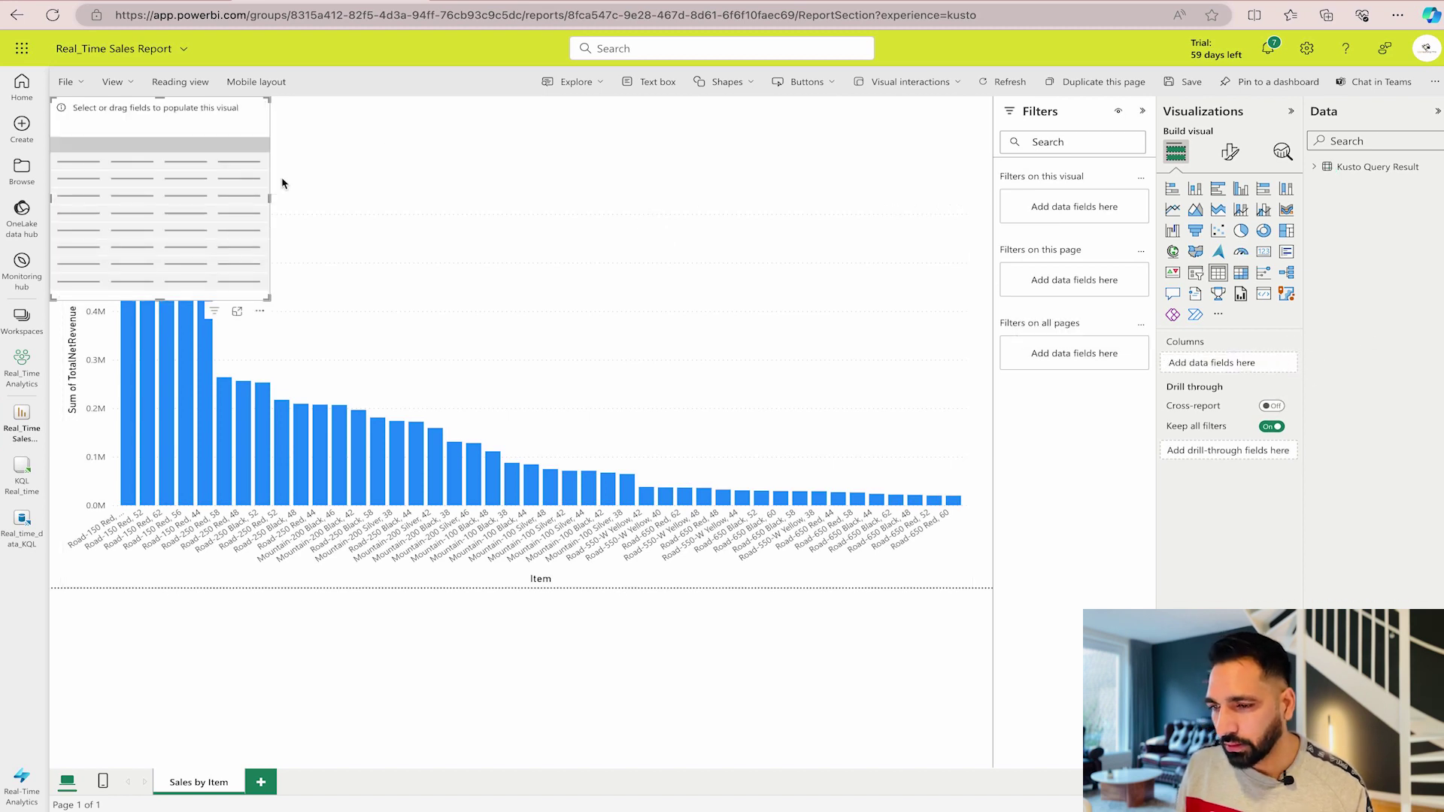
{"action": "left_click", "coordinate": [262, 313]}
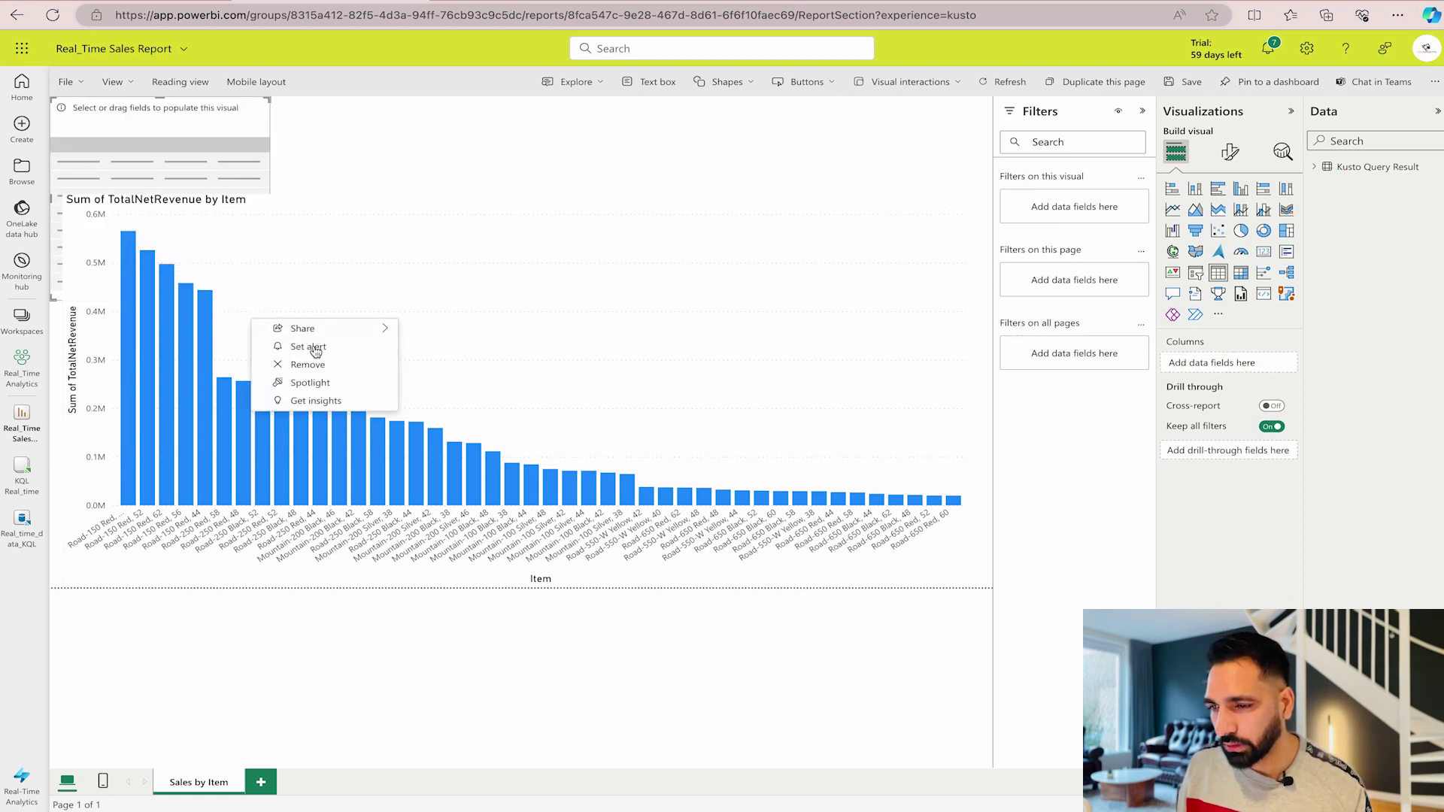
{"action": "left_click", "coordinate": [320, 370]}
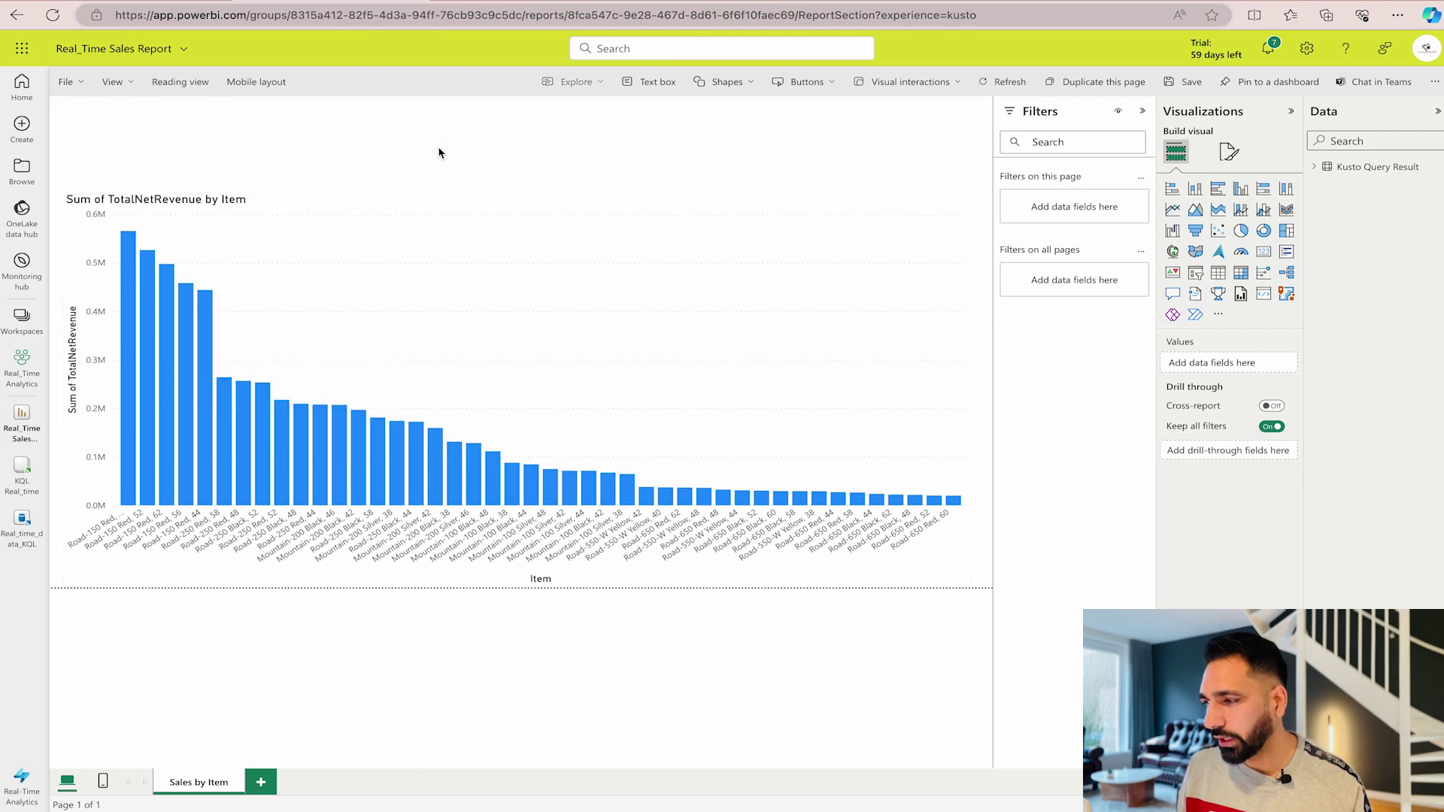
Add a text box reading Sales Report, formatted in bold at font size 40.
{"action": "left_click", "coordinate": [651, 82]}
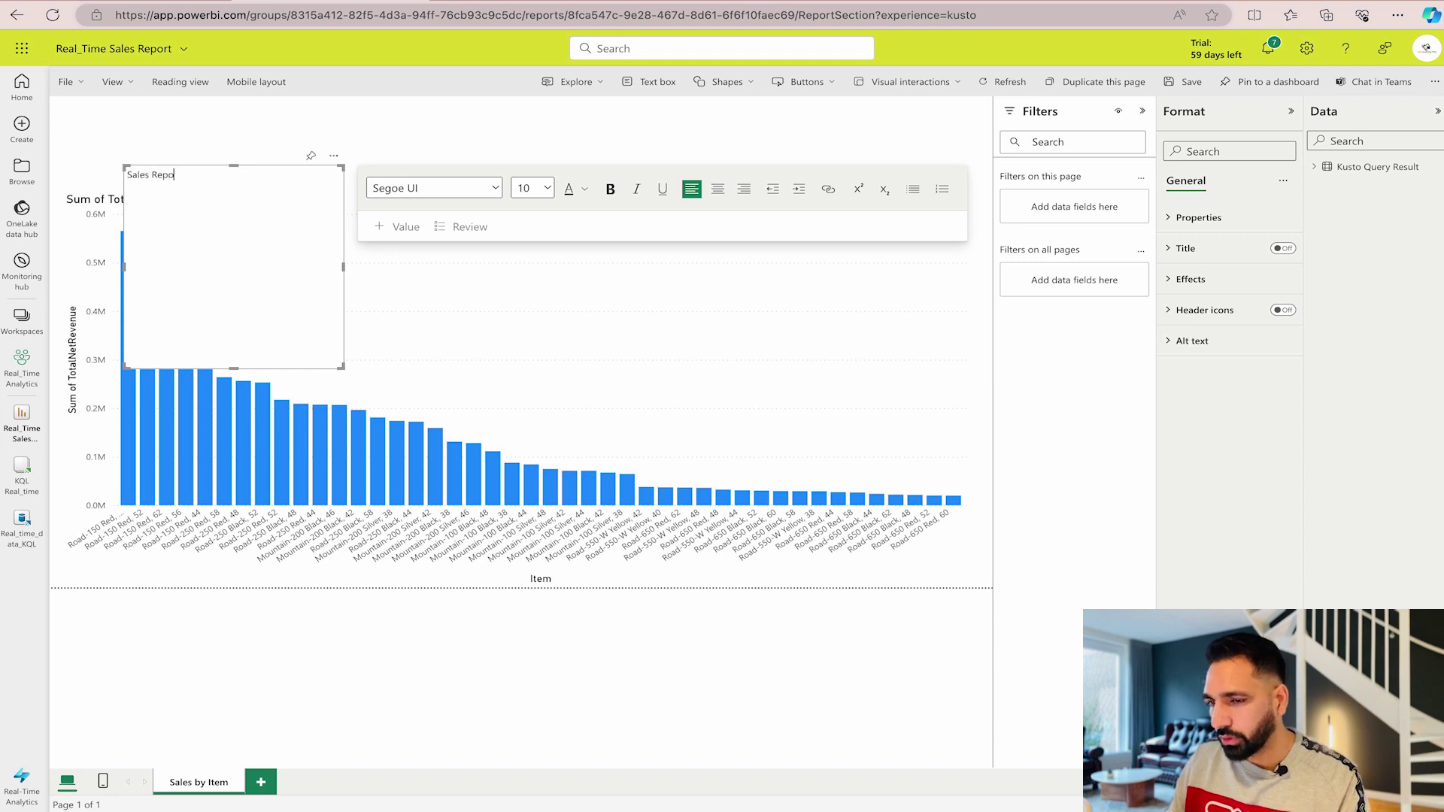
{"action": "key", "text": "ctrl+a"}
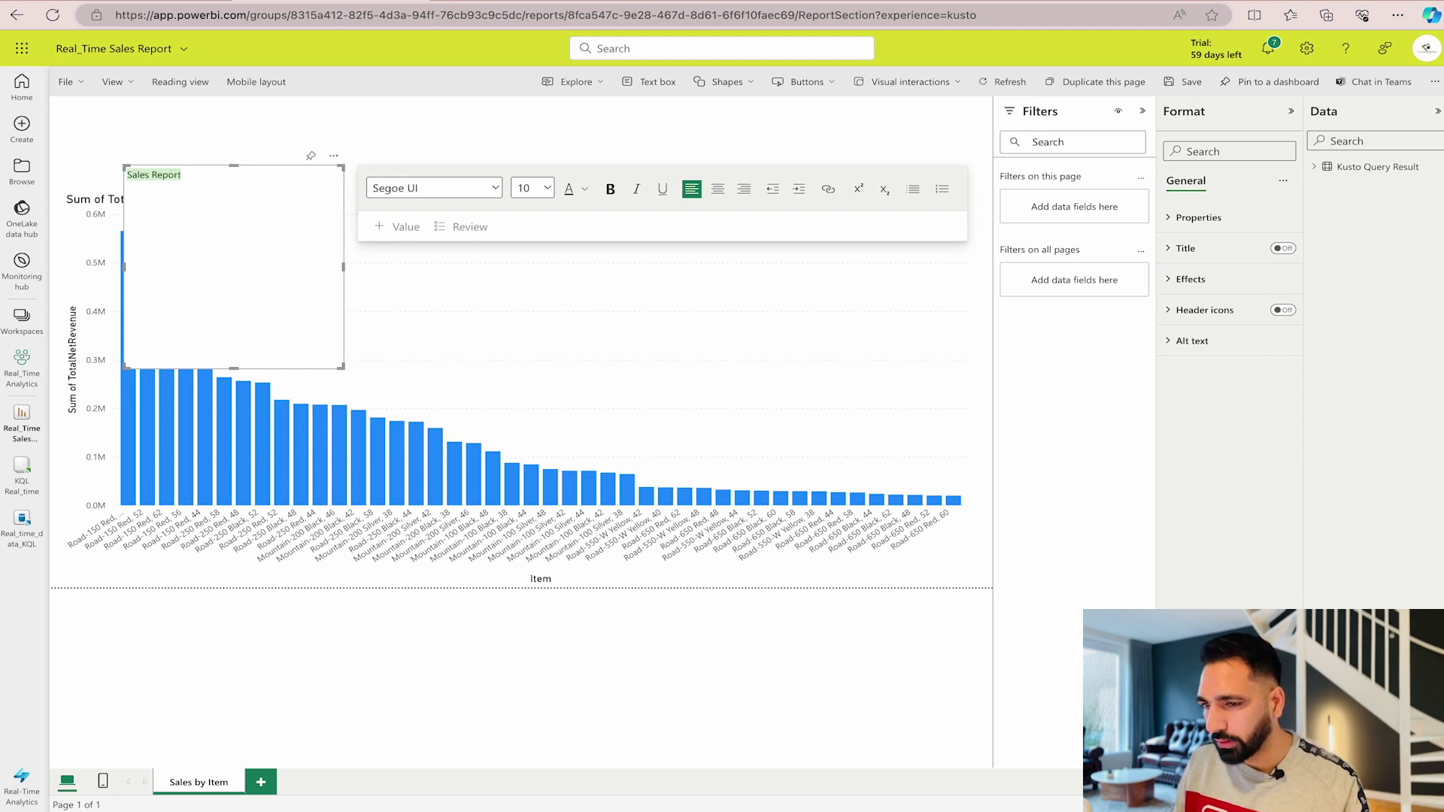
{"action": "left_click", "coordinate": [532, 188]}
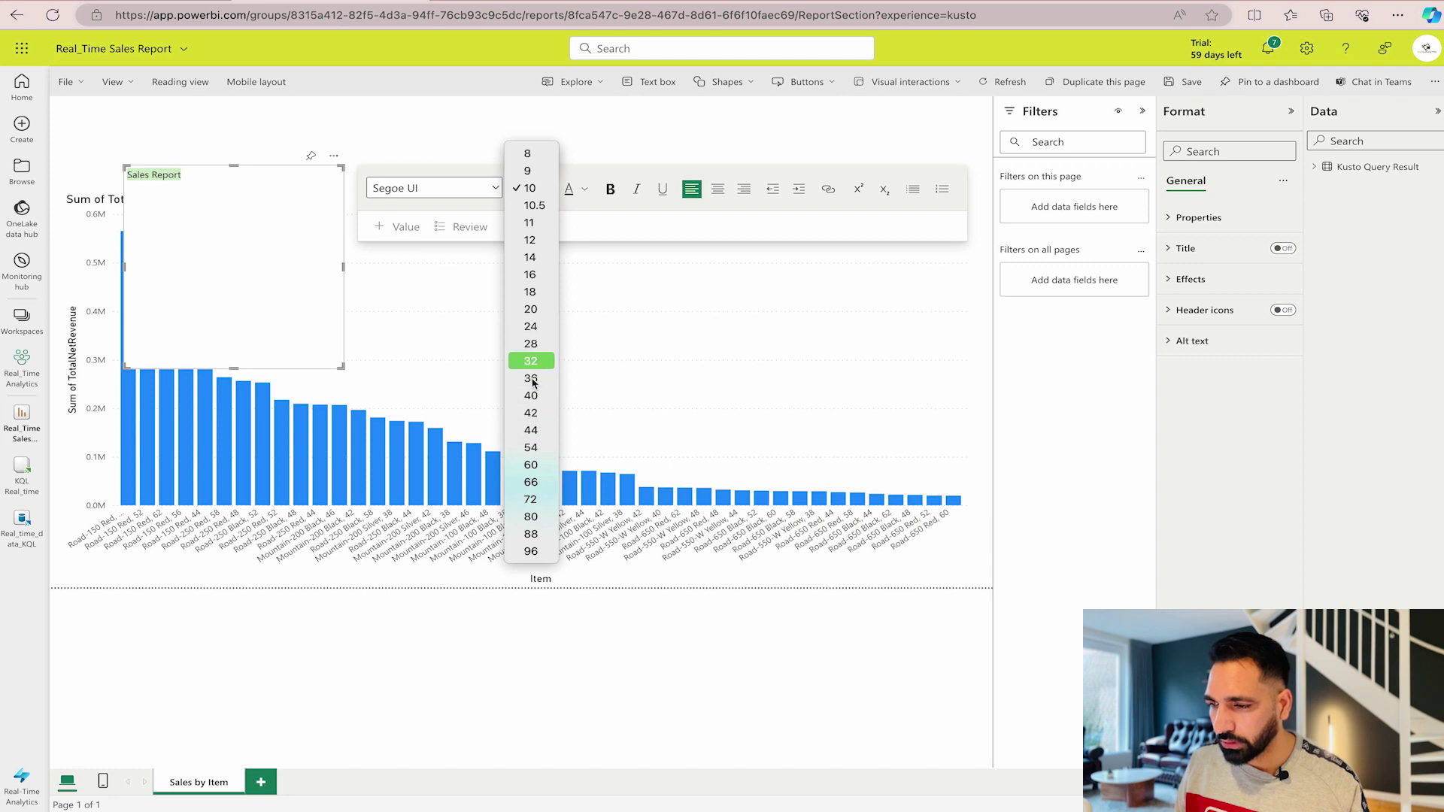
{"action": "left_click", "coordinate": [531, 396]}
{"action": "key", "text": "ctrl+b"}
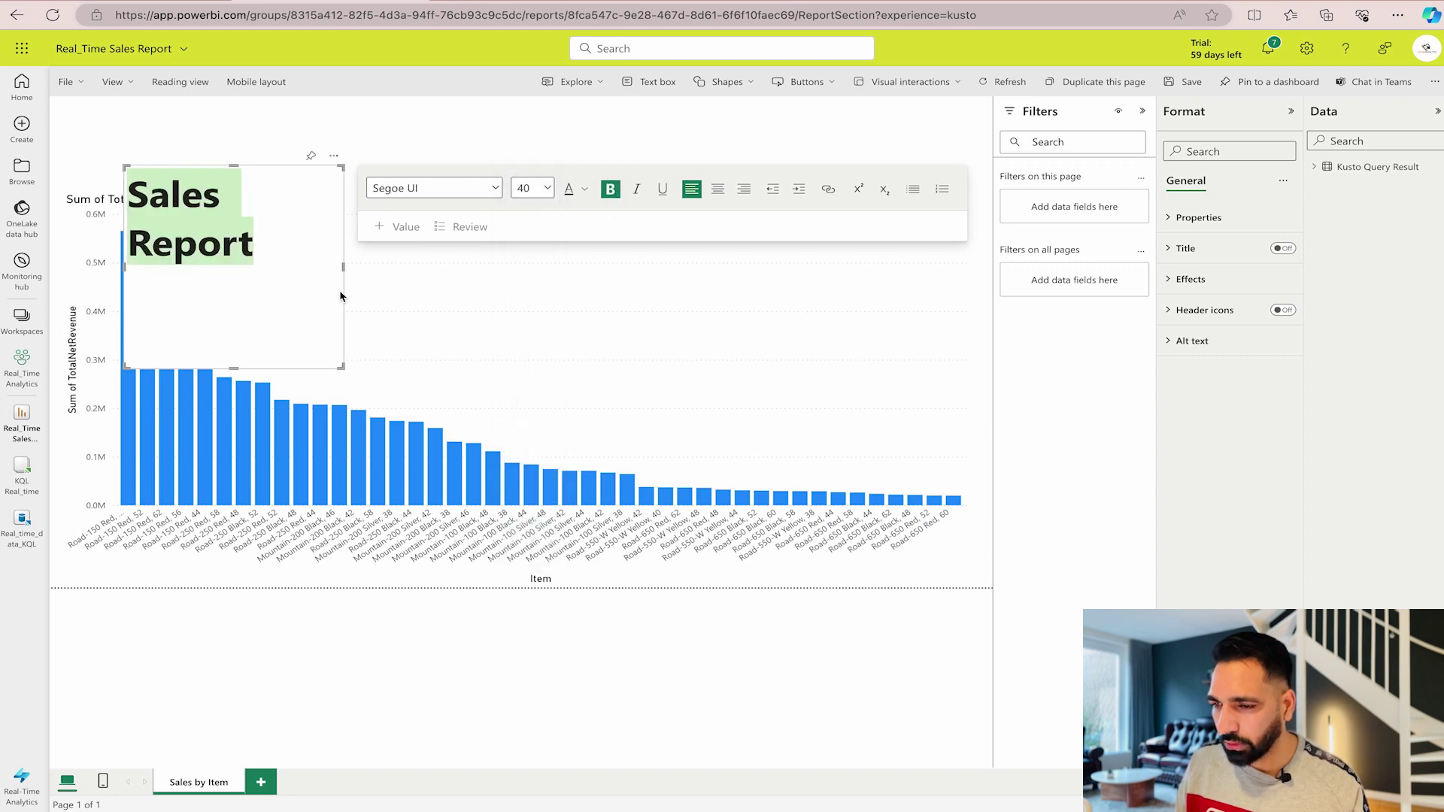
Resize the Sales Report text box to fit its title on one line, and move it above the chart.
{"action": "left_click_drag", "start_coordinate": [343, 367], "coordinate": [451, 213]}
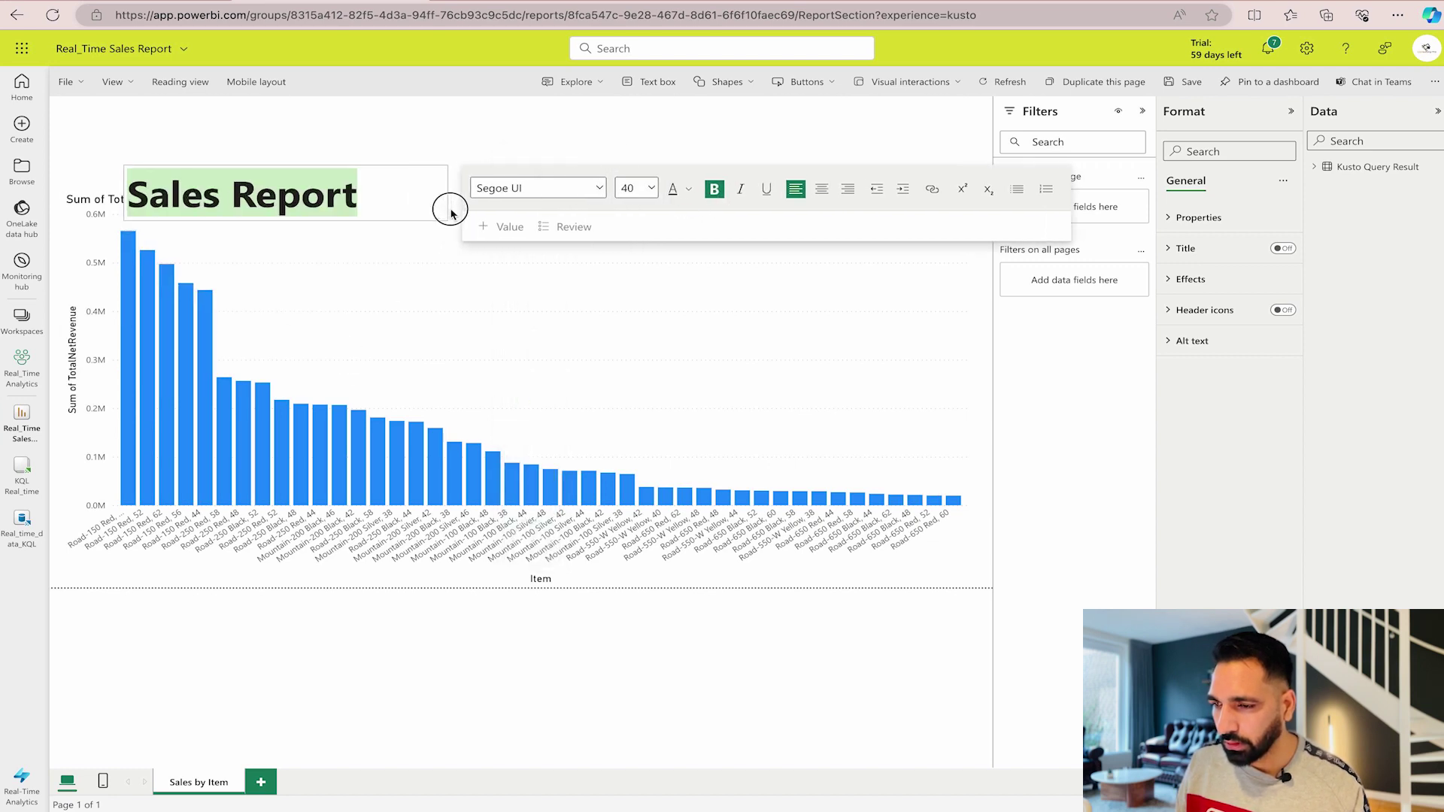
{"action": "left_click_drag", "start_coordinate": [426, 155], "coordinate": [371, 90]}
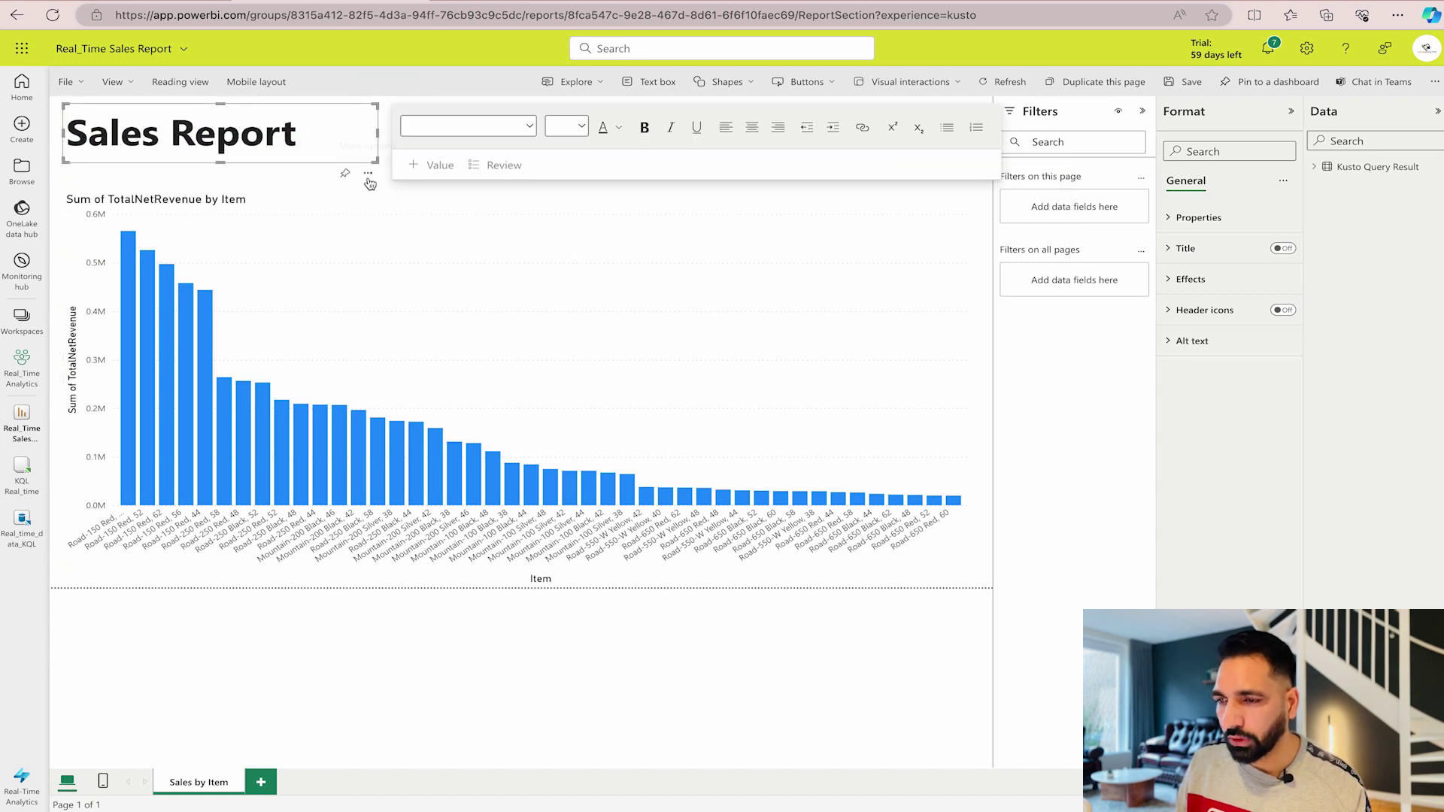
{"action": "left_click", "coordinate": [367, 173]}
{"action": "left_click", "coordinate": [299, 181]}
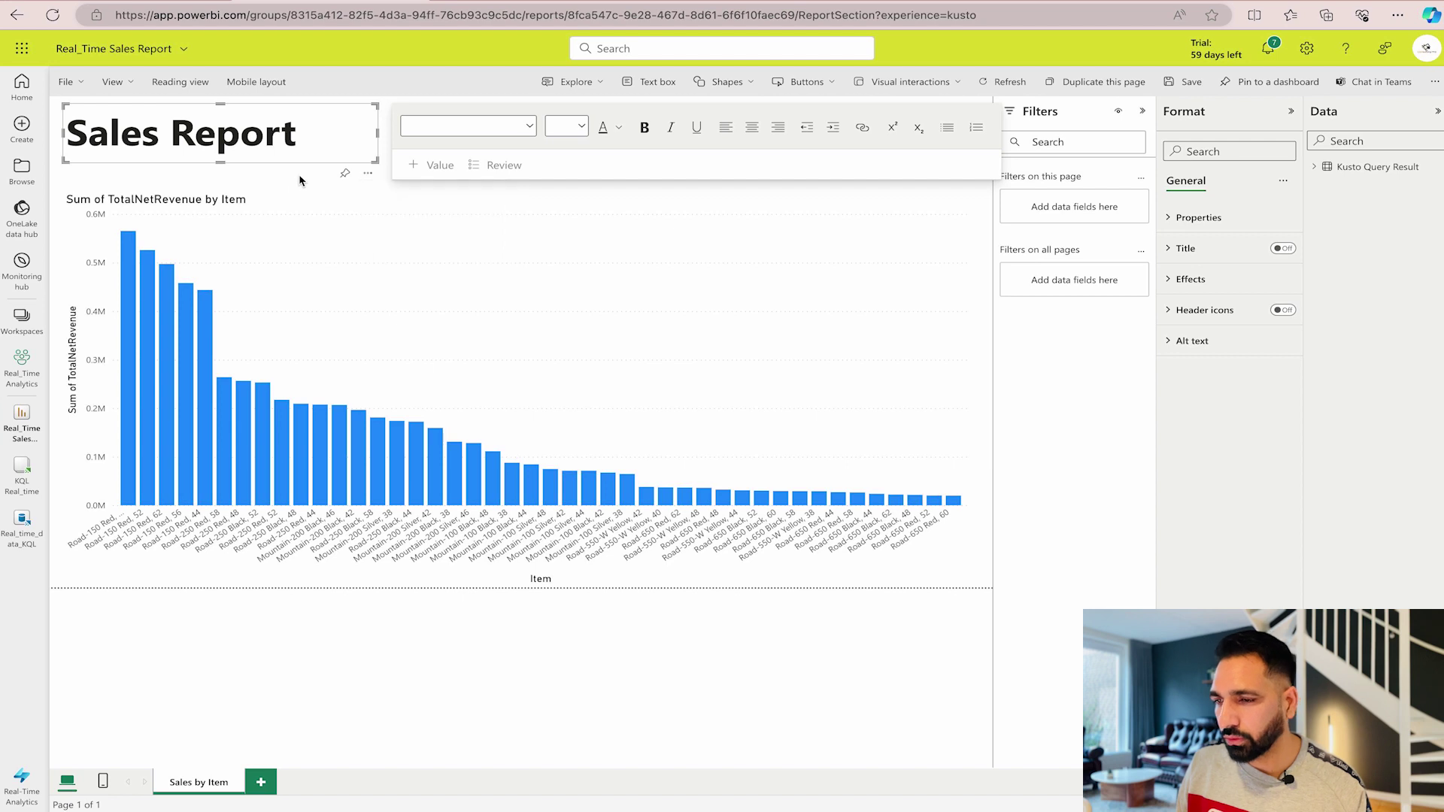
{"action": "left_click", "coordinate": [299, 181]}
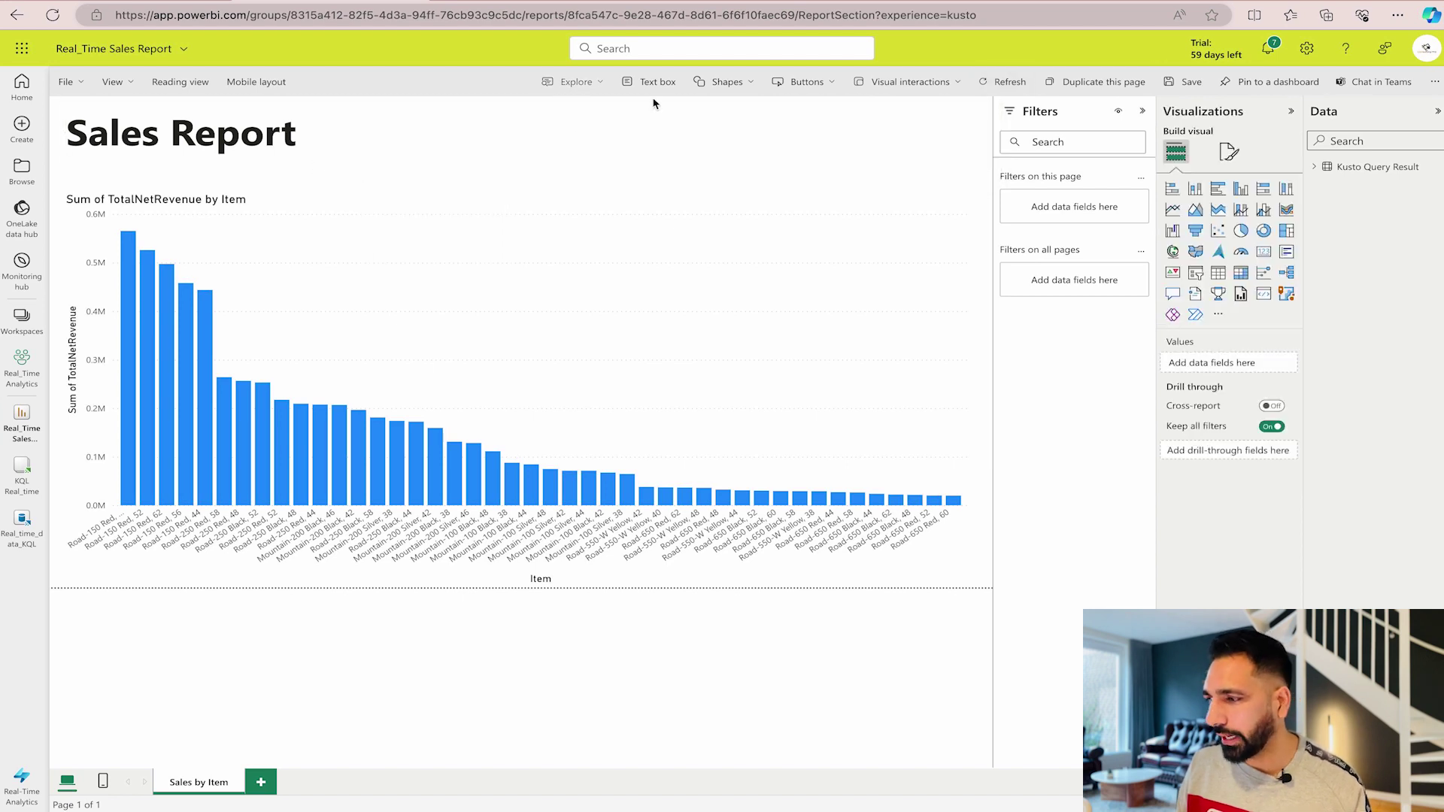
Save the edited report and reload it in the browser.
{"action": "left_click", "coordinate": [1185, 82]}
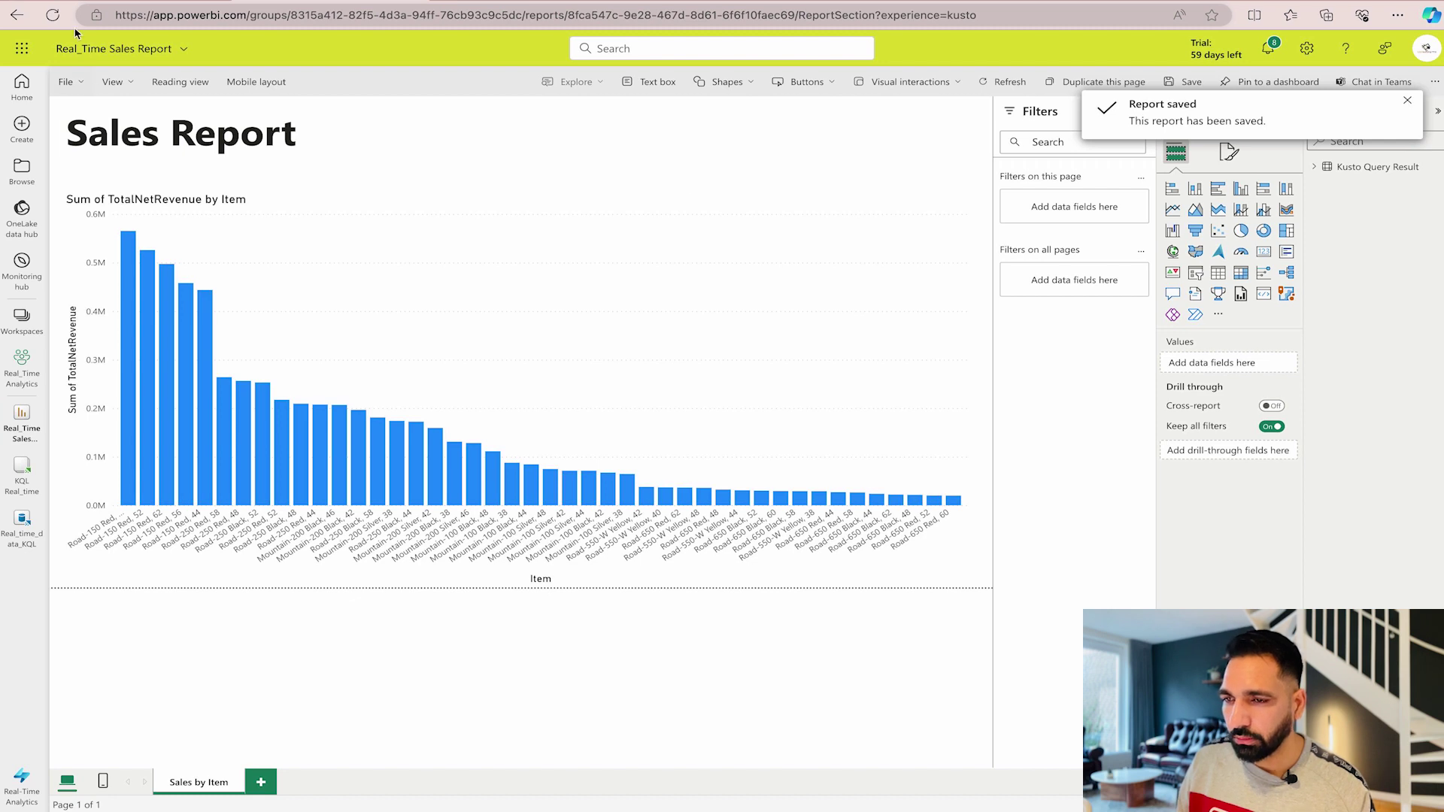
{"action": "left_click", "coordinate": [52, 15]}
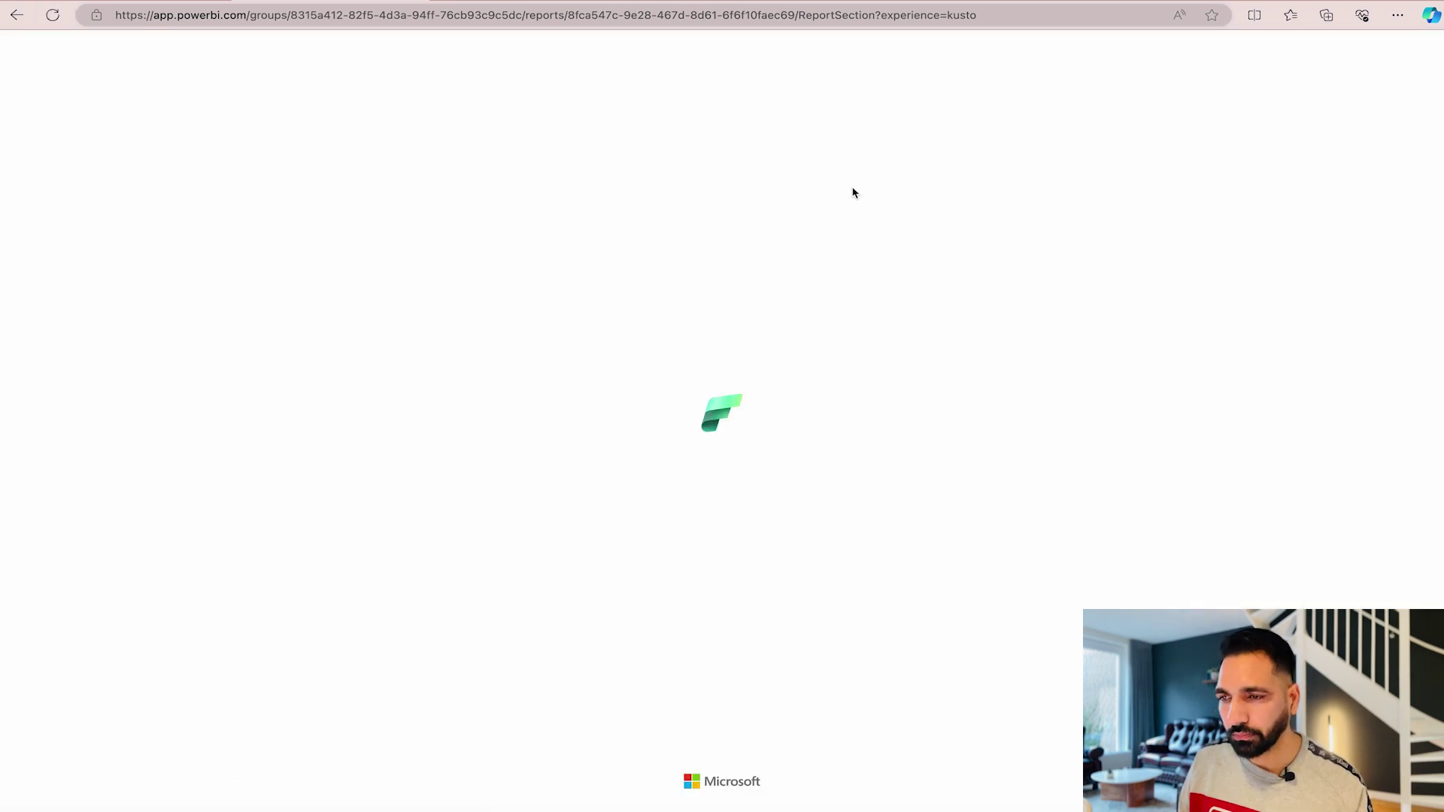